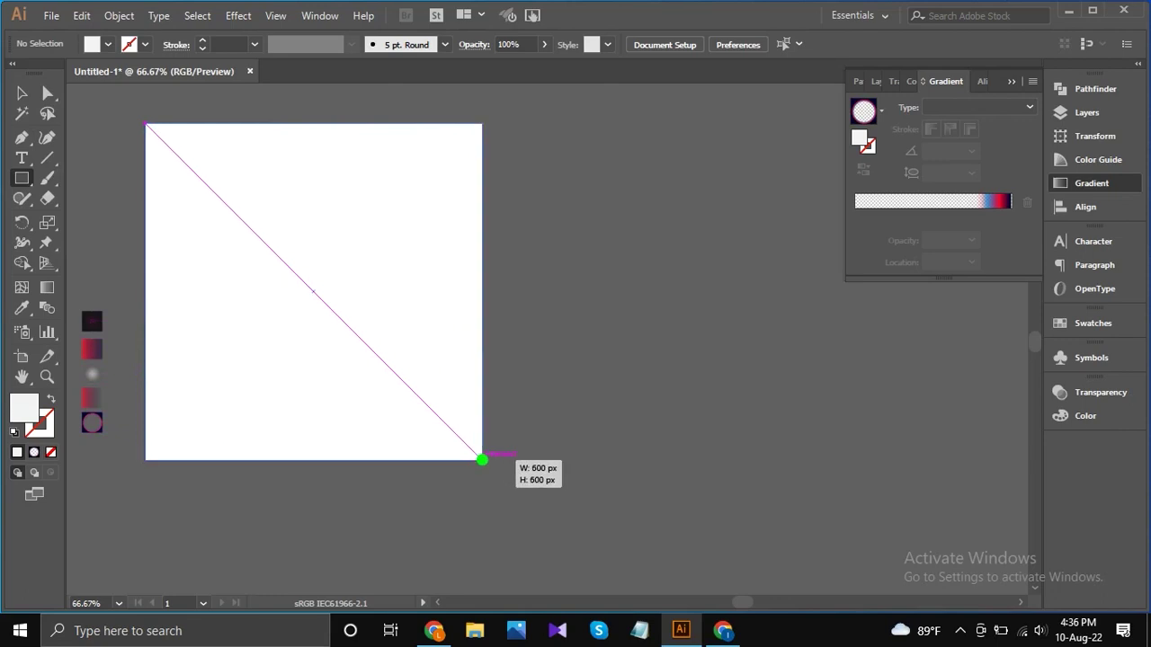
Fill the artboard-sized square with the dark radial gradient sampled from the first colour swatch beside the artboard.
click(21, 93)
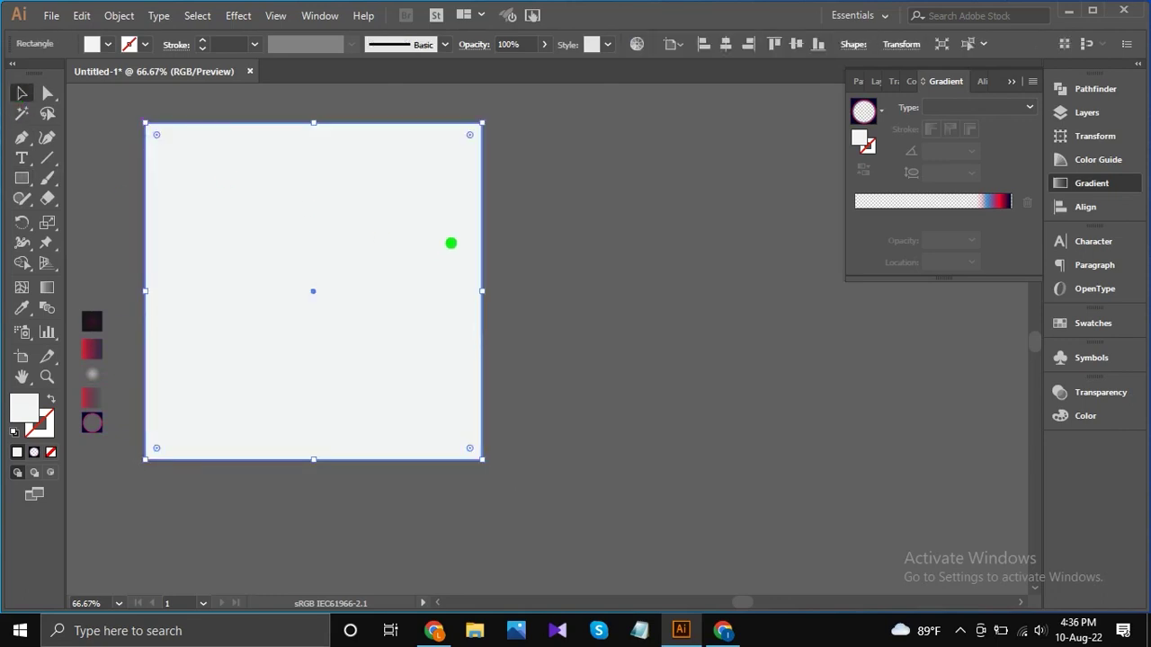
click(558, 243)
drag(321, 229, 398, 266)
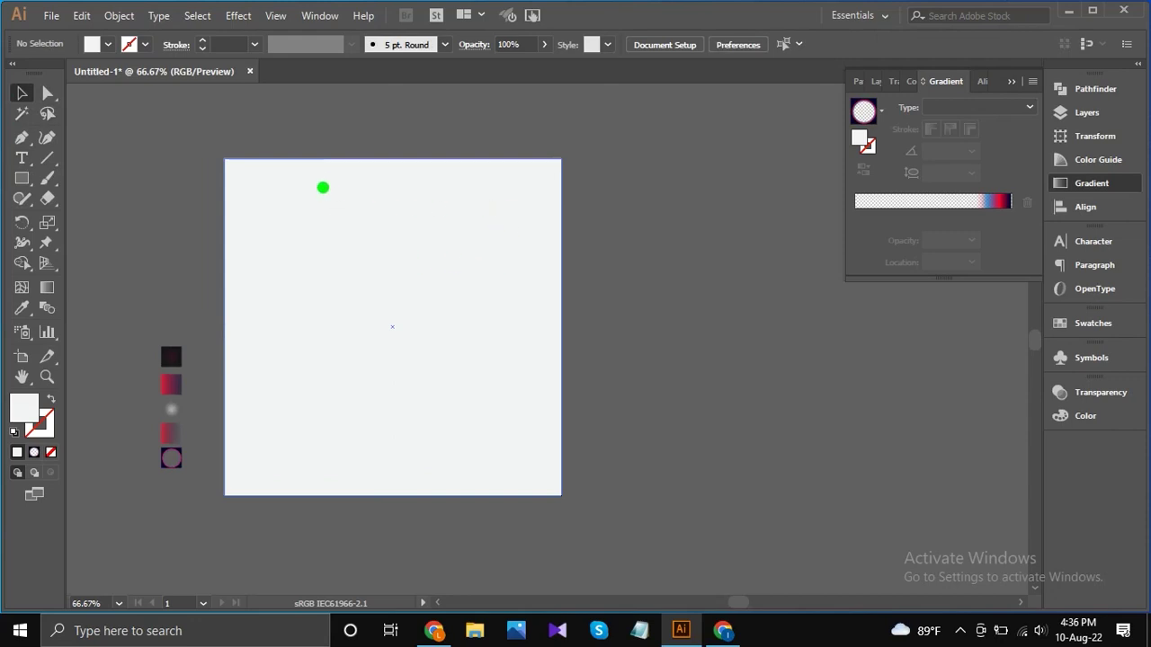
click(323, 187)
click(21, 307)
click(171, 355)
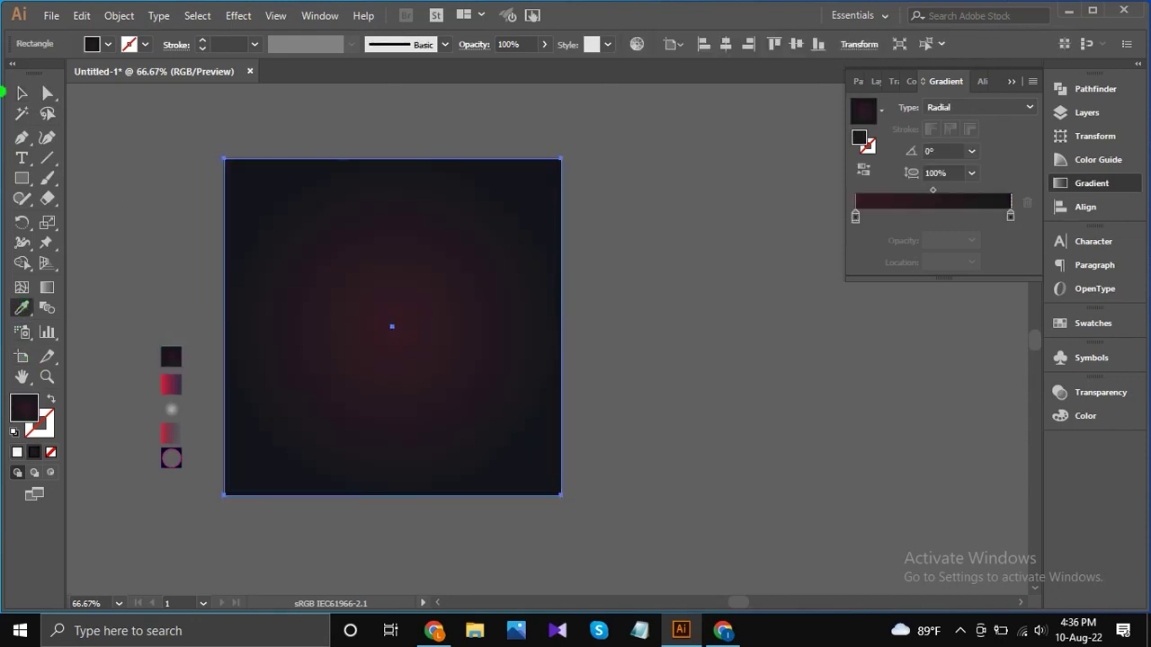
click(23, 92)
click(640, 218)
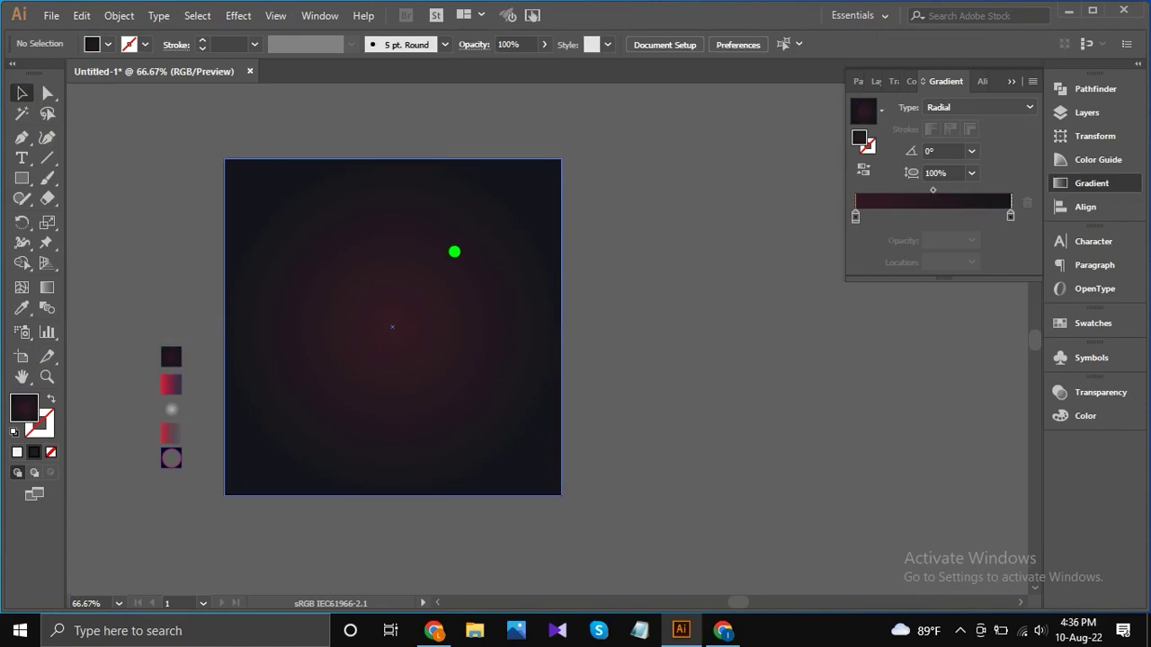
Set the inner stop of the background square's radial gradient to the dark red 301414.
click(455, 250)
double_click(854, 217)
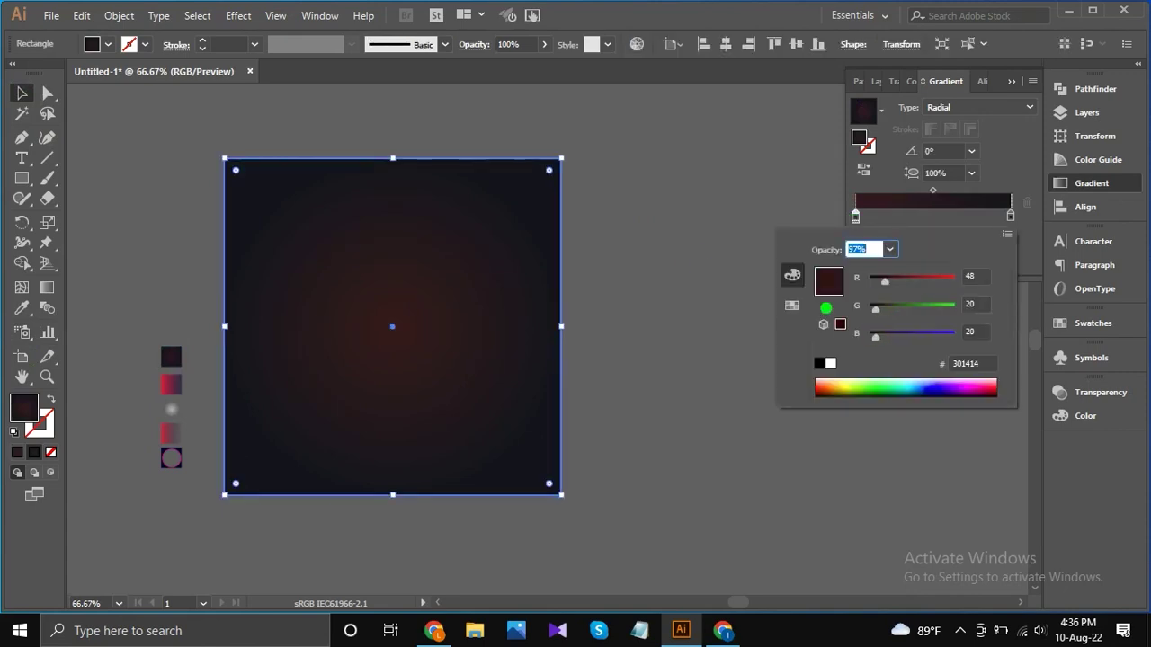
key(Return)
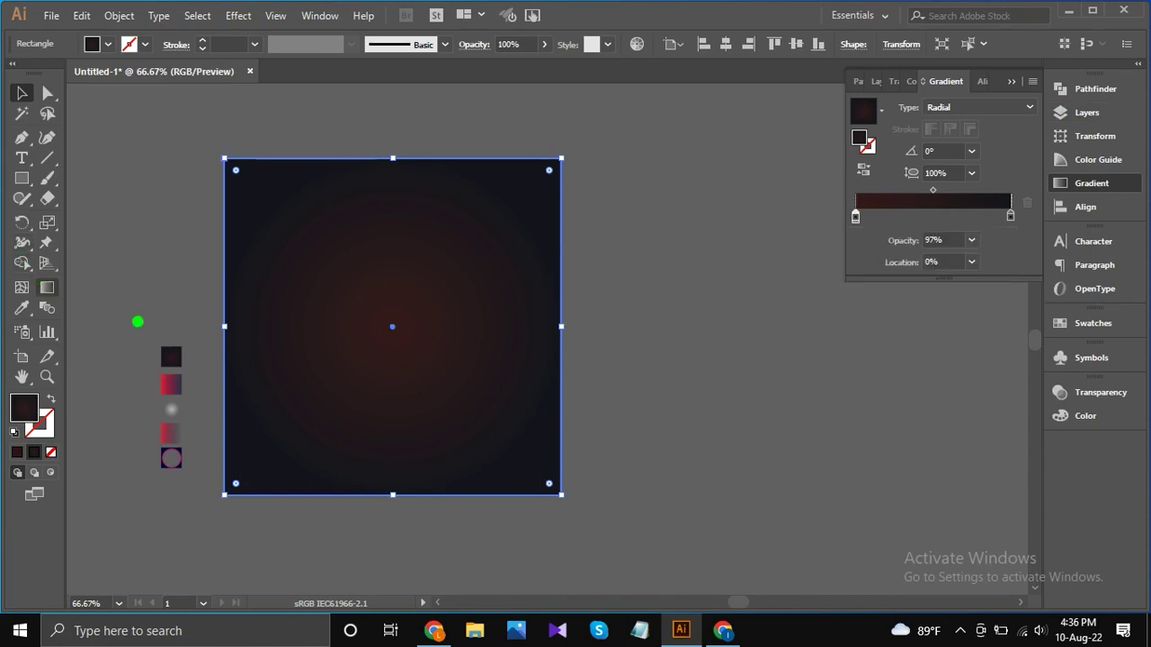
Shrink the background's radial gradient to a smaller glow around the centre and lock the square.
click(47, 287)
drag(560, 326, 522, 327)
drag(452, 322, 453, 329)
drag(524, 336, 517, 336)
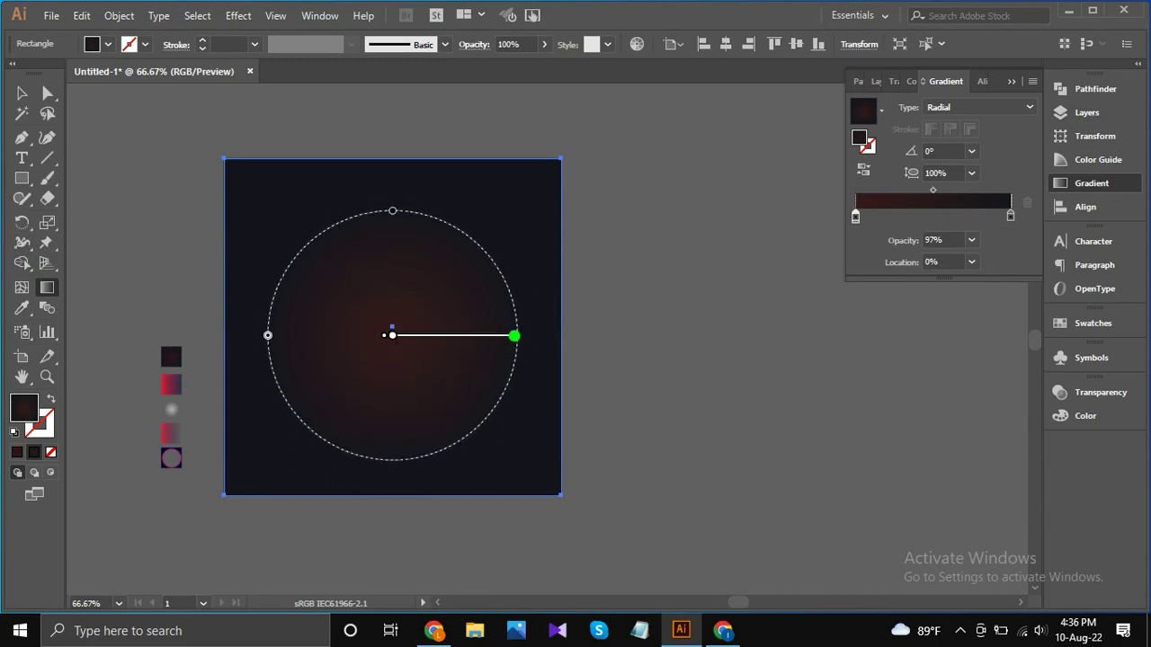
click(22, 92)
key(ctrl+2)
Draw a long narrow rectangle over the square's upper-right corner and tilt it about 33° clockwise.
right_click(23, 178)
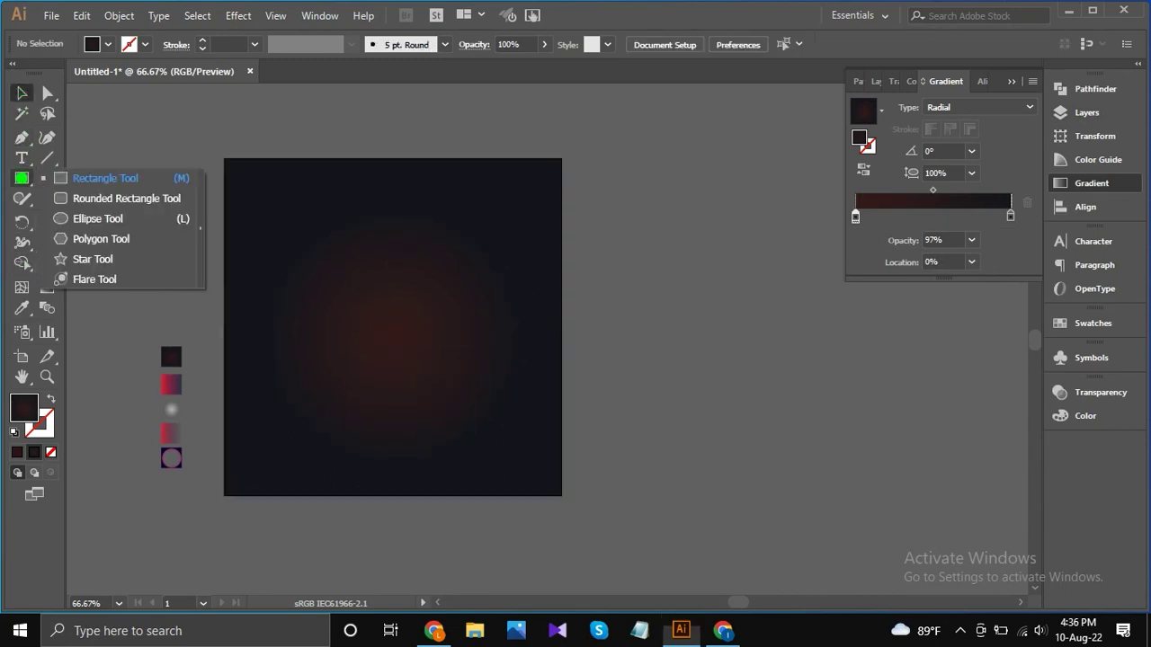
click(91, 181)
drag(492, 159, 460, 396)
click(24, 93)
drag(468, 348, 499, 337)
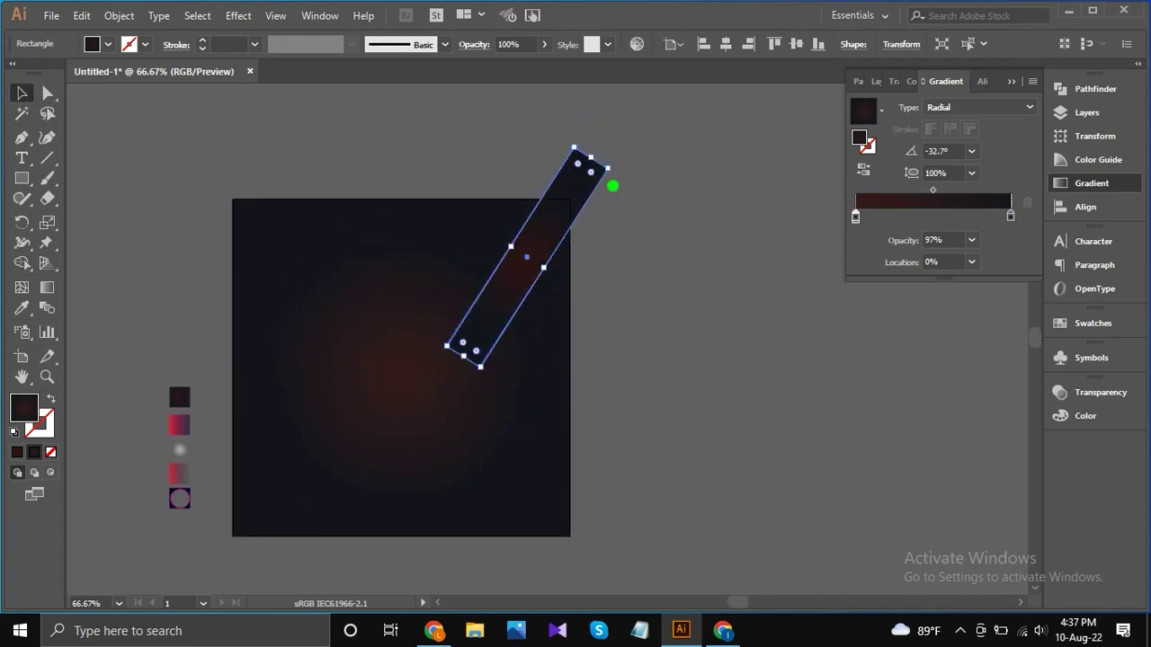
Rotate the narrow bar further to about 42.5° clockwise and slightly widen it.
click(623, 170)
click(604, 169)
mouse_move(612, 166)
mouse_down()
mouse_move(621, 174)
mouse_move(578, 198)
mouse_move(623, 174)
mouse_up()
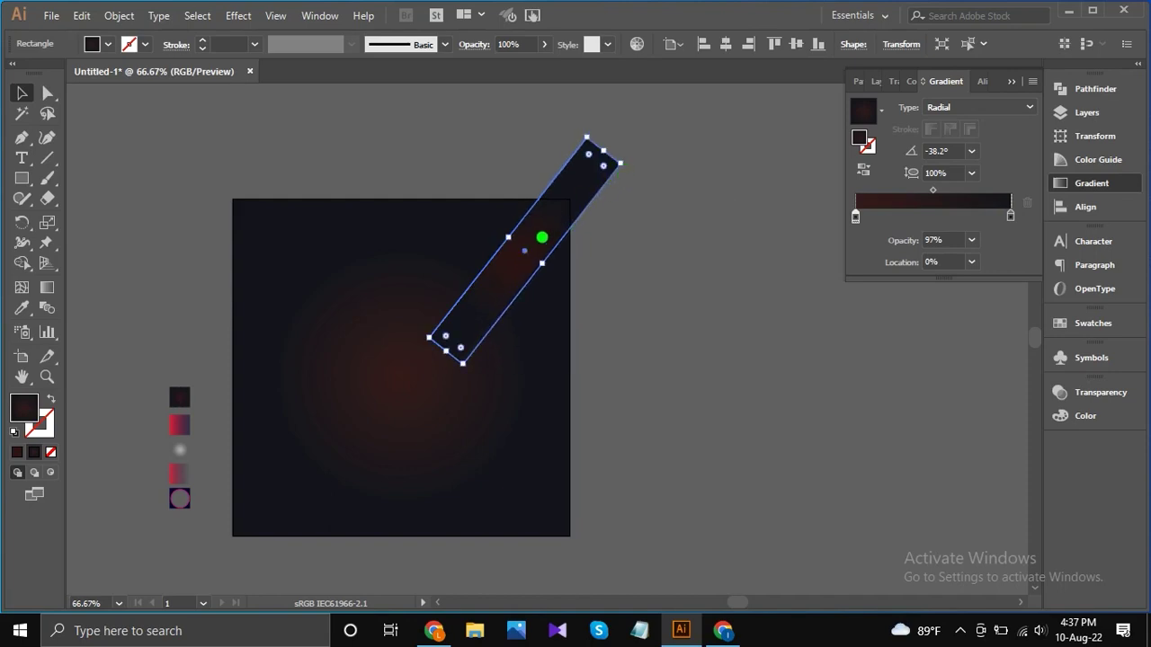
drag(543, 262, 546, 267)
drag(633, 168, 587, 186)
Apply the red-to-navy linear gradient from the second swatch to the bar and set its end stop's opacity to 80%.
click(18, 308)
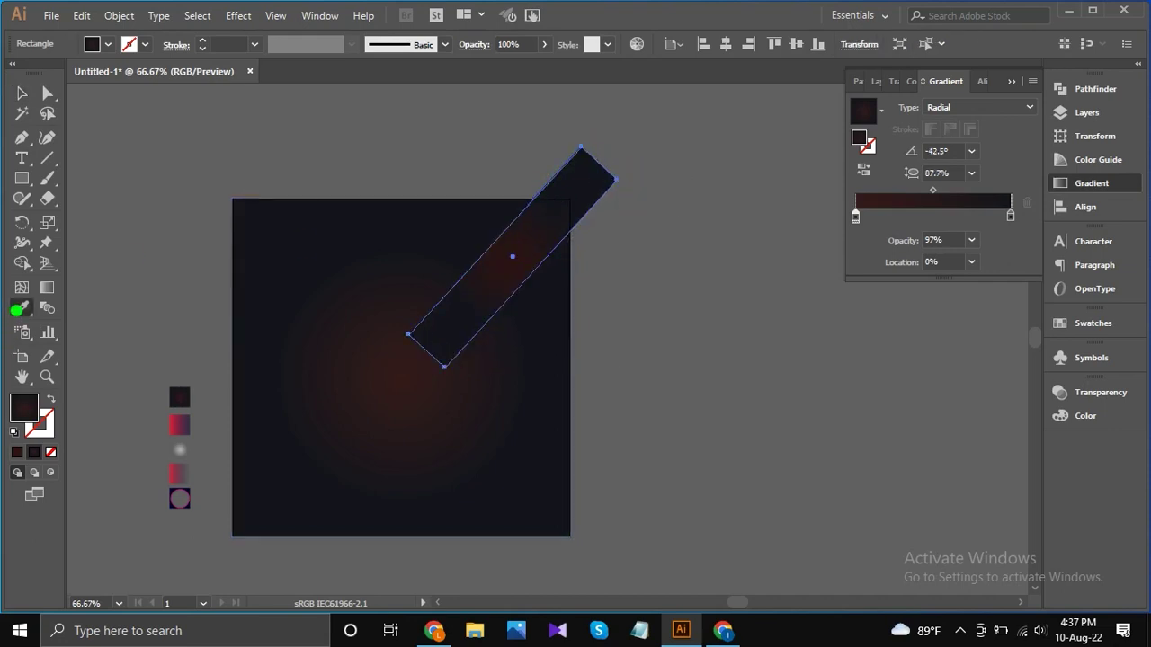
click(182, 428)
click(22, 91)
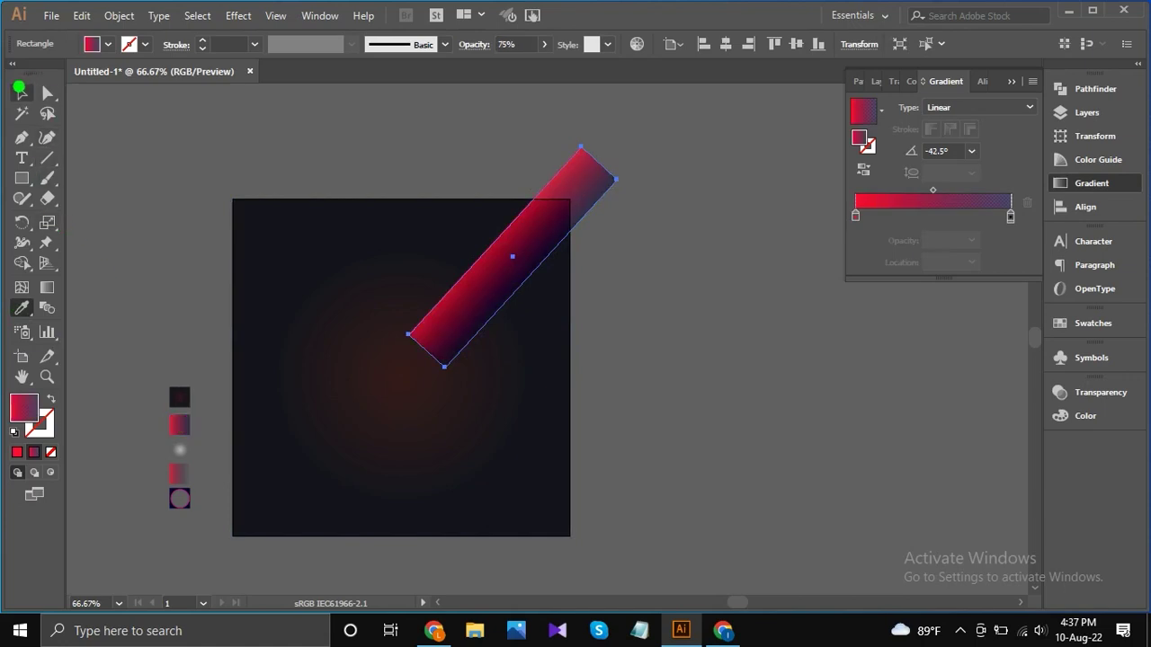
click(1010, 217)
click(973, 239)
click(992, 416)
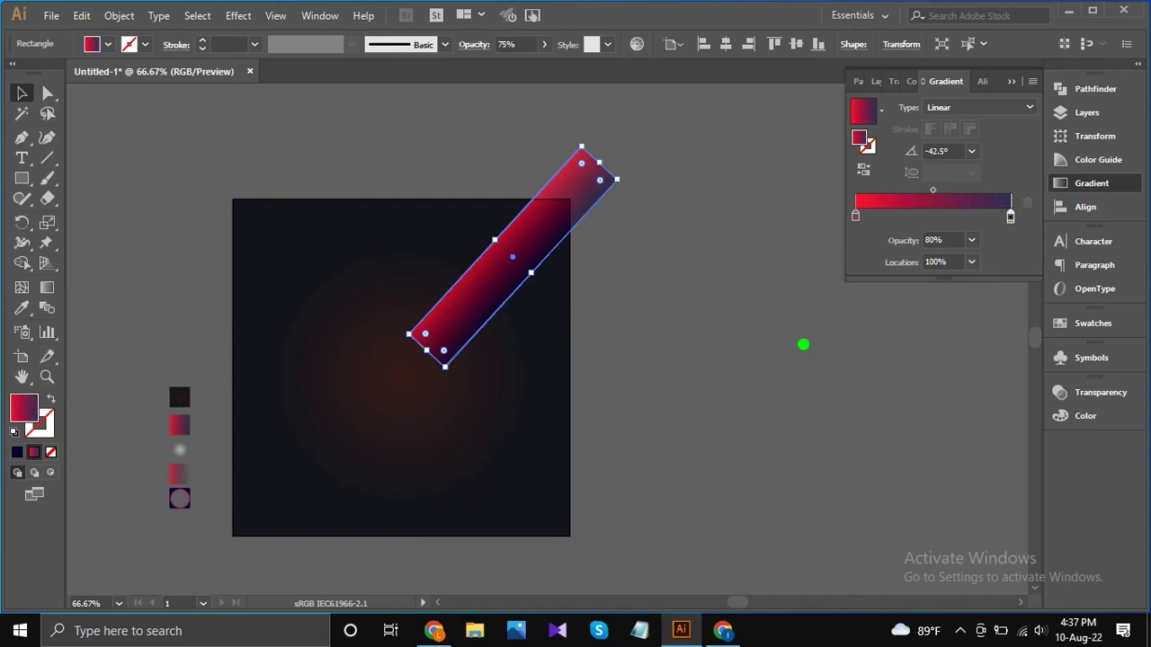
click(636, 269)
Duplicate the gradient bar to its lower right, narrow the copy to about half width, and arrange both bars in parallel.
drag(570, 213, 643, 223)
drag(607, 288, 565, 271)
drag(529, 314, 519, 326)
drag(591, 194, 577, 212)
drag(565, 287, 576, 270)
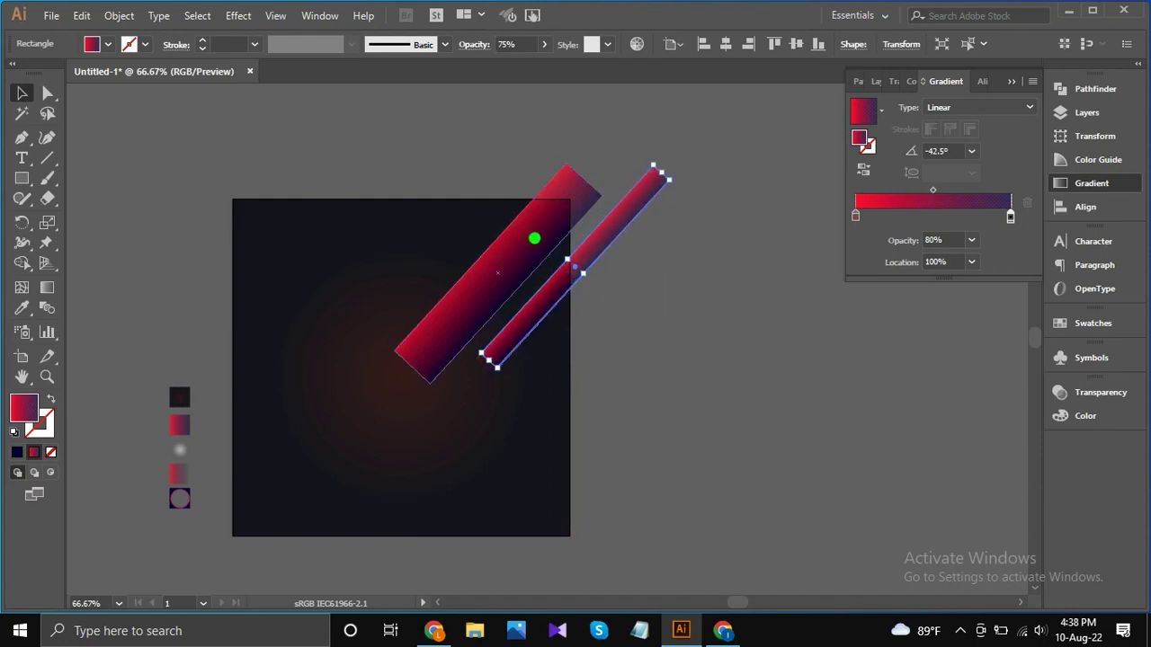
Fully round the corners of both the wide and the thin bar so their ends become semicircles.
shift+click(534, 238)
key(a)
drag(414, 346, 554, 288)
click(25, 93)
click(408, 210)
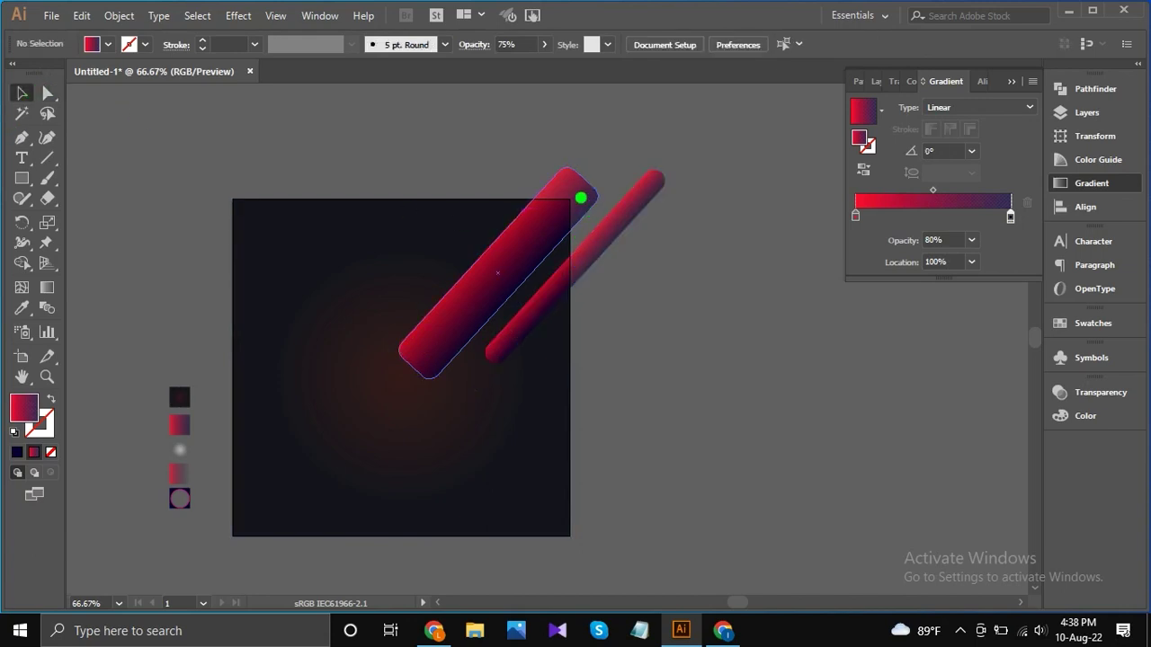
click(48, 94)
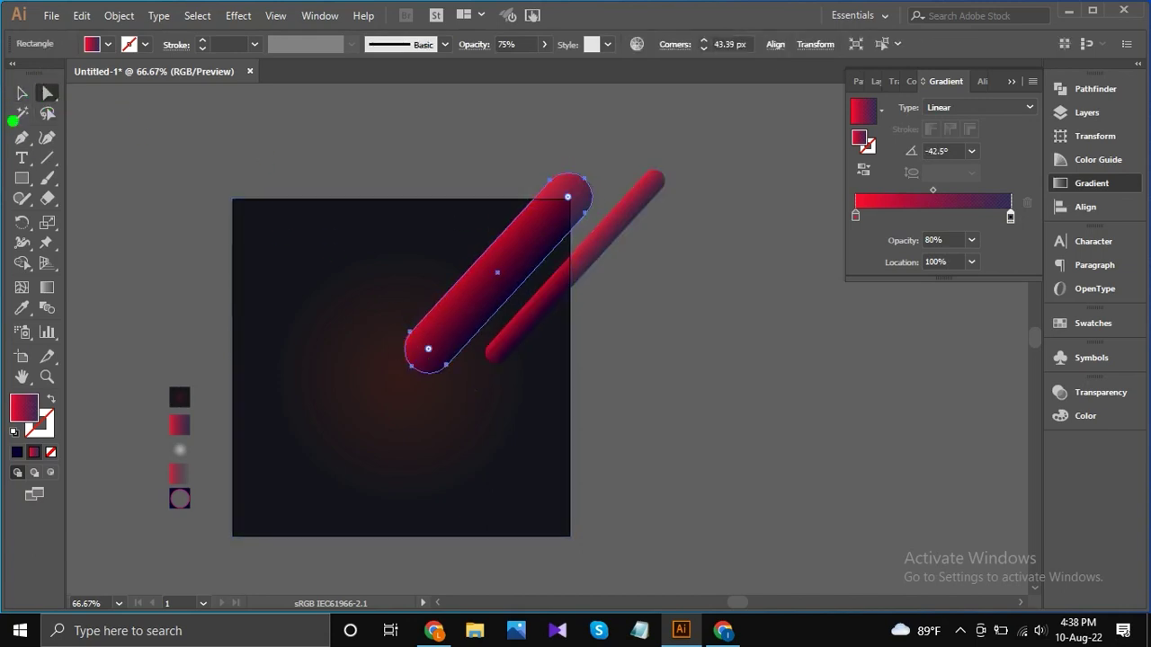
click(21, 94)
Apply a Gaussian Blur with a radius of 53.8 pixels to both rounded bars.
shift+click(546, 193)
click(572, 207)
shift+click(620, 223)
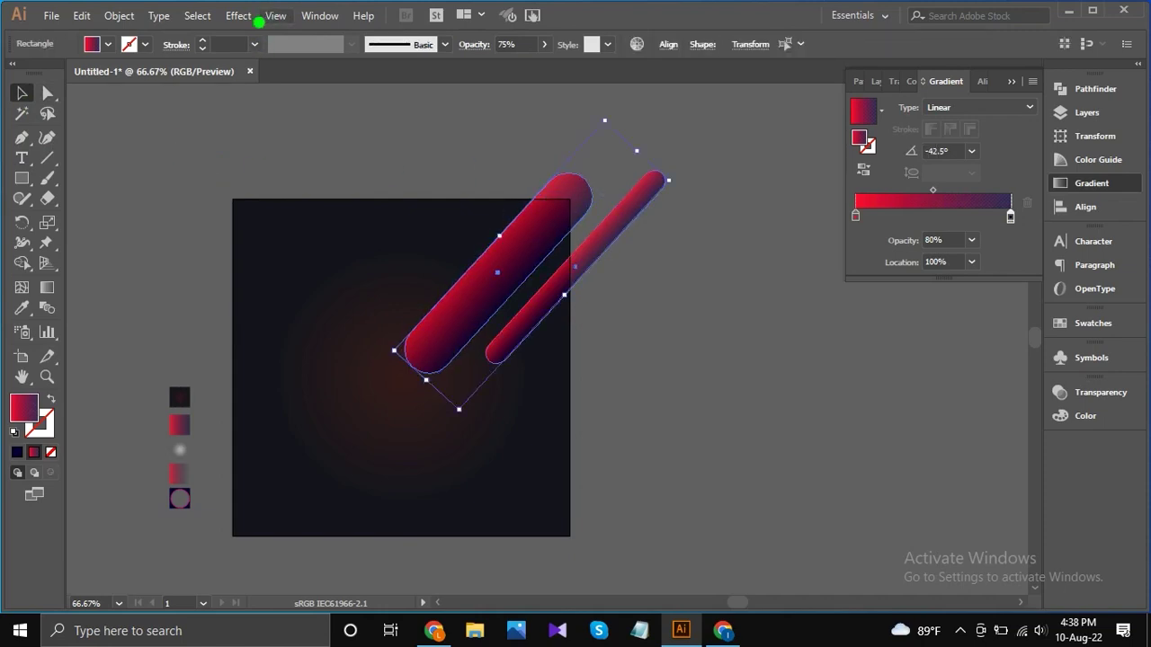
click(238, 16)
mouse_move(314, 298)
click(460, 299)
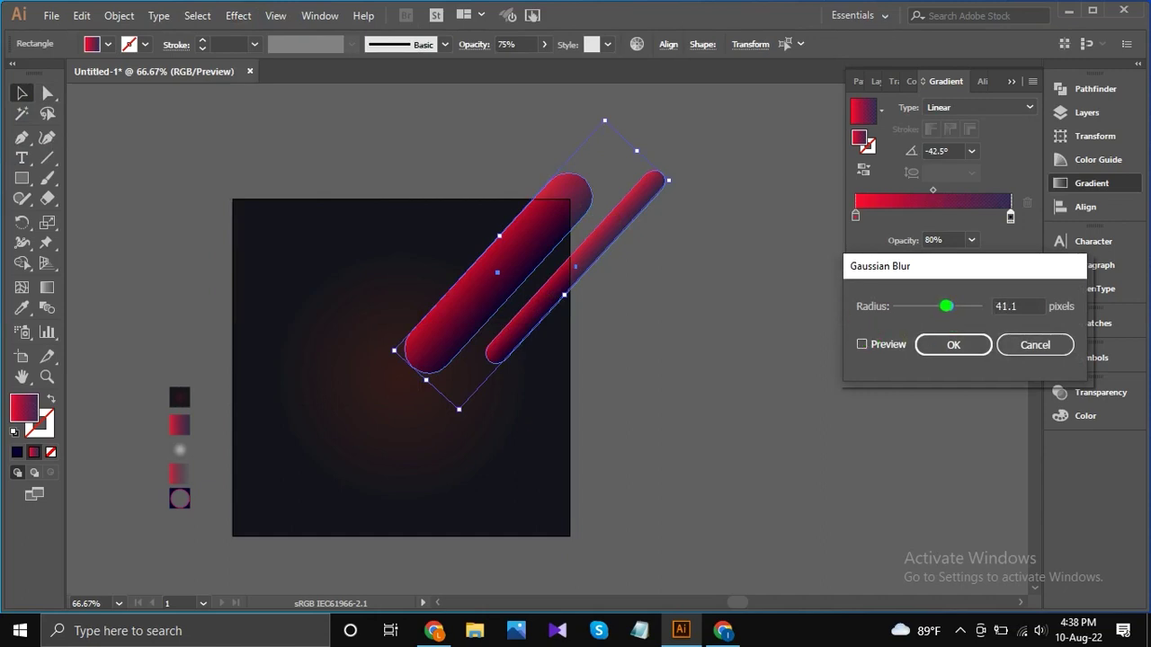
click(862, 344)
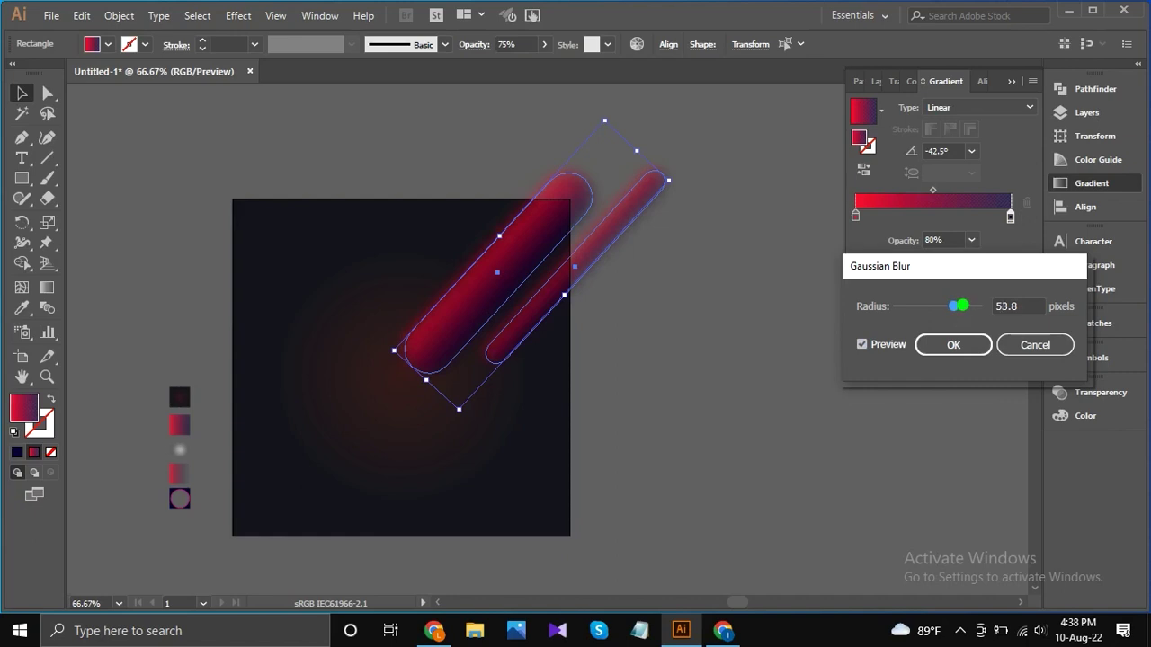
click(940, 344)
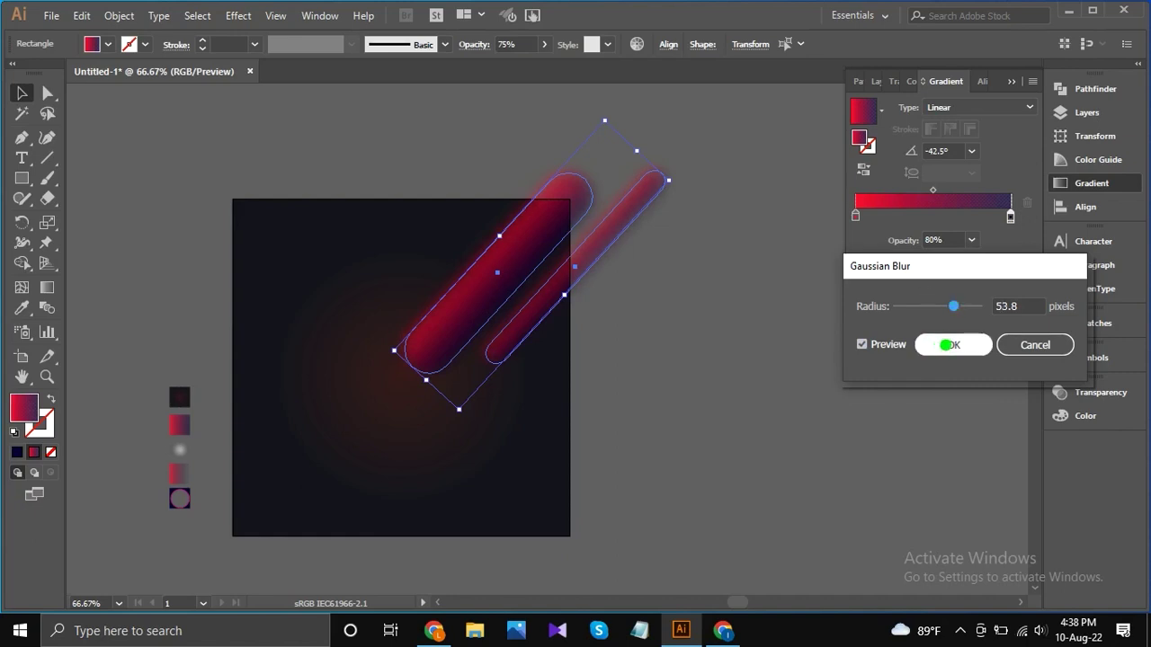
Raise the opacity of both blurred bars to 100%.
click(543, 44)
drag(524, 65, 560, 60)
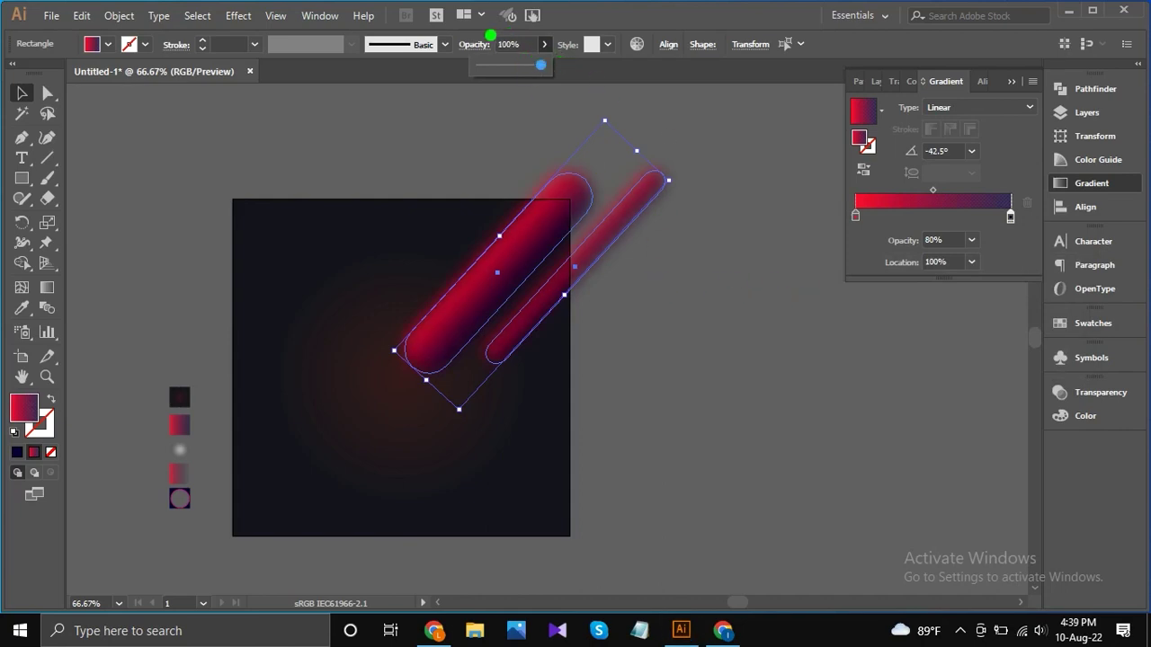
click(467, 44)
click(737, 239)
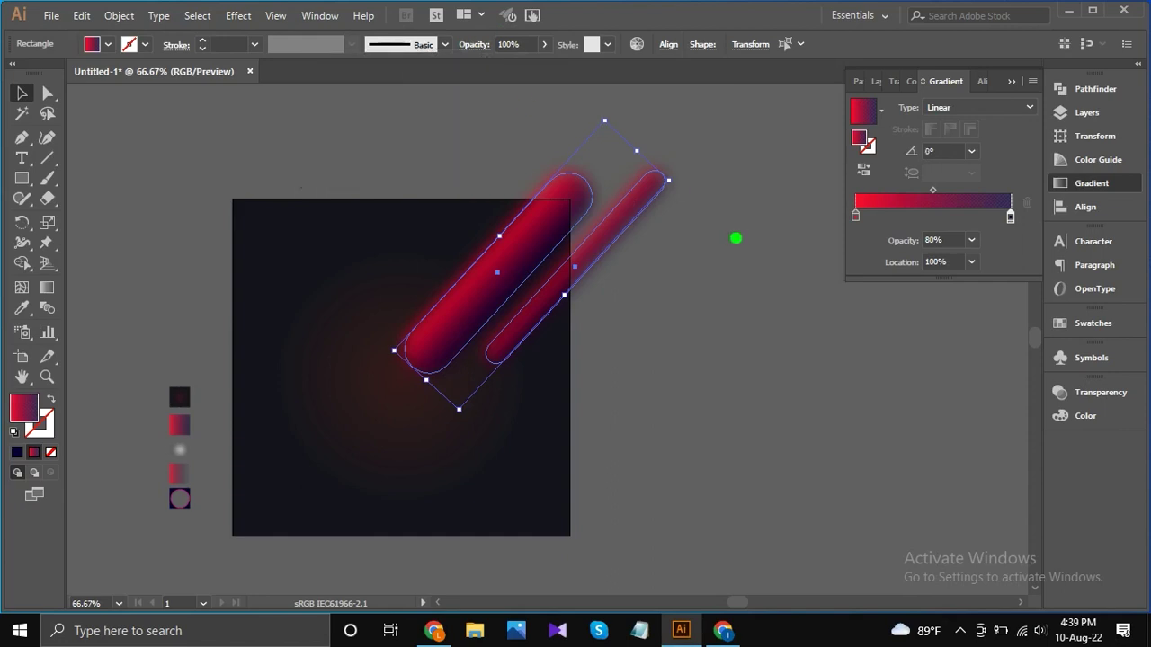
click(736, 239)
Duplicate the pair of blurred bars to the artboard's lower-right corner, scaling the copy down slightly.
scroll(548, 252, up, 2)
click(579, 287)
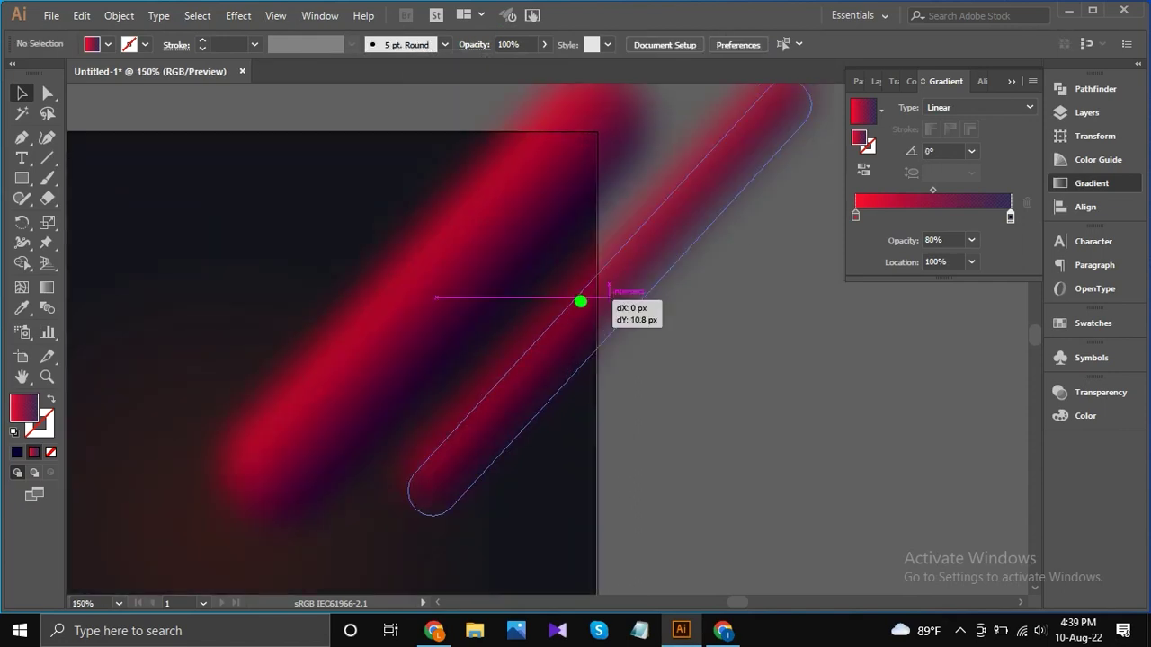
scroll(580, 281, down, 2)
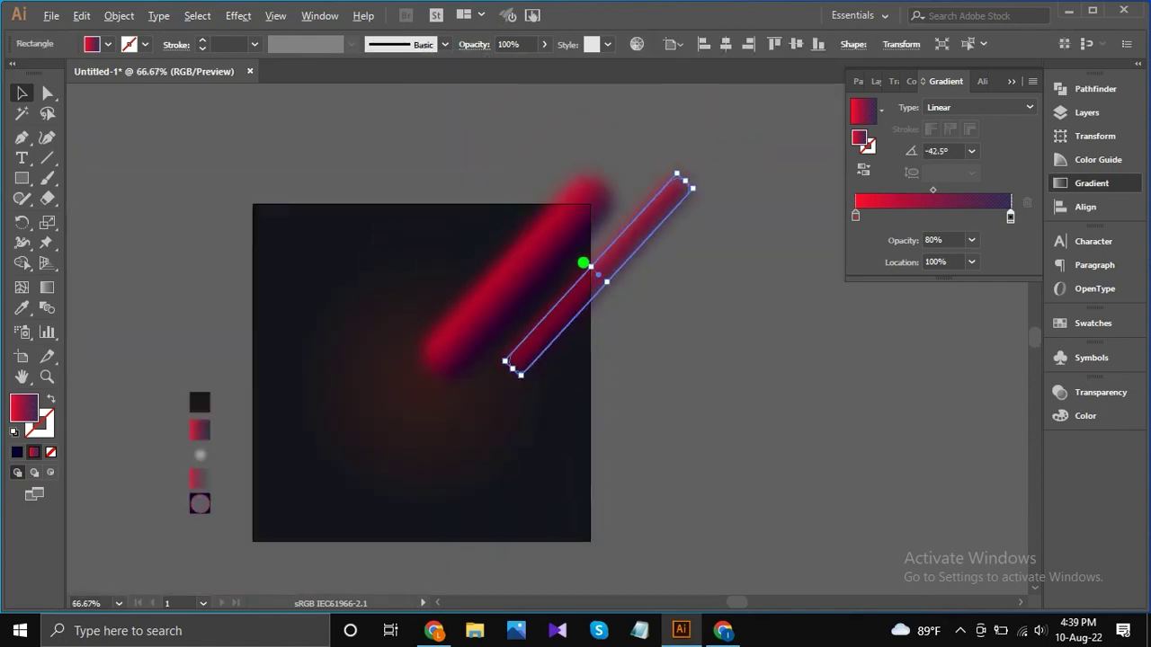
shift+click(605, 205)
drag(620, 255, 653, 404)
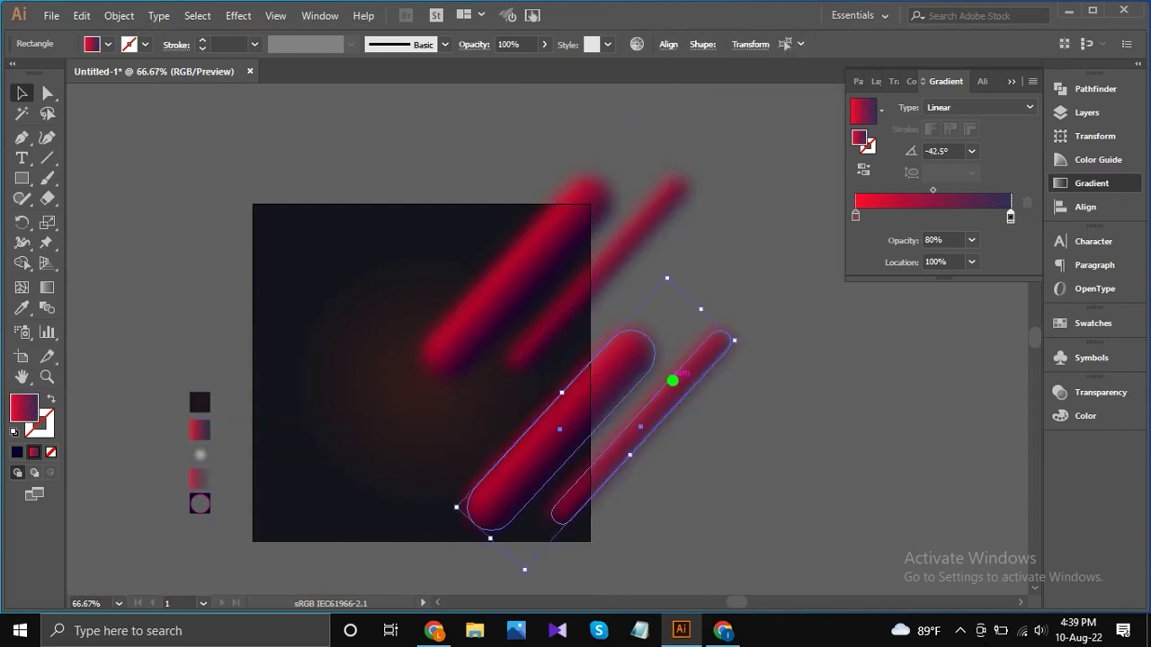
drag(735, 337, 721, 346)
drag(673, 393, 649, 405)
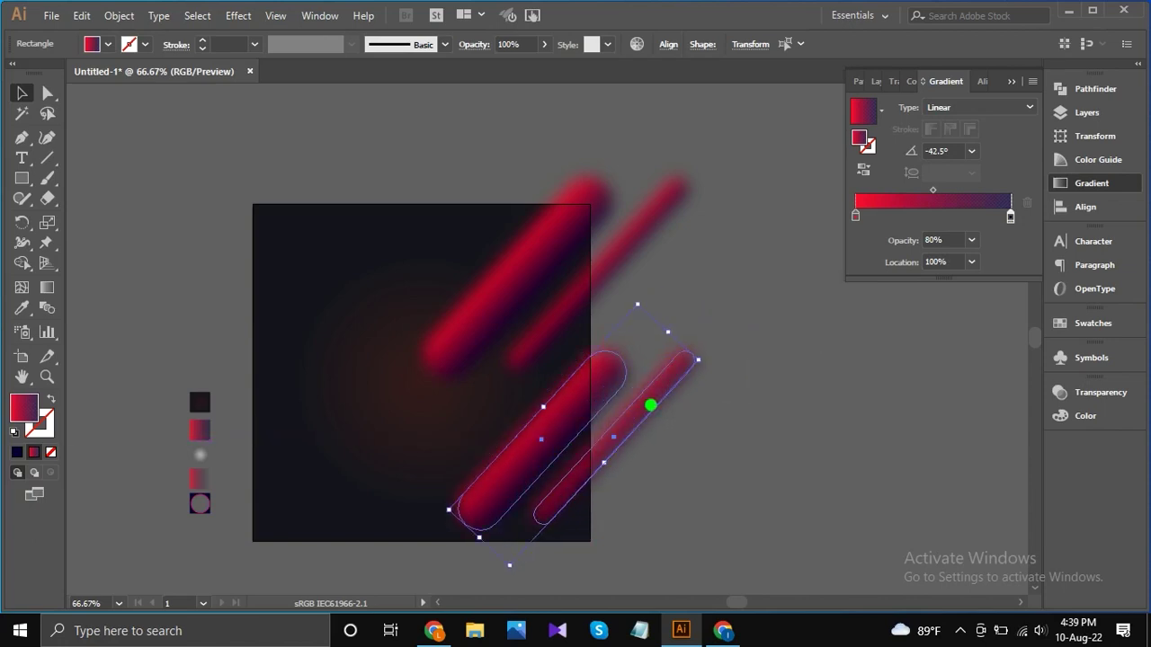
click(719, 393)
Move the upper-right pair of blurred bars slightly down and inward over the artboard.
drag(641, 221, 623, 235)
key(ctrl+1)
key(ctrl+minus)
key(ctrl+minus)
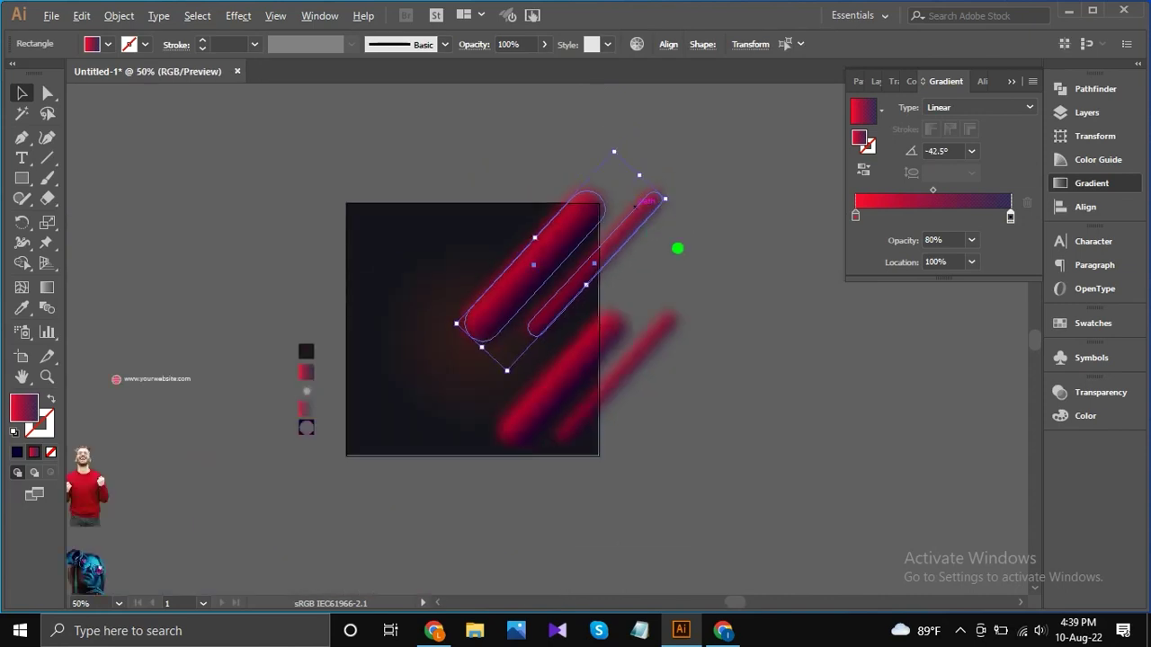
key(ctrl+shift+a)
Duplicate the upper-right pair of blurred bars to the artboard's upper-left corner.
click(620, 236)
shift+click(557, 234)
scroll(550, 246, up, 1)
drag(545, 248, 281, 229)
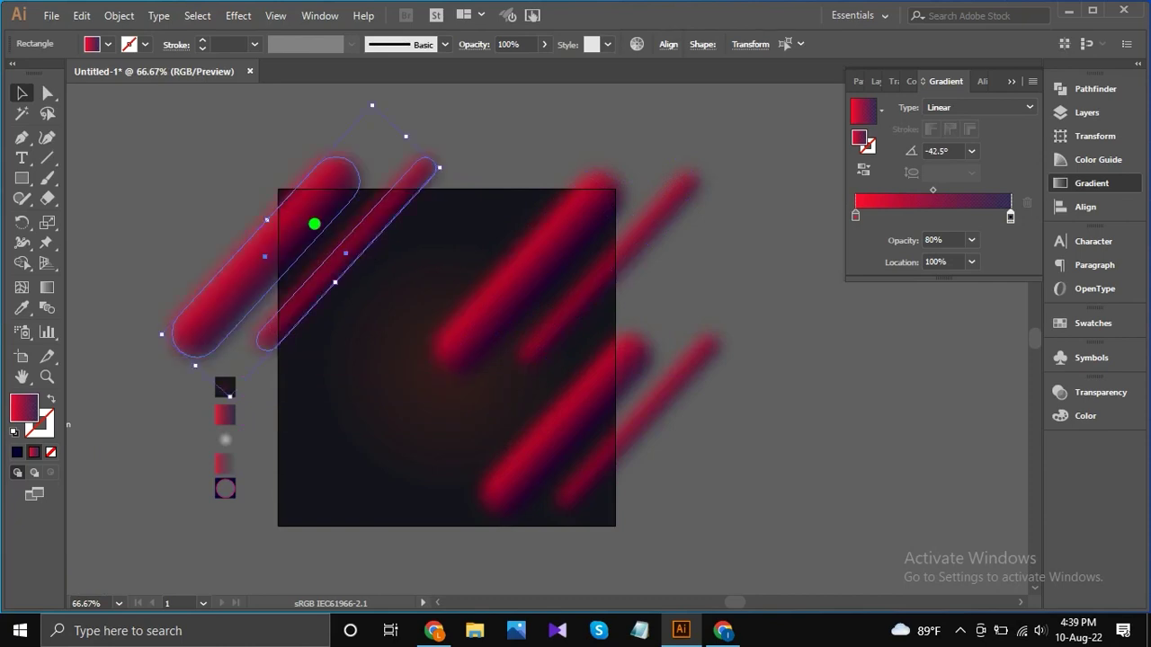
drag(404, 195, 410, 202)
click(231, 184)
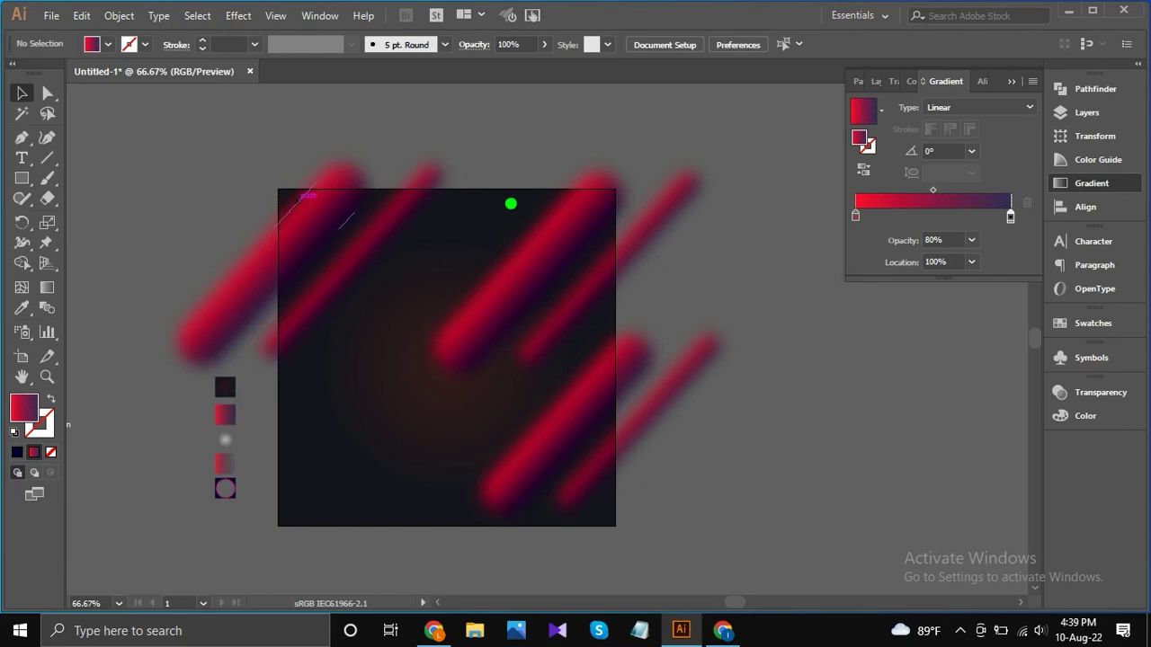
Duplicate the upper-left pair of bars to the artboard's lower-left corner, spacing the wide and thin copies individually.
click(388, 208)
drag(357, 231, 338, 496)
click(138, 347)
drag(387, 447, 330, 435)
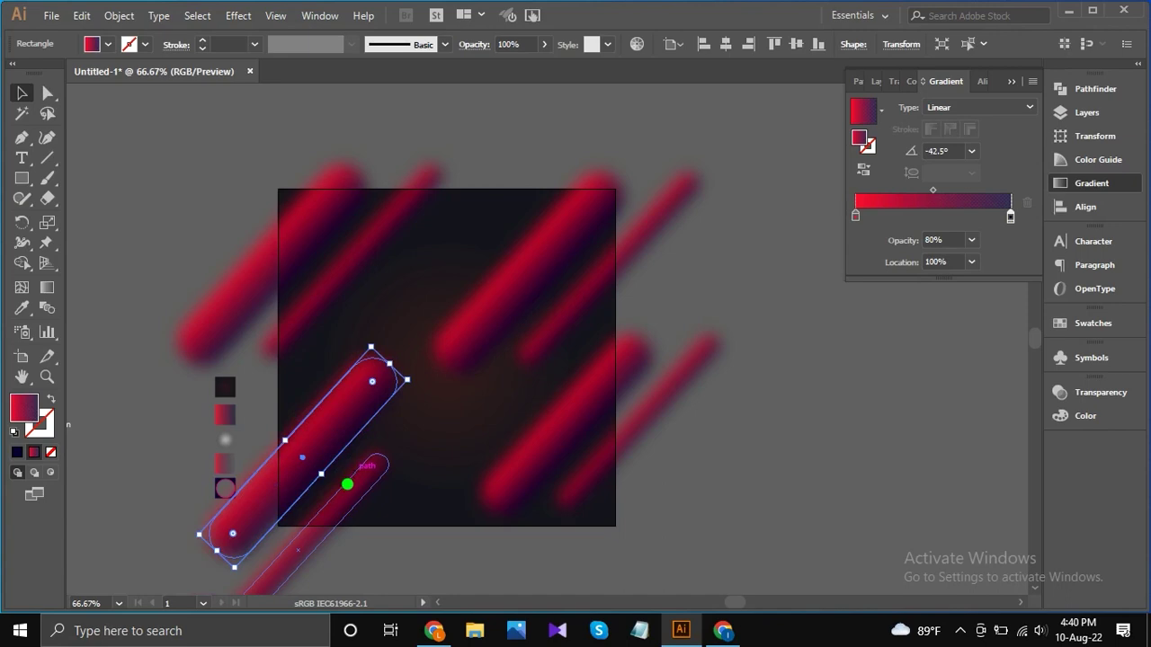
drag(350, 491, 350, 488)
scroll(418, 372, down, 1)
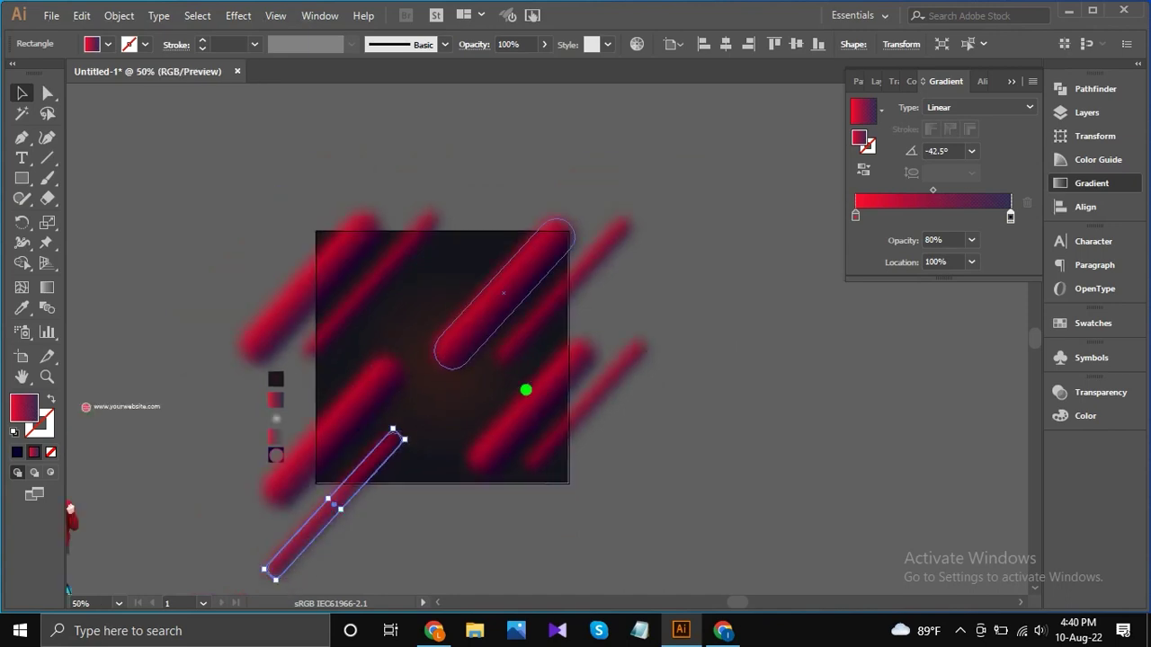
click(686, 332)
Set the opacity of all four wide blurred bars to 80%.
drag(464, 361, 491, 329)
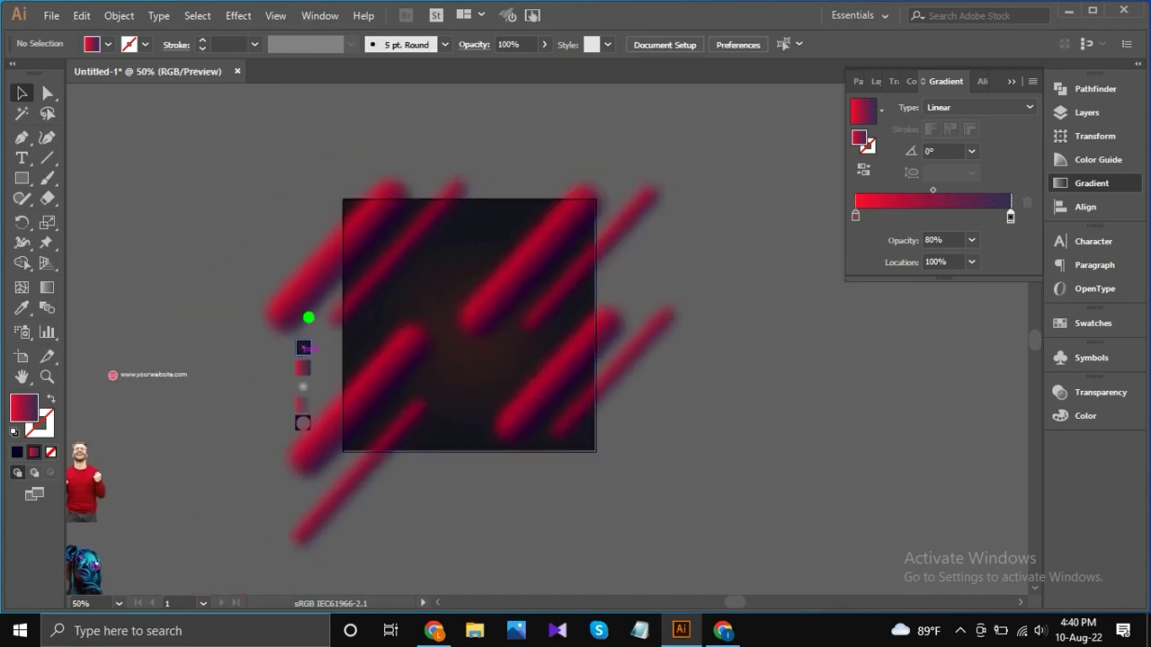
drag(418, 320, 301, 321)
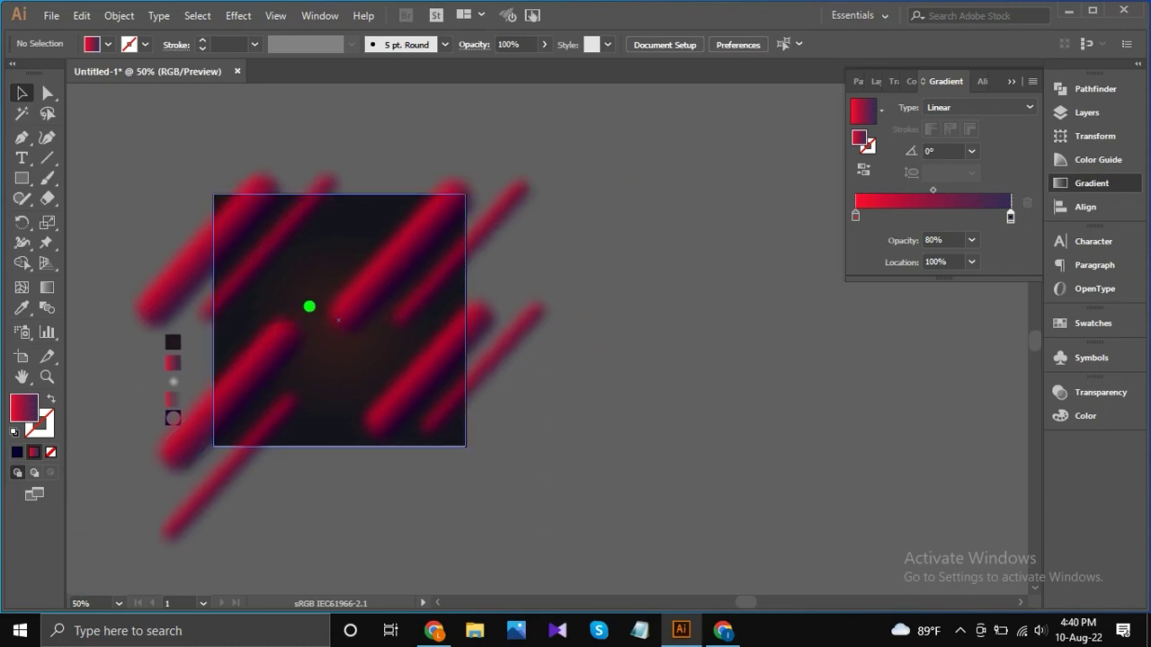
scroll(269, 267, up, 1)
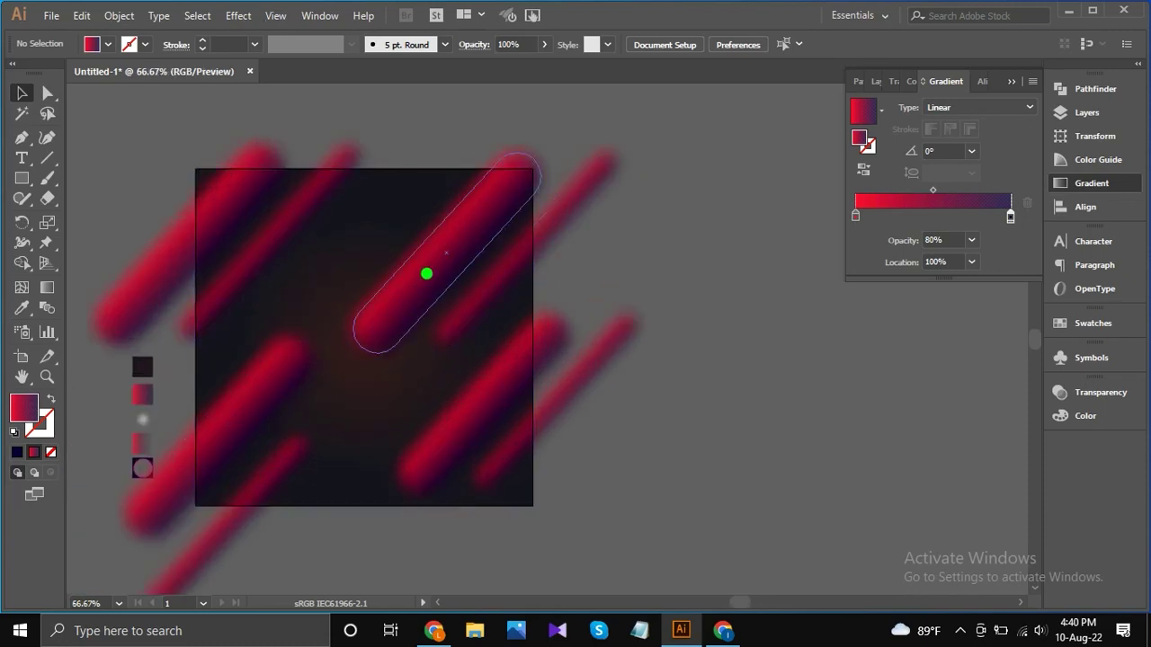
shift+click(205, 190)
shift+click(248, 344)
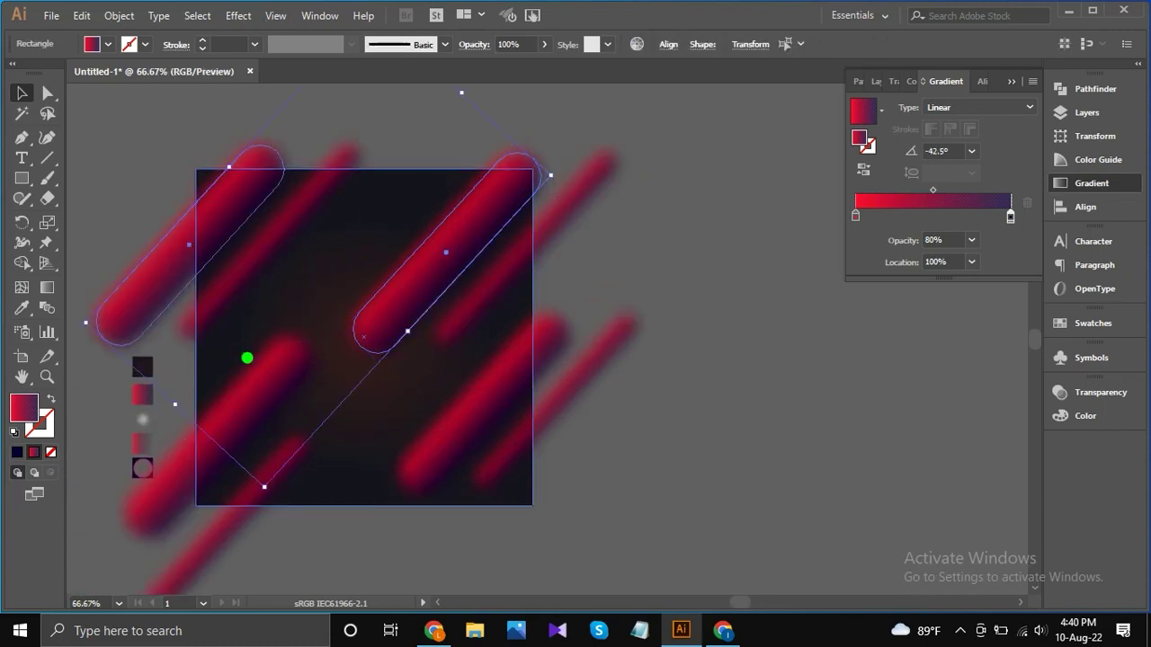
shift+click(458, 432)
click(545, 44)
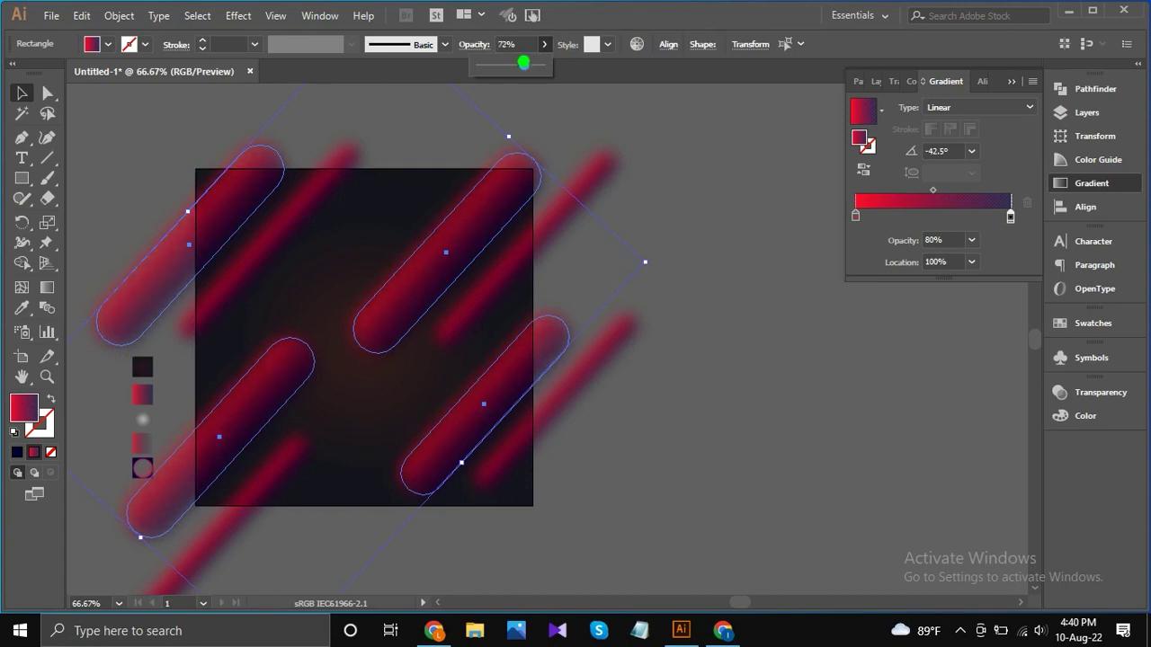
click(526, 44)
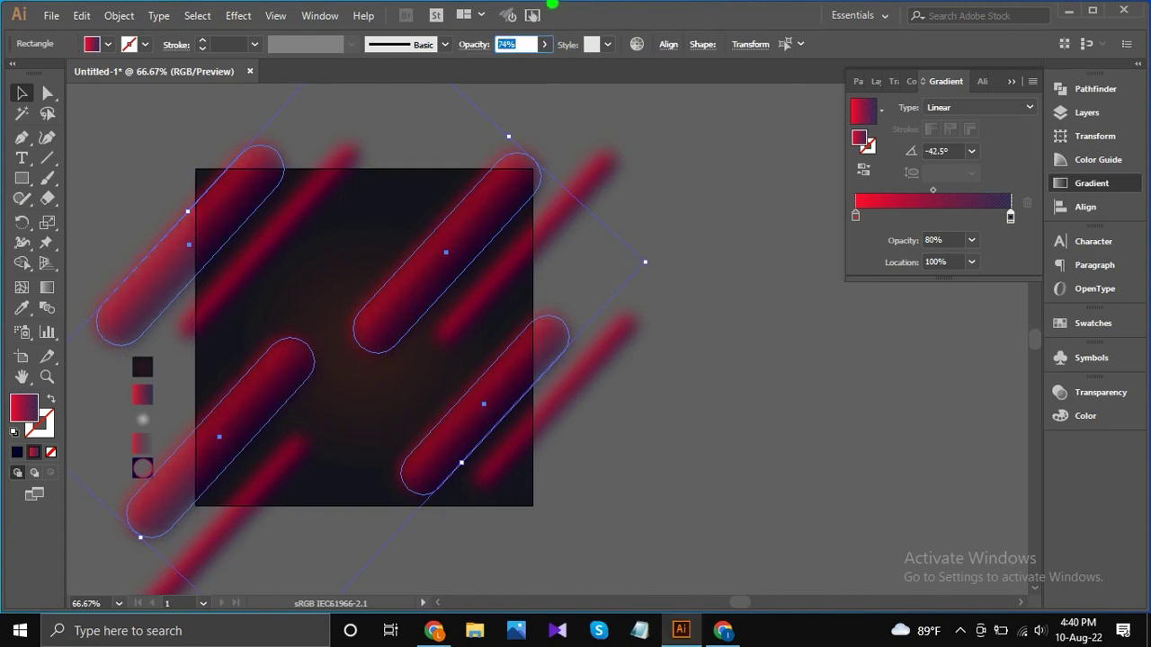
text(80)
click(639, 122)
Lower the opacity of the navy gradient stop on the upper-right wide bar to 60%.
click(465, 247)
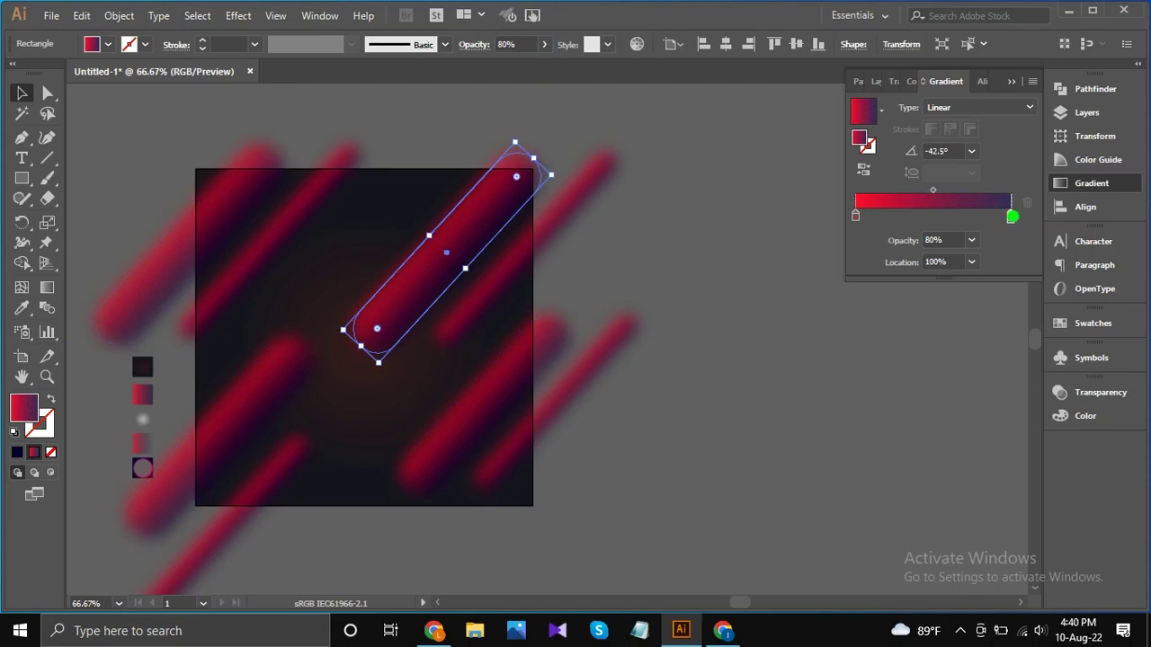
click(971, 240)
click(995, 382)
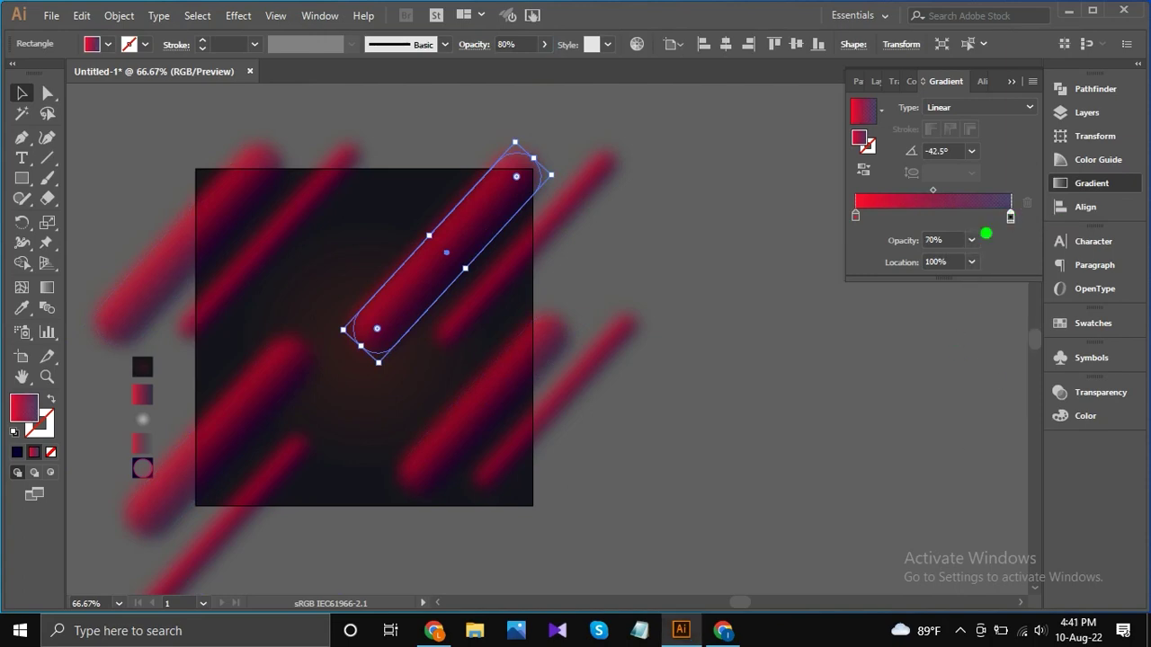
click(971, 240)
click(994, 368)
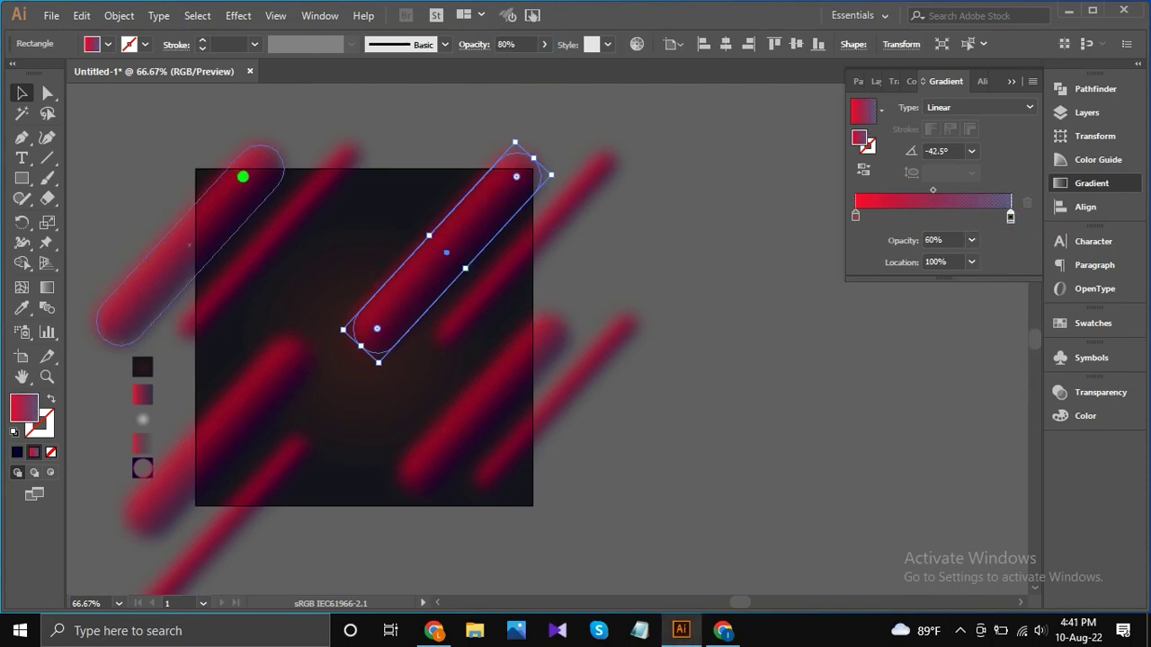
Redirect the upper-right wide bar's gradient along its length, with red at the upper end and navy at the lower end.
click(42, 289)
drag(555, 169, 373, 308)
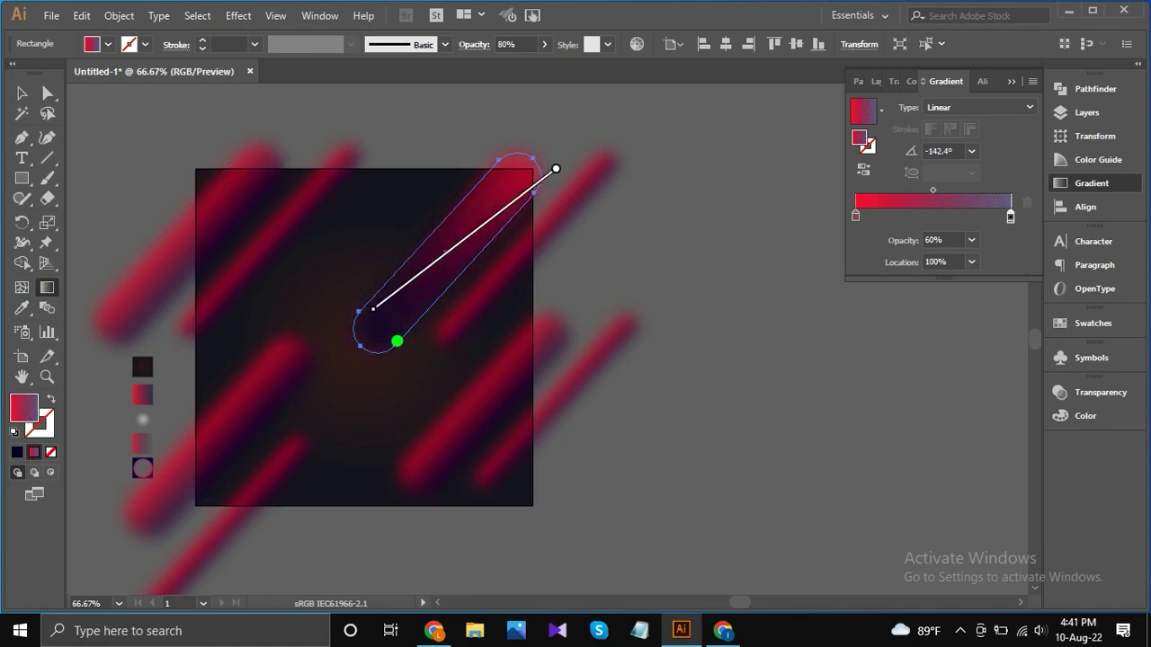
drag(532, 157, 373, 337)
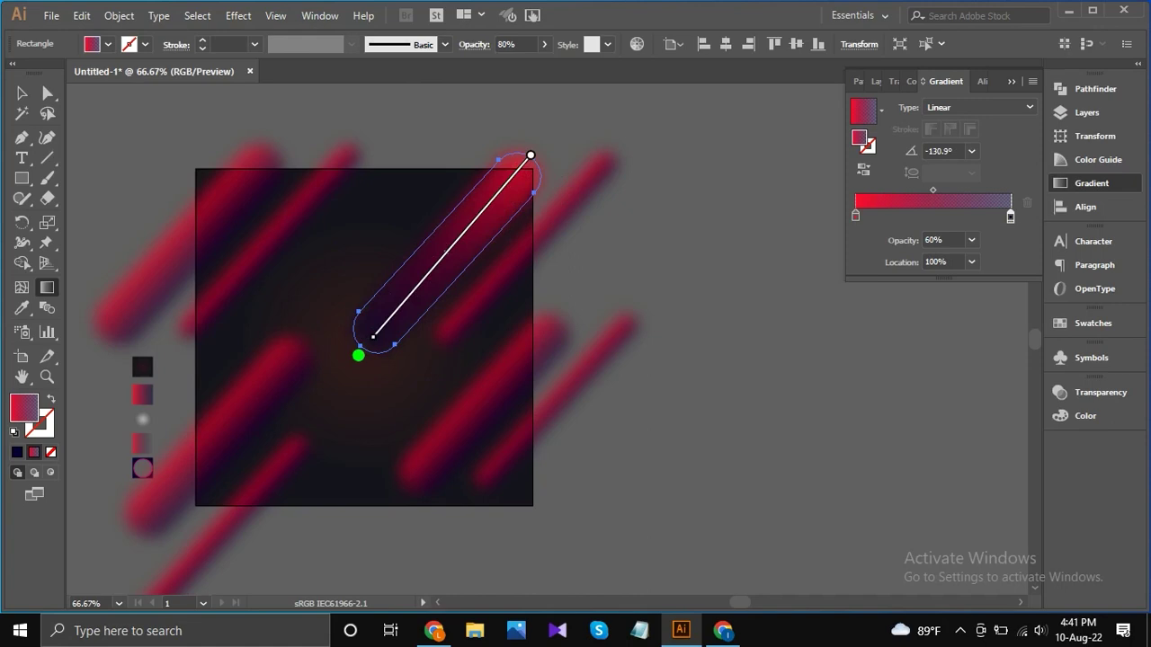
drag(520, 168, 363, 349)
click(21, 93)
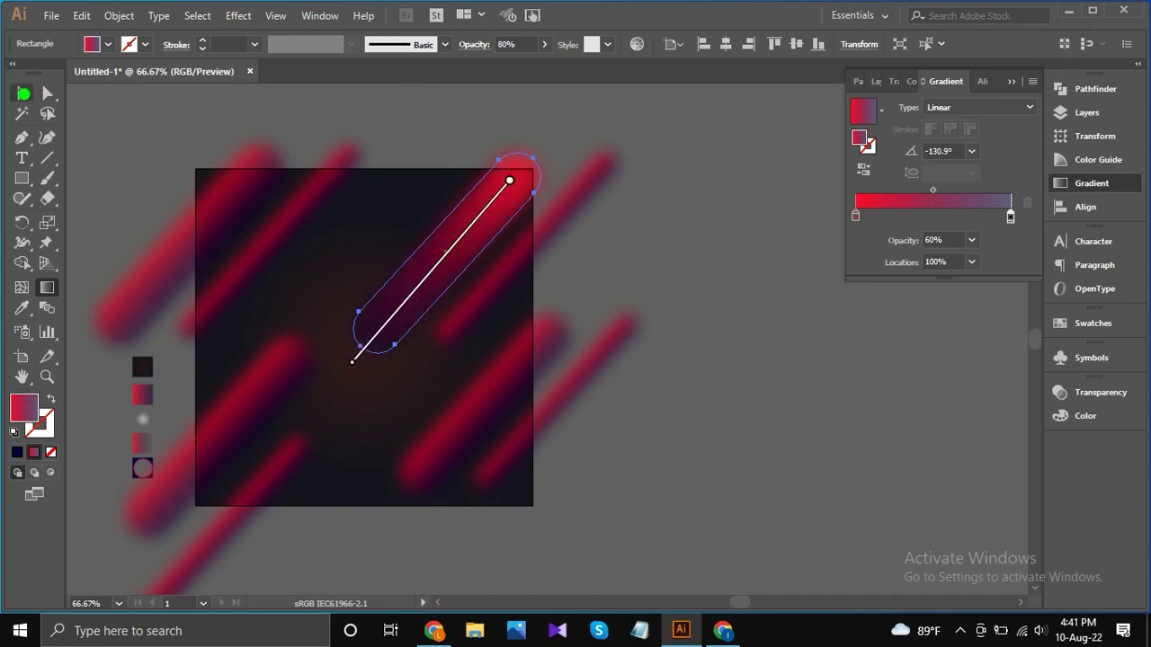
Copy the upper-right wide bar's gradient appearance to the upper-left wide bar with the Eyedropper.
click(93, 106)
click(262, 401)
shift+click(218, 218)
click(46, 287)
click(21, 92)
click(223, 208)
click(223, 208)
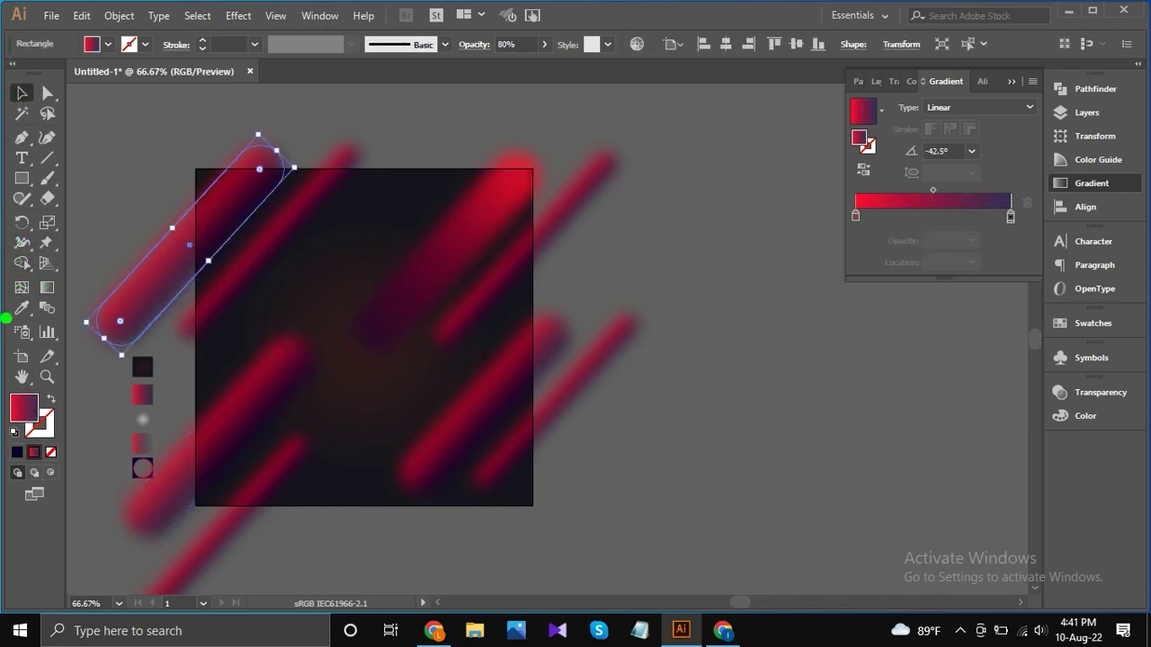
click(22, 307)
click(530, 185)
click(19, 94)
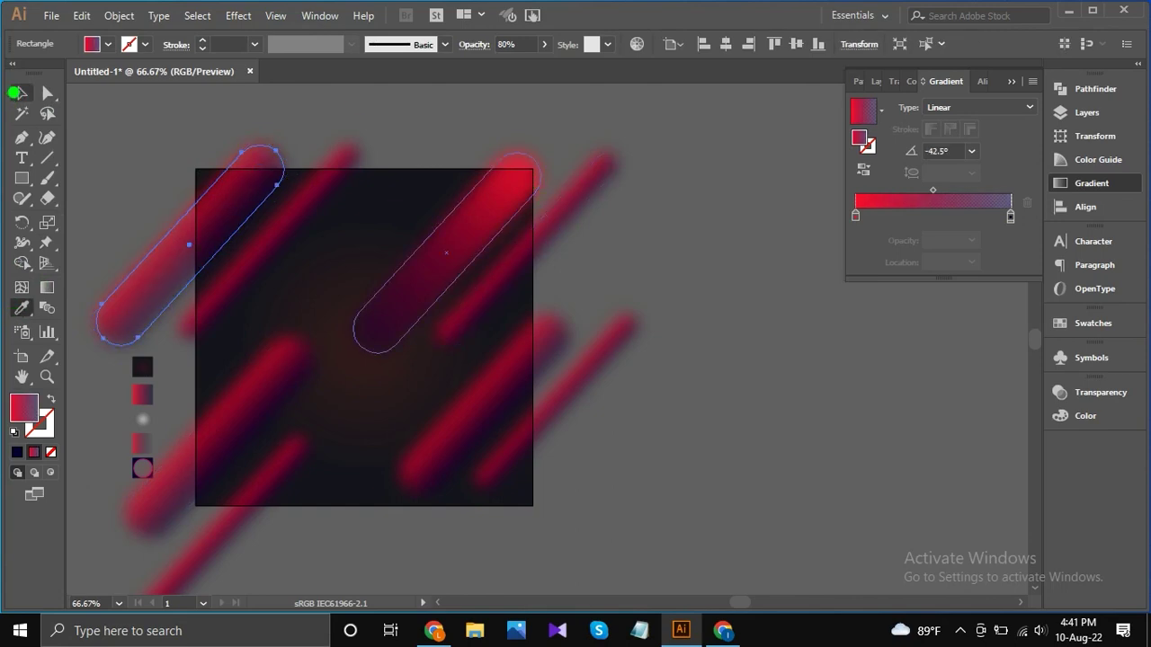
Redirect the upper-left wide bar's gradient lengthwise at about -136°, red at the upper end, ending the fade before the lower tip.
click(47, 287)
drag(290, 145, 96, 335)
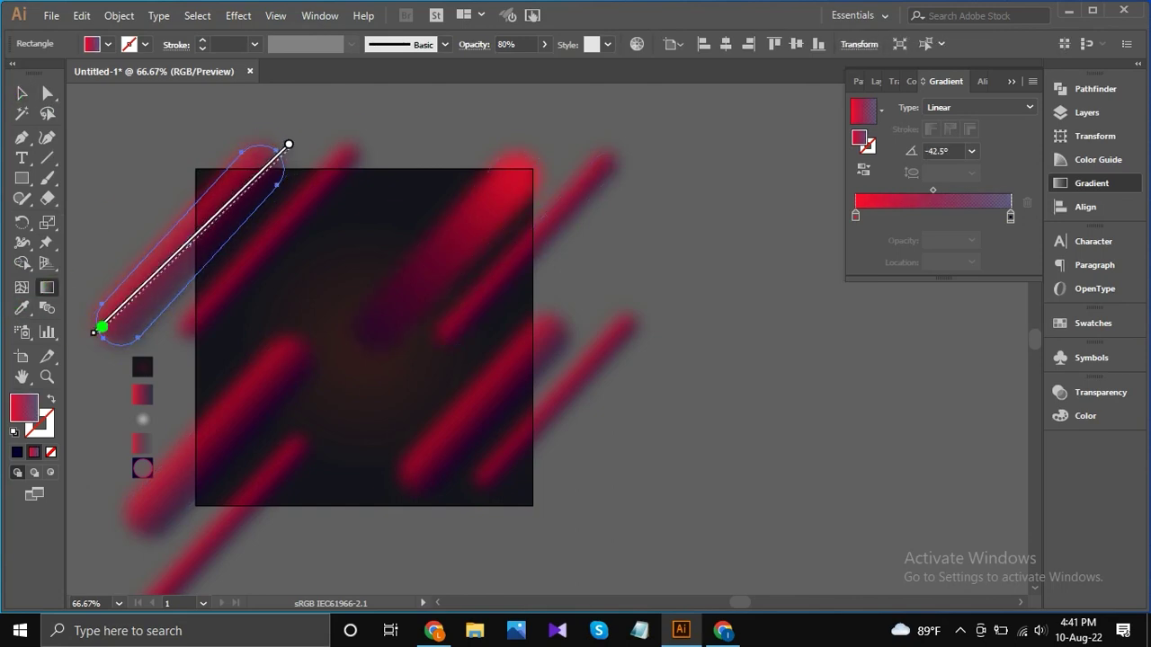
drag(211, 229, 206, 228)
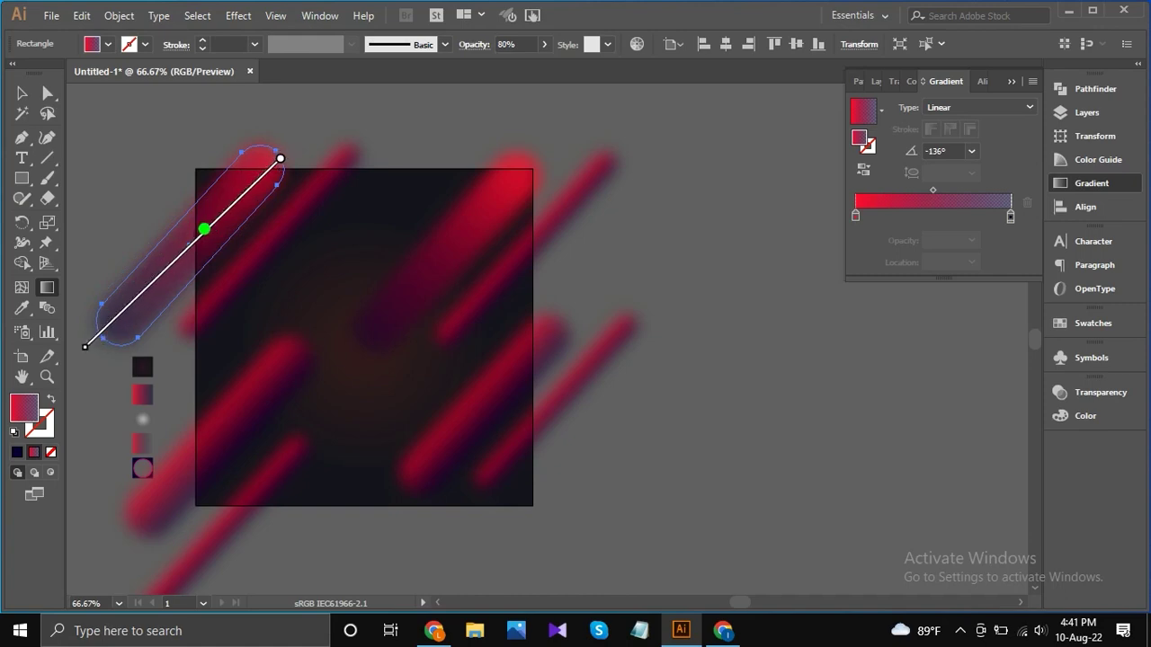
drag(90, 346, 104, 333)
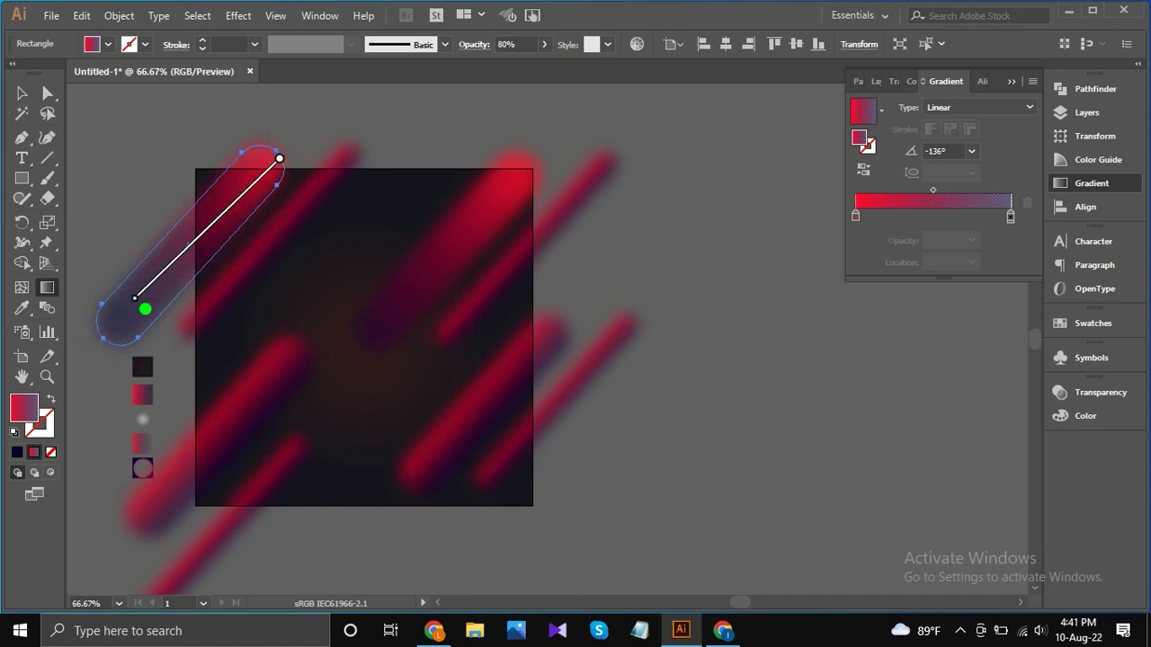
click(21, 92)
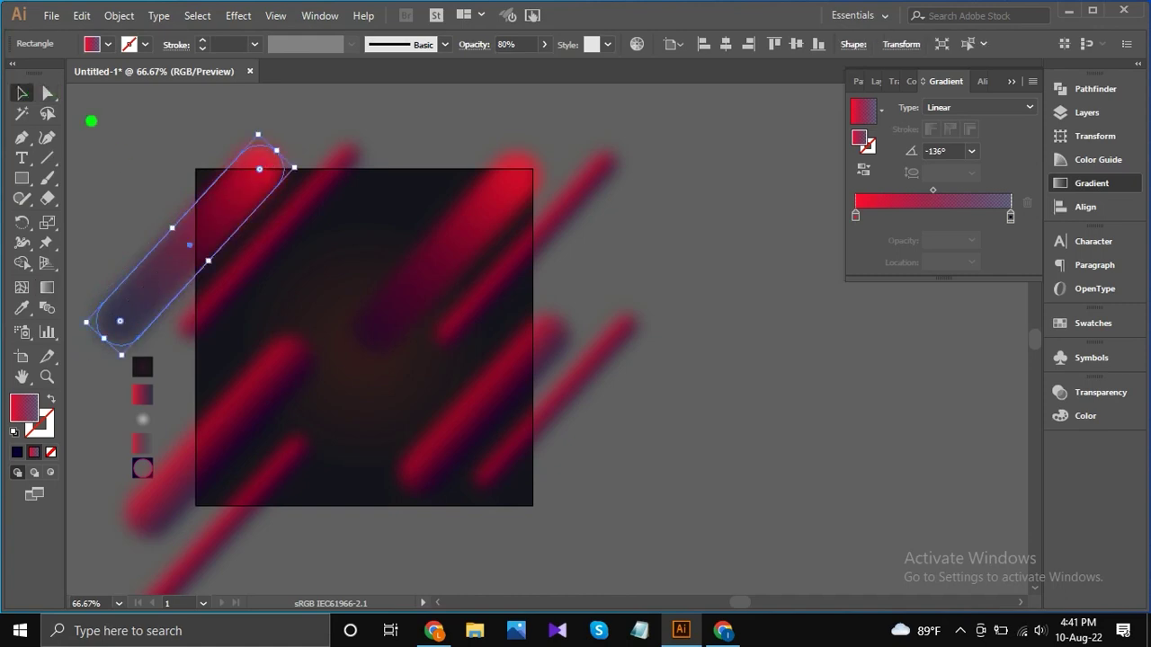
click(91, 121)
Copy the upper-left wide bar's gradient appearance to the lower-left wide bar with the Eyedropper.
click(241, 394)
click(23, 309)
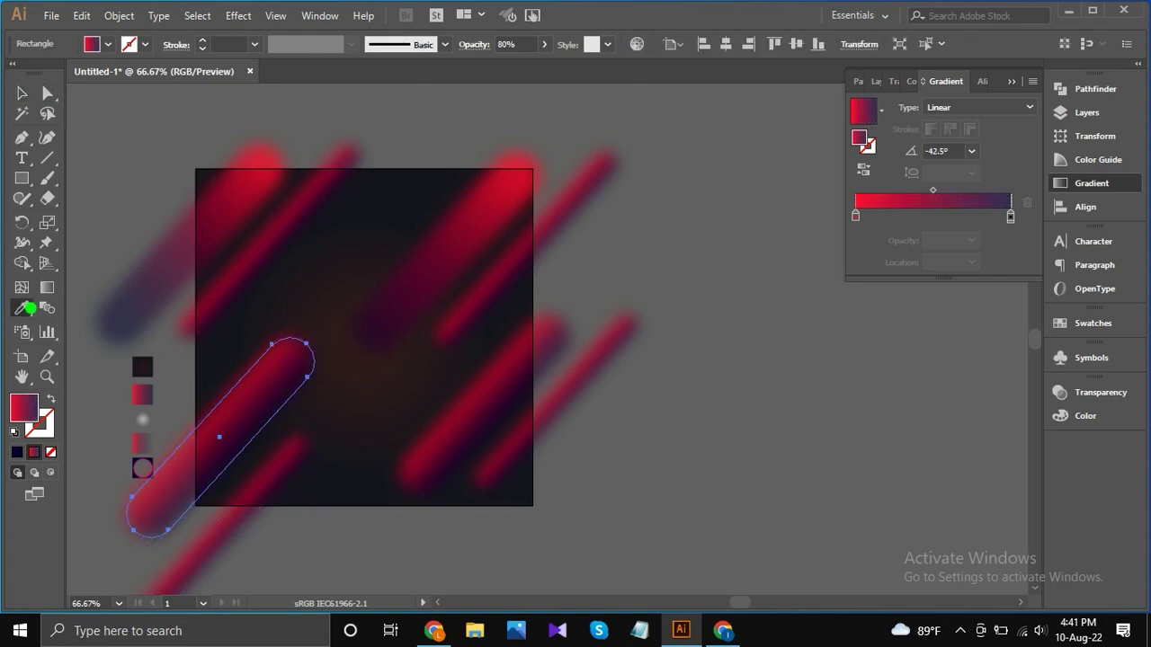
click(249, 192)
click(22, 93)
Redirect the lower-left wide bar's gradient lengthwise at about 46°, with red at the lower end and navy at the upper end.
click(47, 287)
mouse_move(311, 337)
mouse_down()
mouse_move(172, 477)
mouse_move(306, 350)
mouse_up()
drag(176, 482, 202, 456)
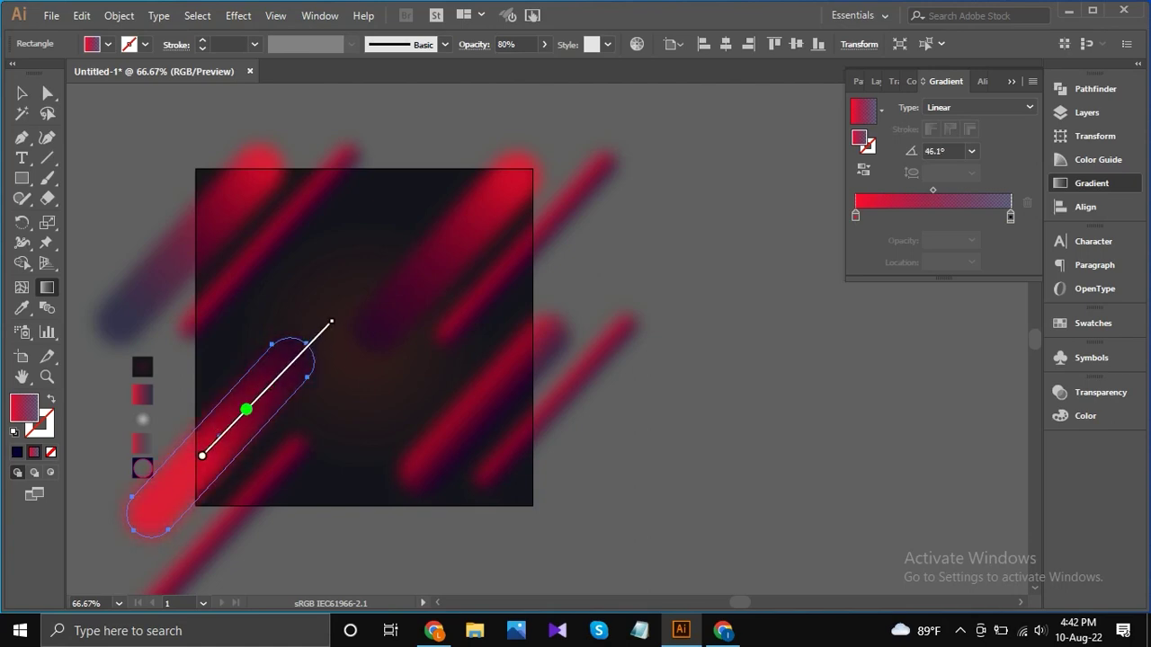
drag(332, 321, 322, 331)
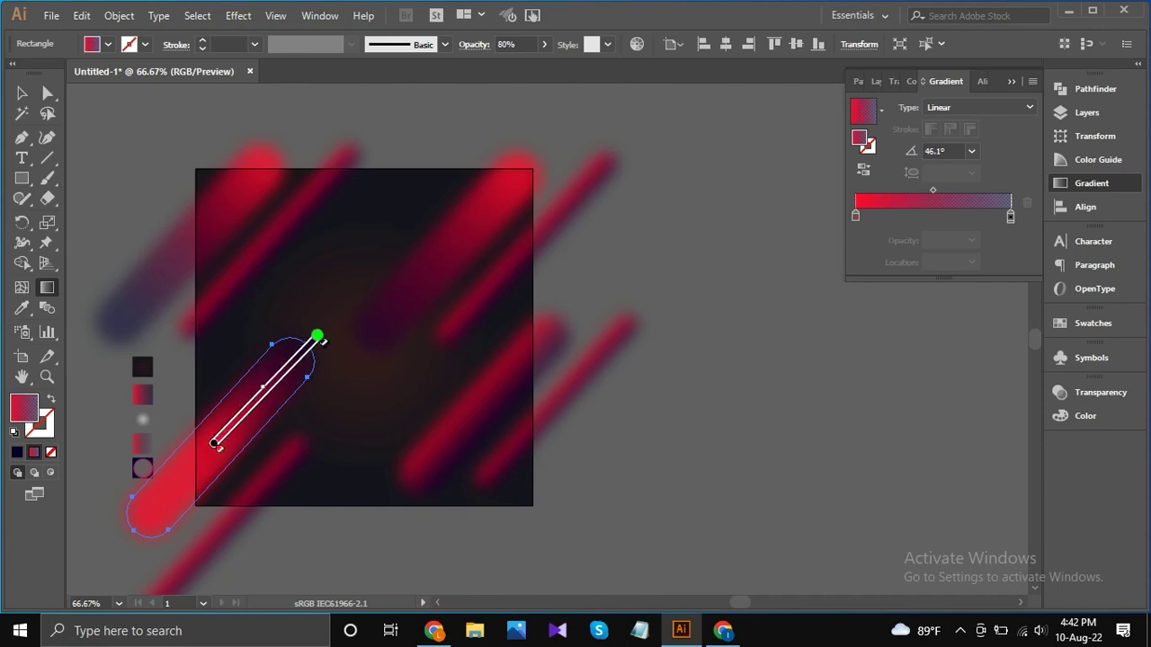
click(21, 93)
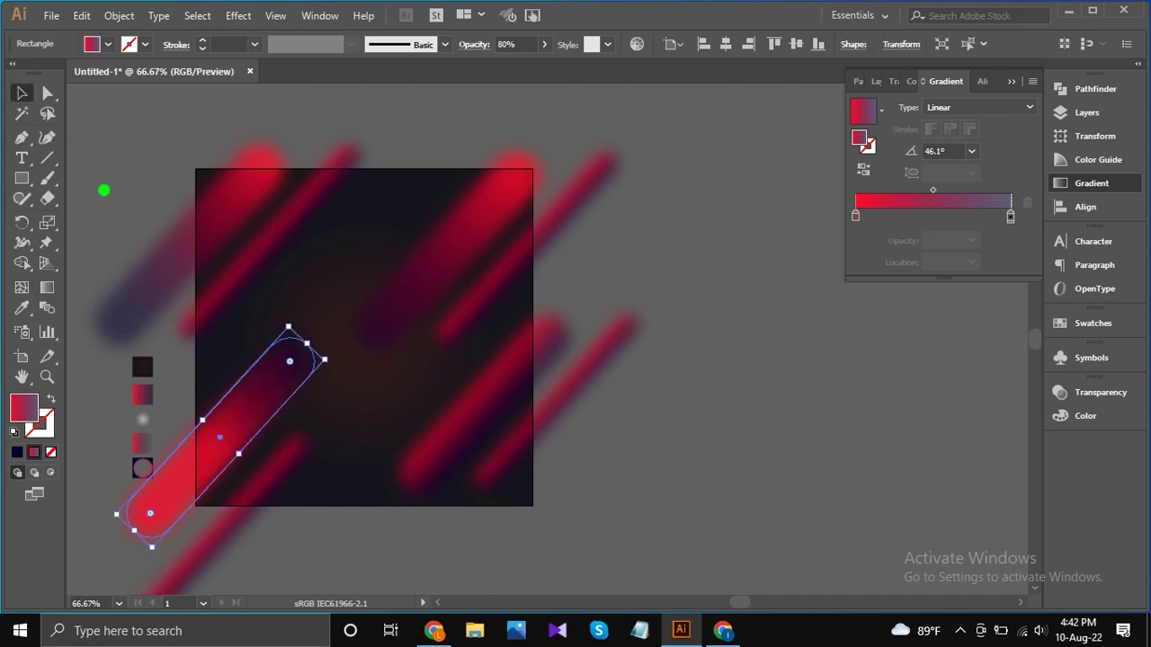
Set the opacity of all four thin blurred bars to 90%.
click(229, 560)
click(218, 534)
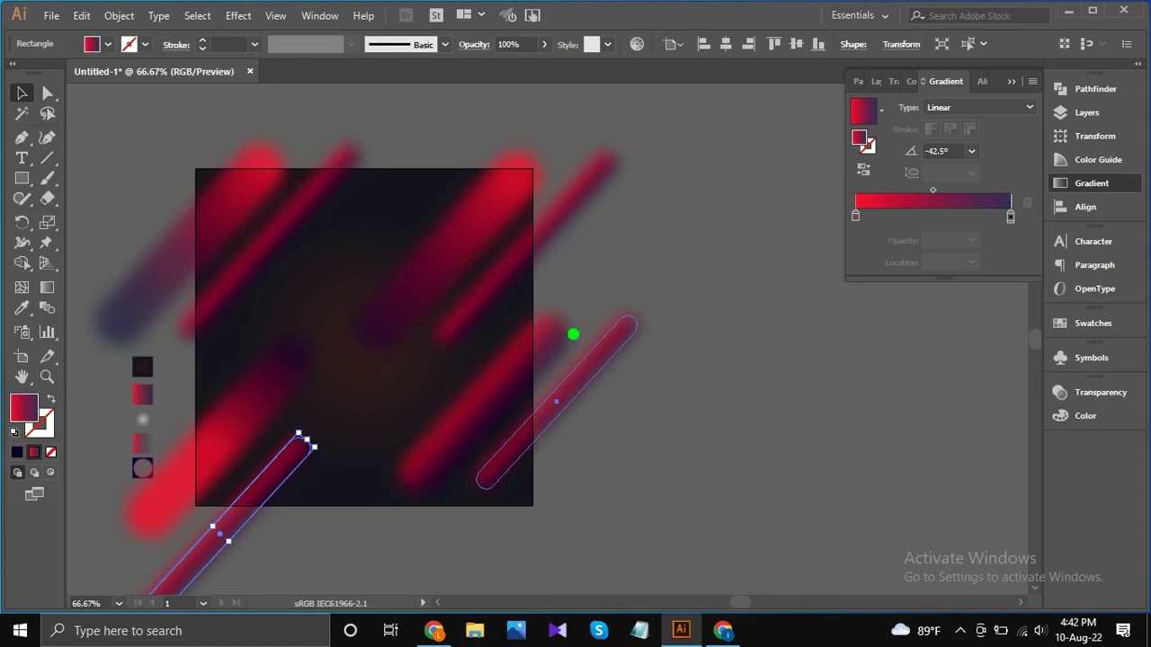
drag(553, 410, 571, 204)
shift+click(344, 160)
click(540, 44)
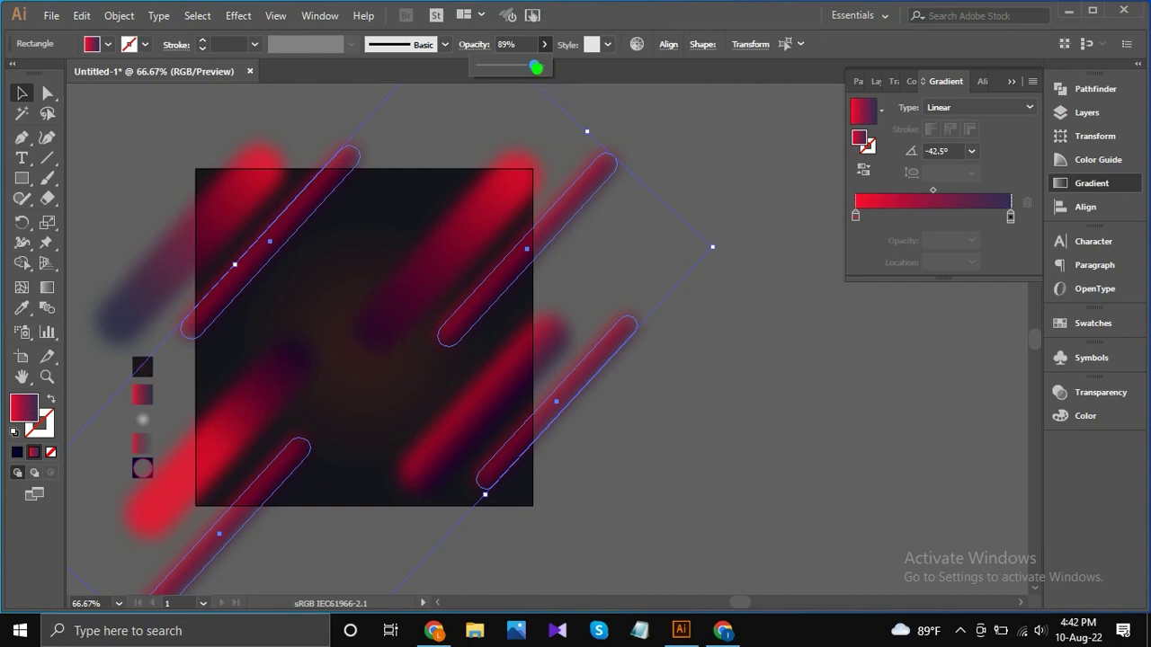
click(520, 45)
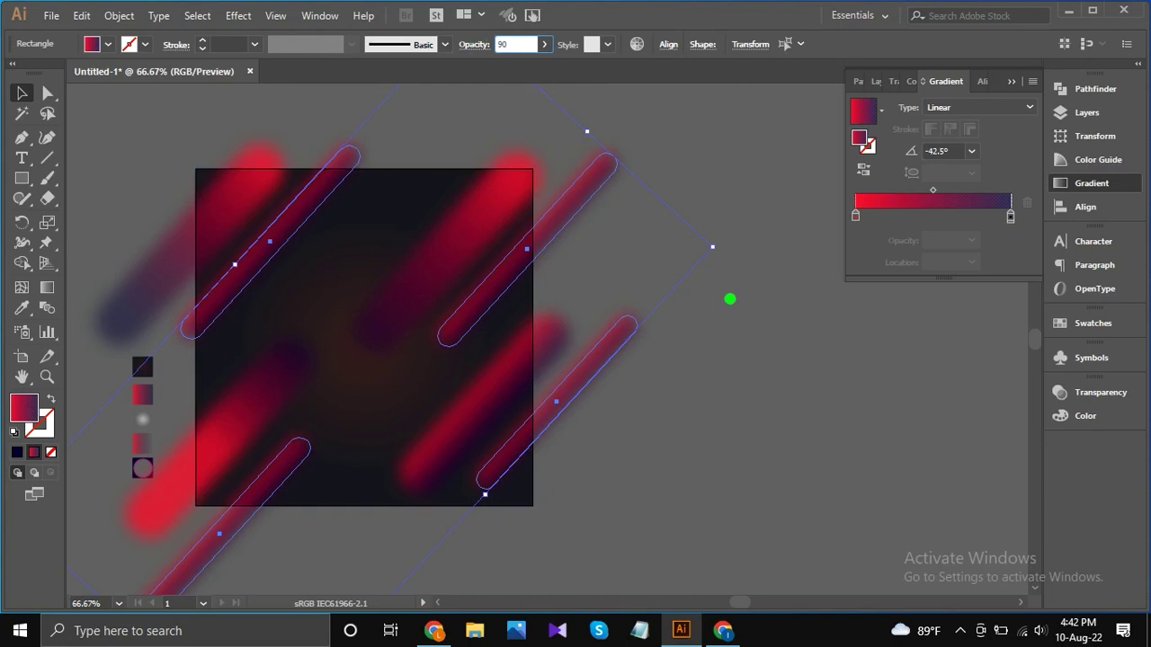
text(90)
key(Return)
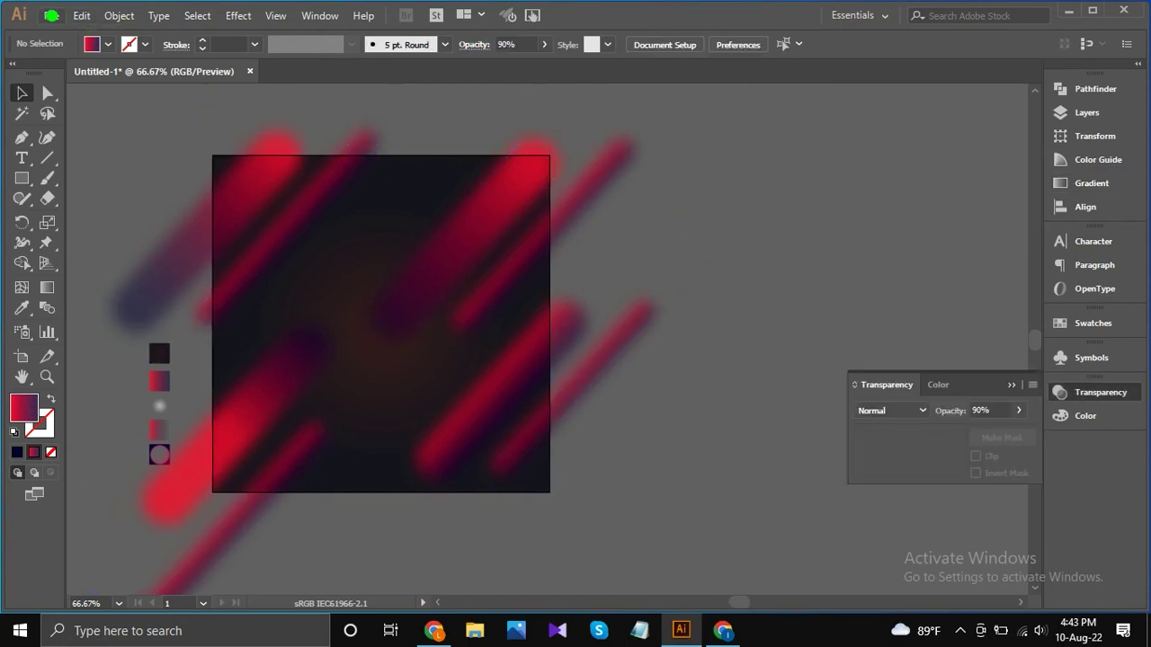
Create a new 600 x 600 px document and draw a large circle without a stroke in the upper middle of its artboard.
key(ctrl+n)
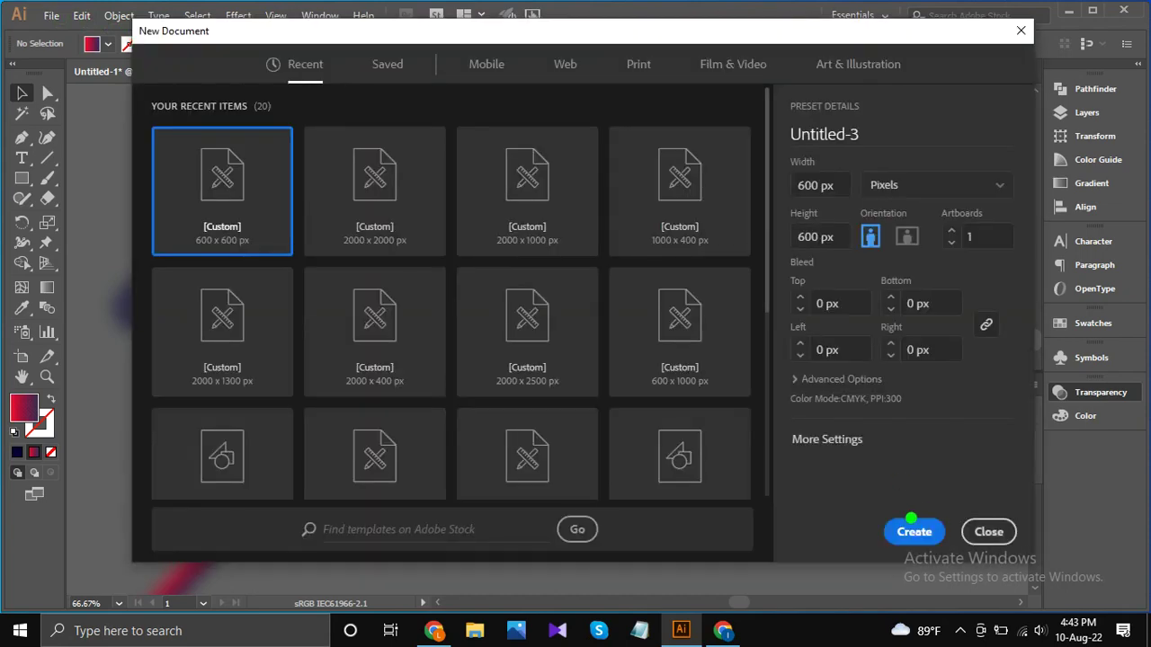
click(915, 532)
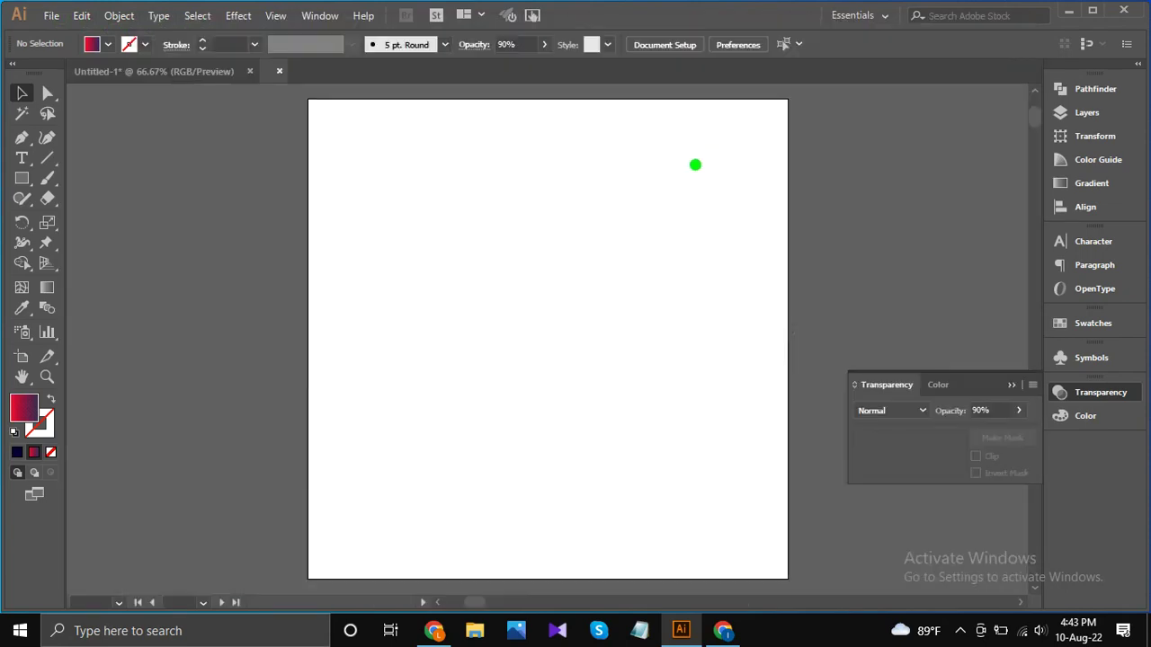
click(27, 182)
click(77, 215)
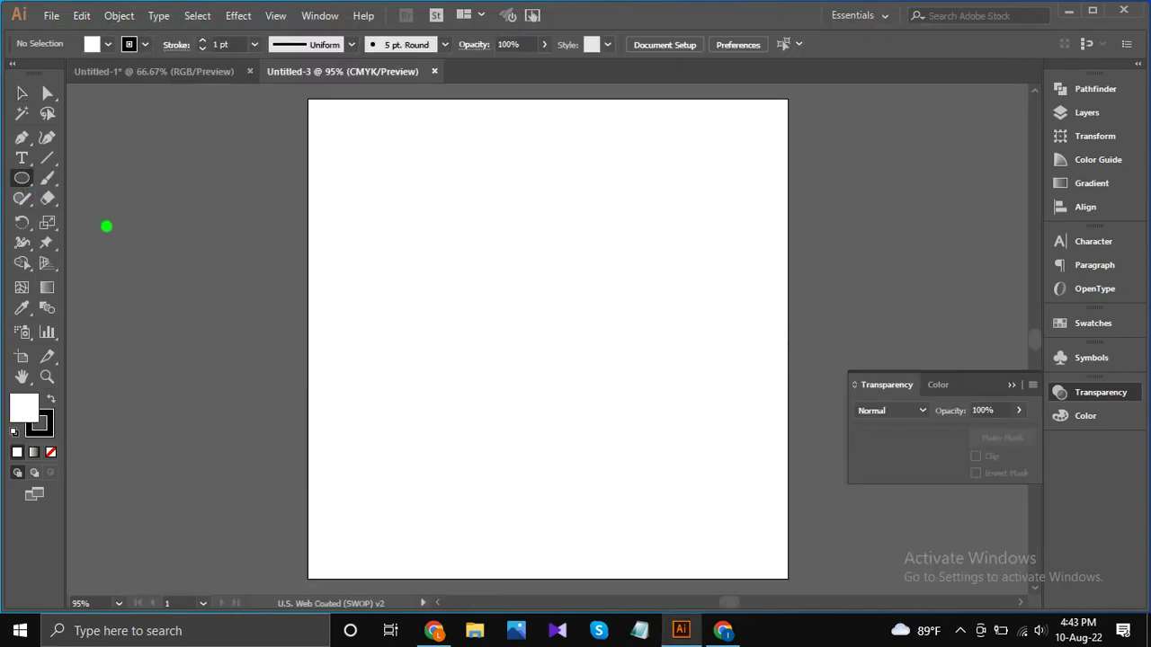
drag(543, 270, 647, 401)
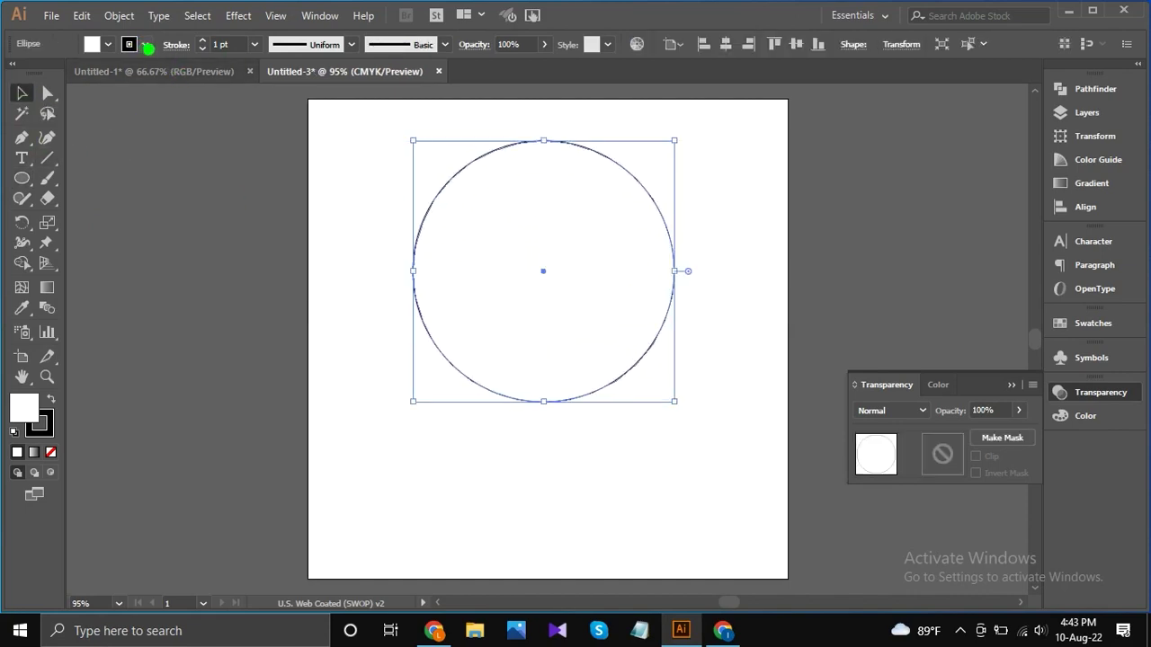
click(145, 45)
click(8, 72)
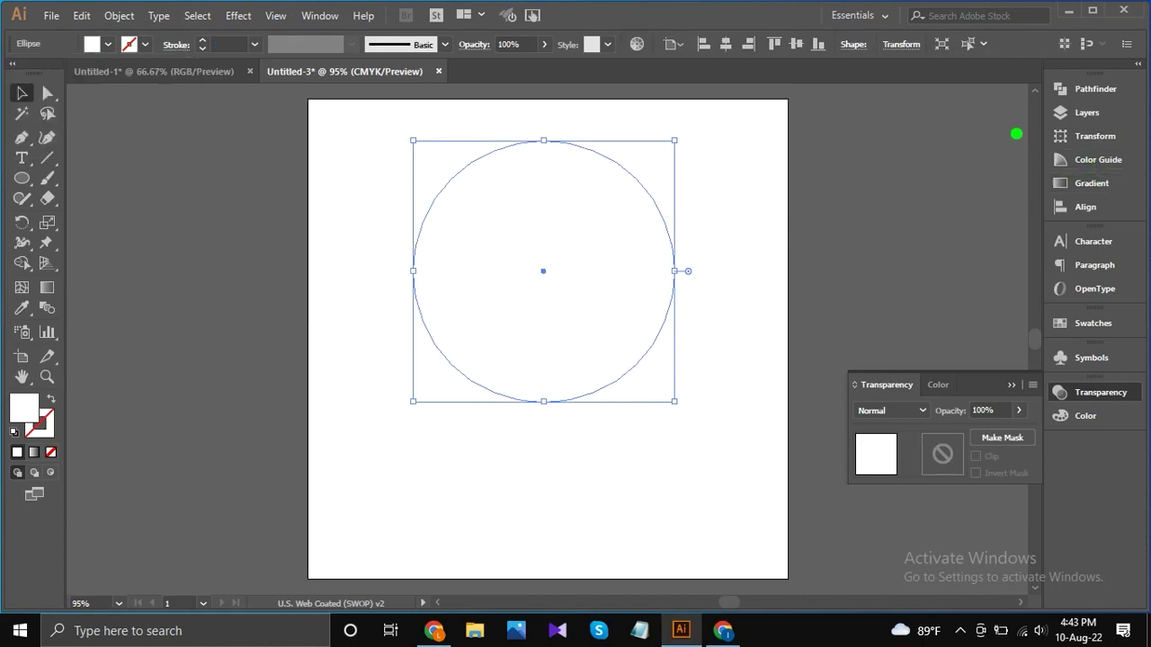
Fill the circle with the White, Black gradient as a radial type, reversed so black is at the center.
click(1086, 182)
click(881, 109)
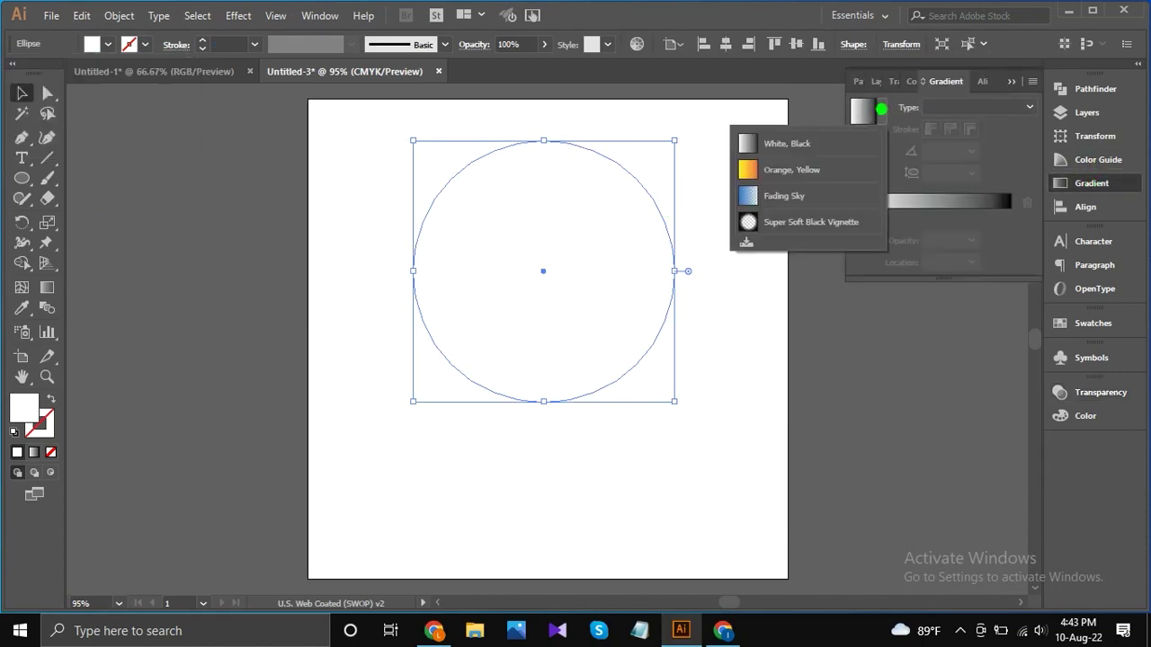
click(787, 144)
click(1026, 115)
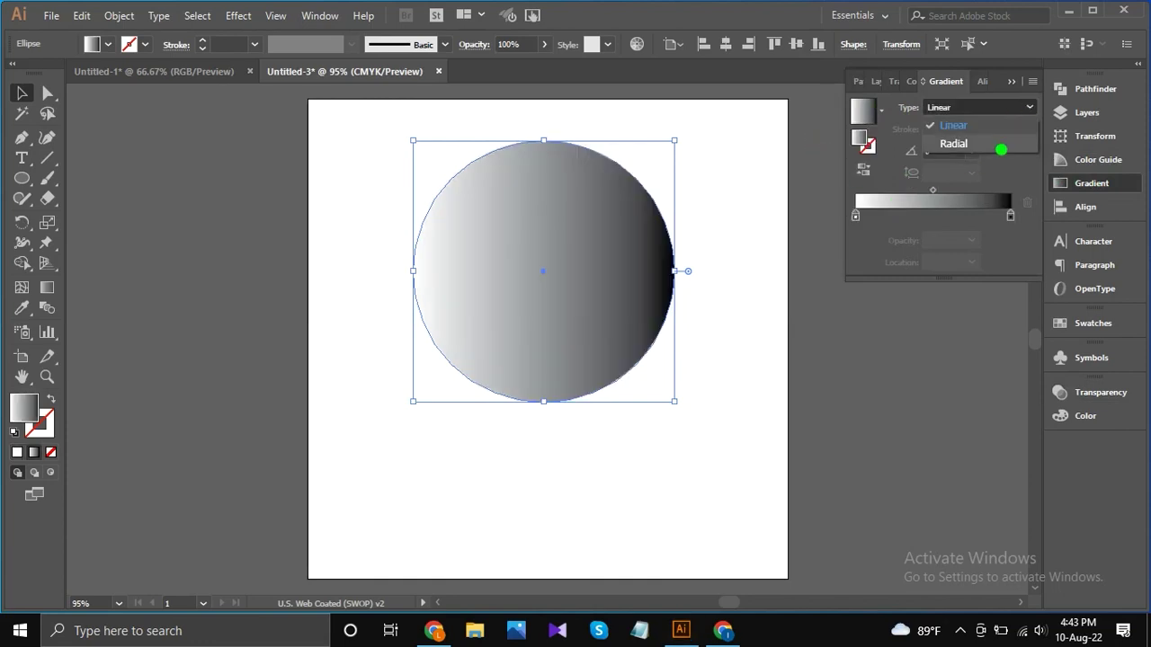
click(998, 148)
click(863, 171)
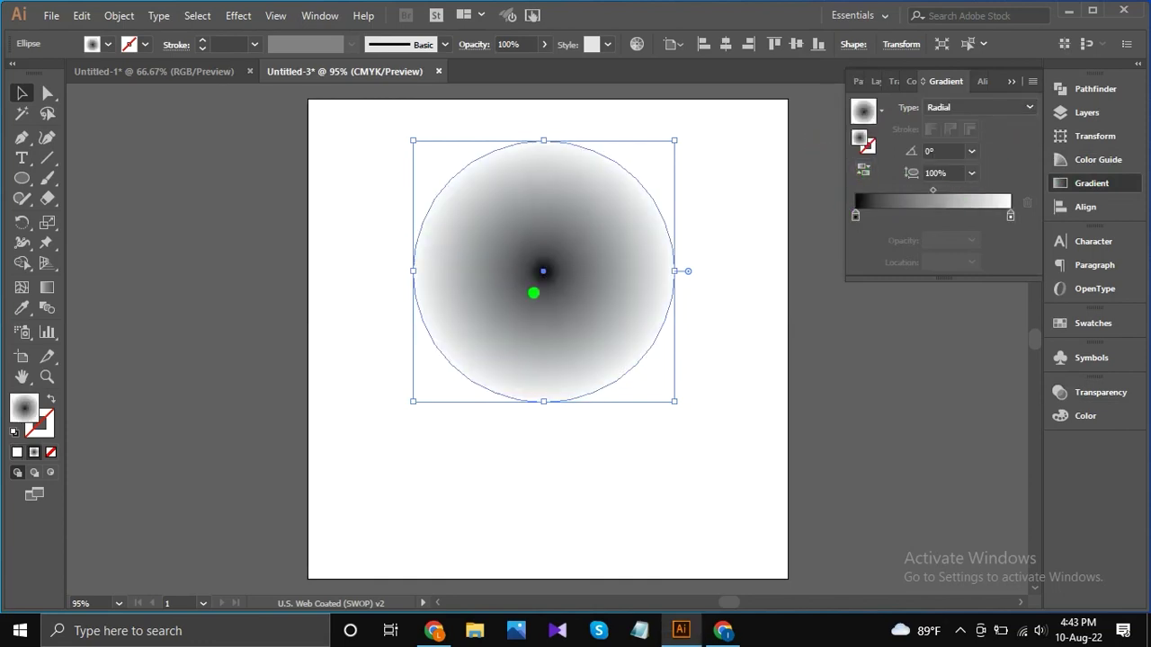
Lighten the circle gradient's center stop to 96% K and end the gradient just inside the circle's edge.
click(41, 289)
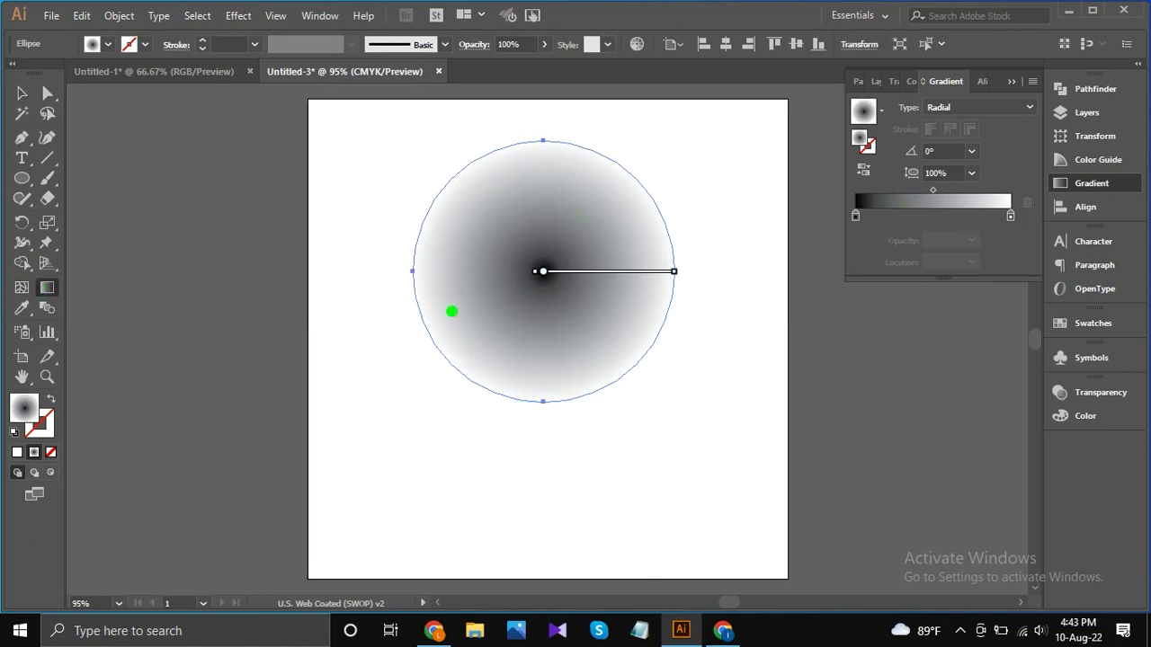
mouse_move(681, 272)
mouse_down()
mouse_move(694, 272)
mouse_move(676, 272)
mouse_up()
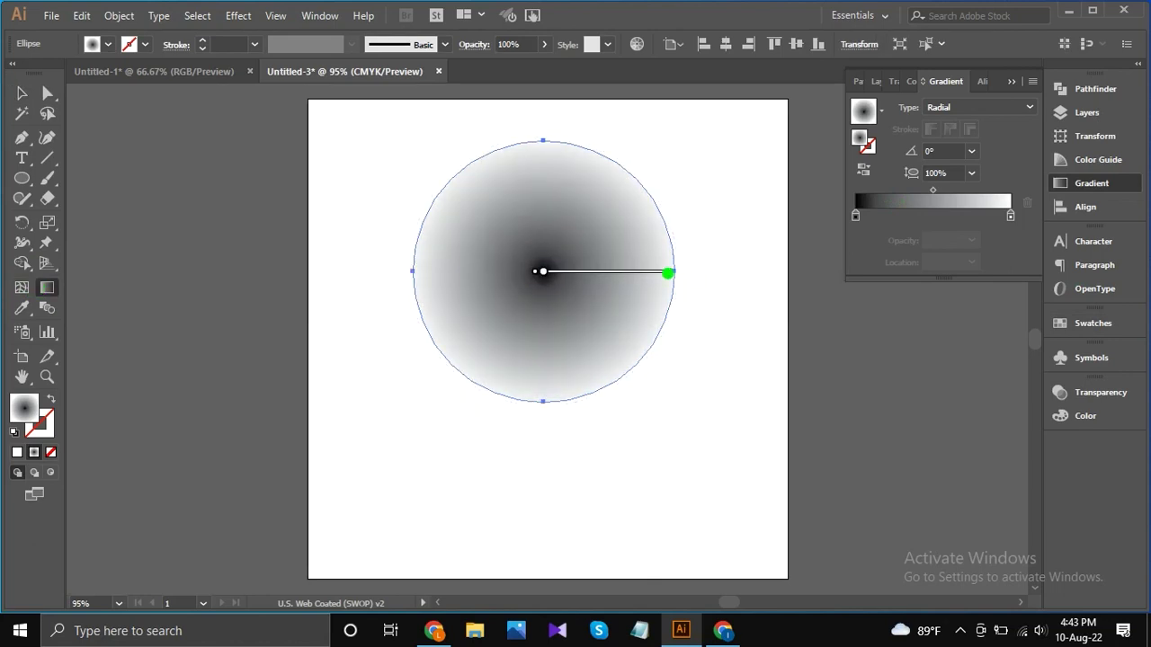
mouse_move(587, 268)
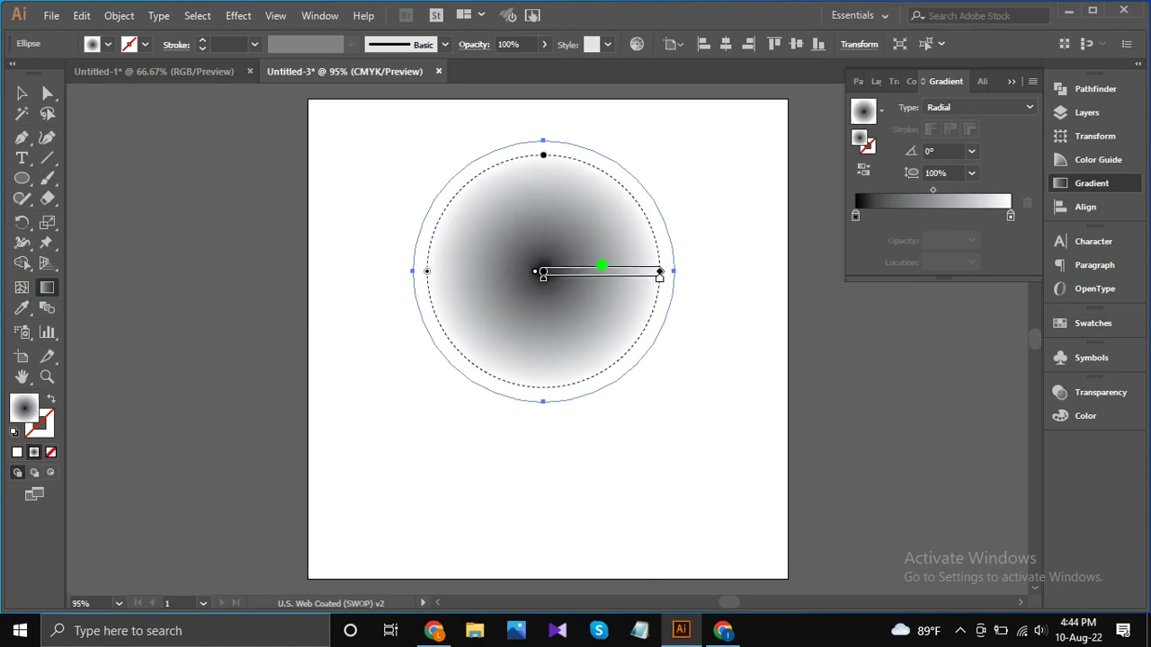
double_click(855, 215)
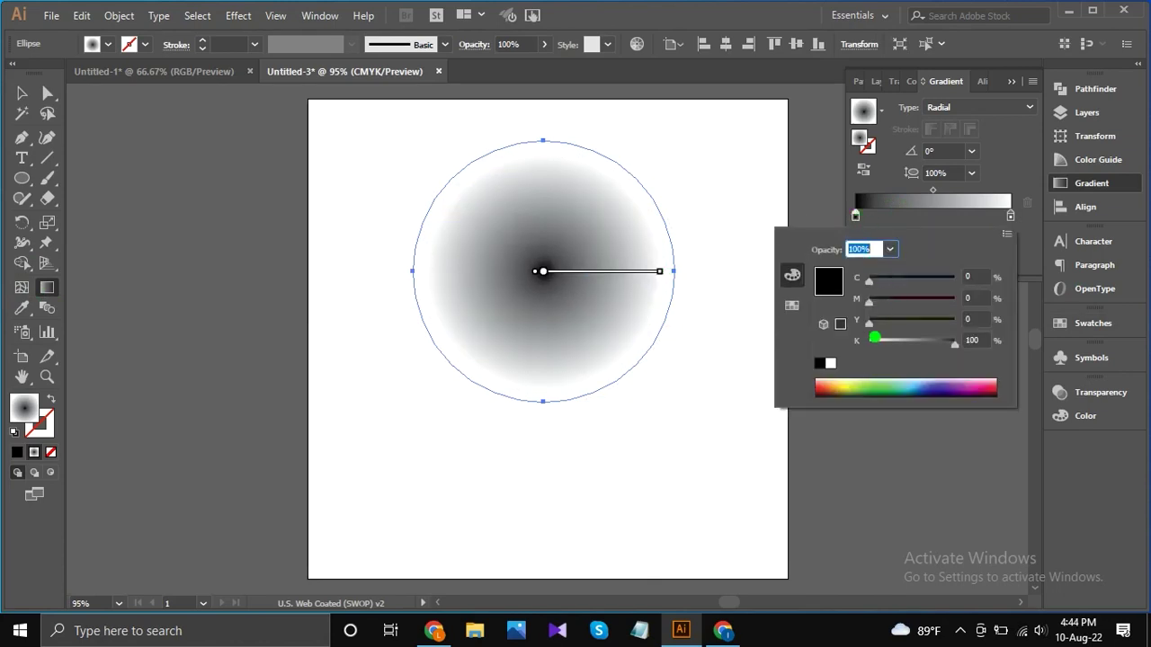
drag(951, 342, 947, 343)
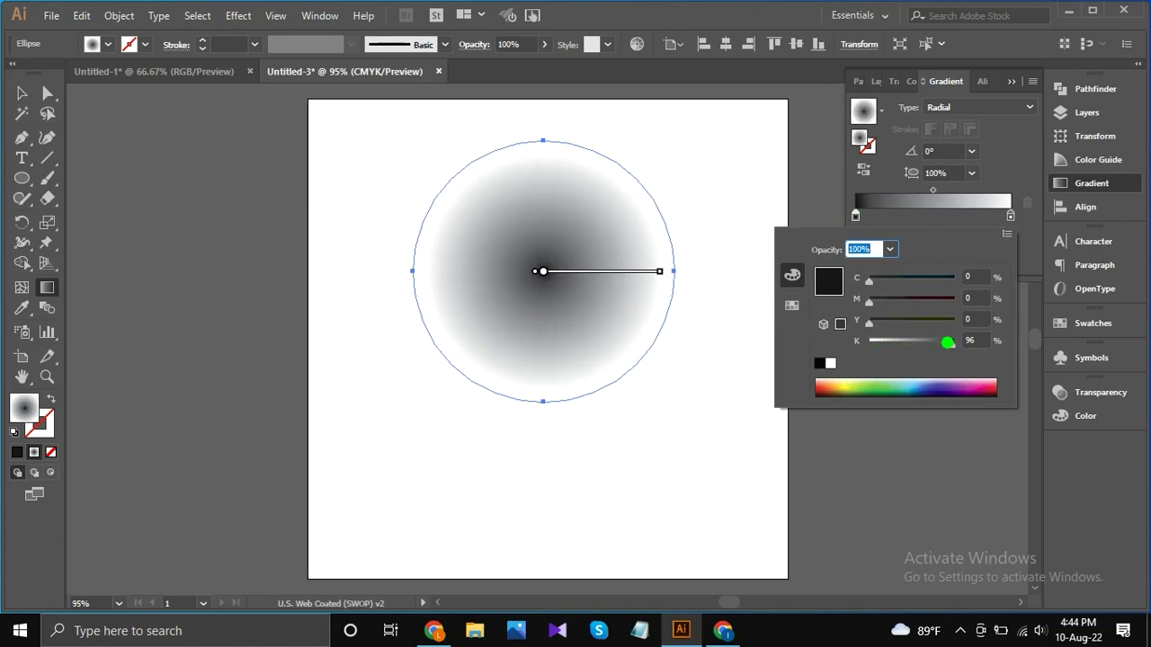
key(Return)
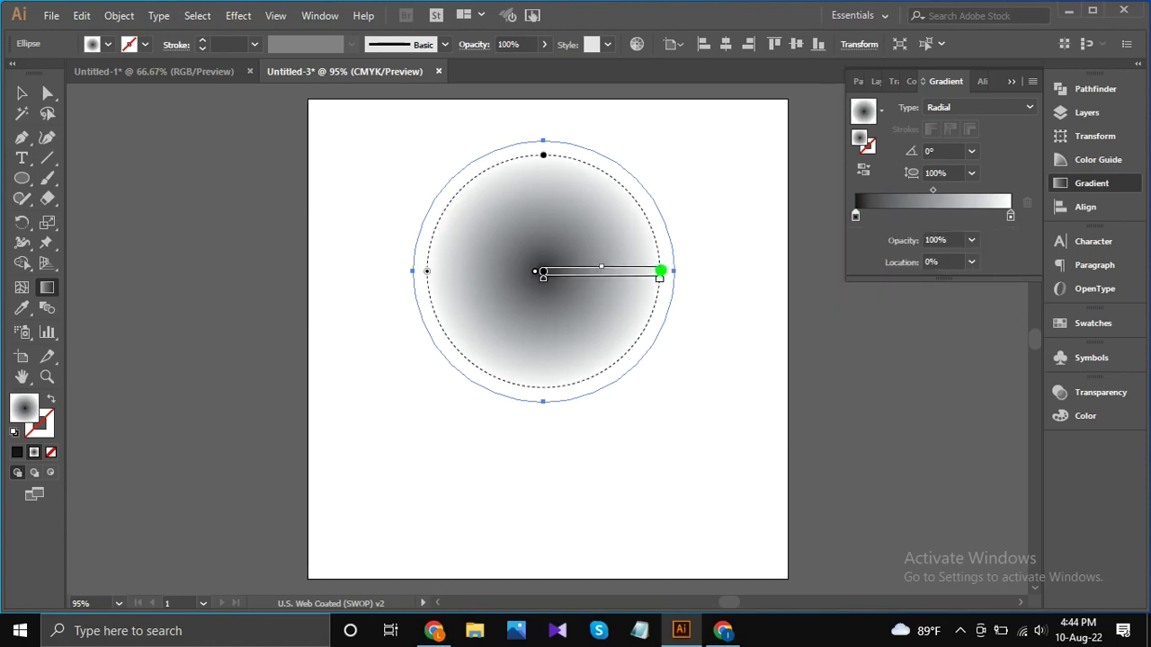
drag(661, 272, 670, 271)
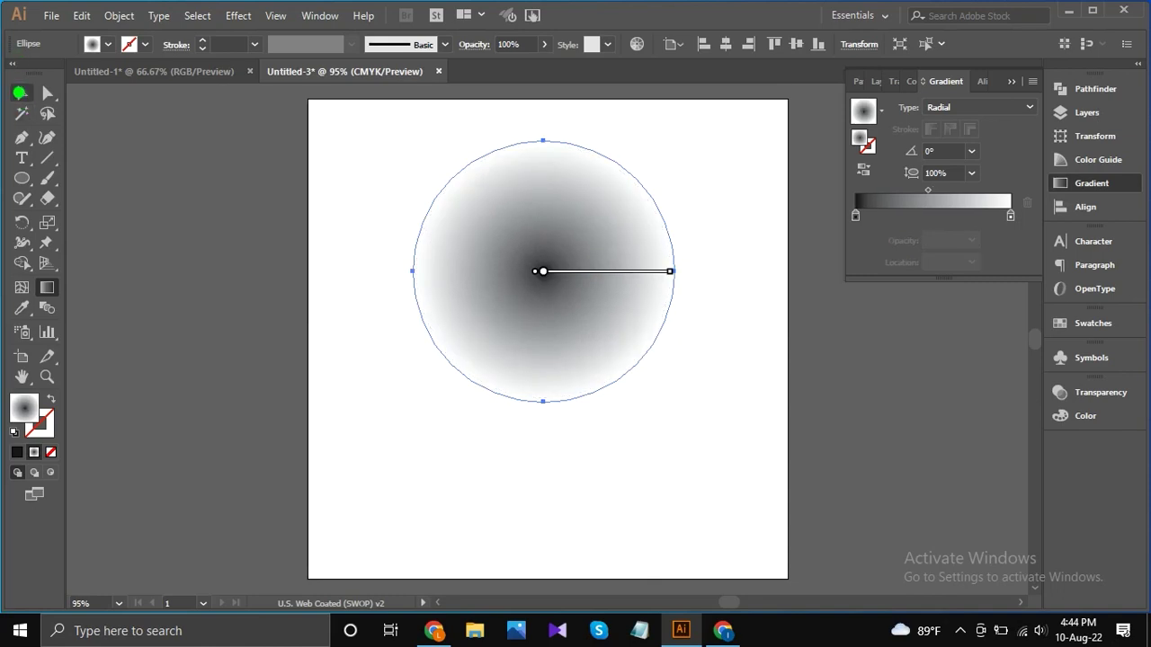
Apply the Color Halftone pixelate effect to the circle, keeping the offered radius and screen angles.
click(21, 93)
click(237, 17)
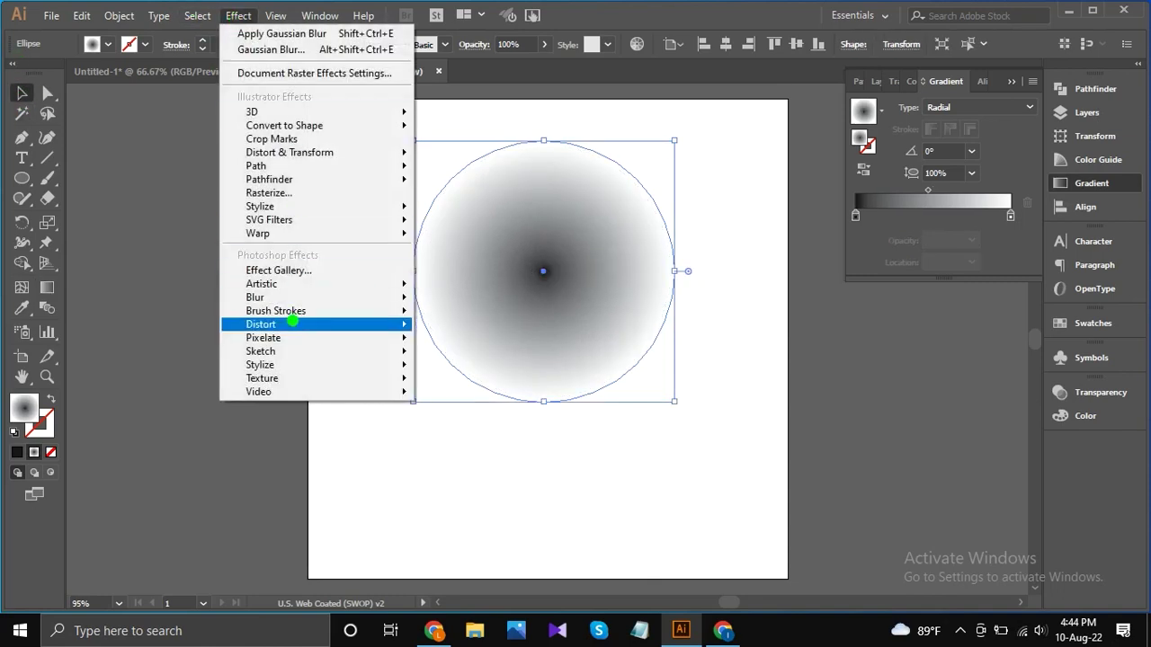
mouse_move(292, 337)
click(440, 340)
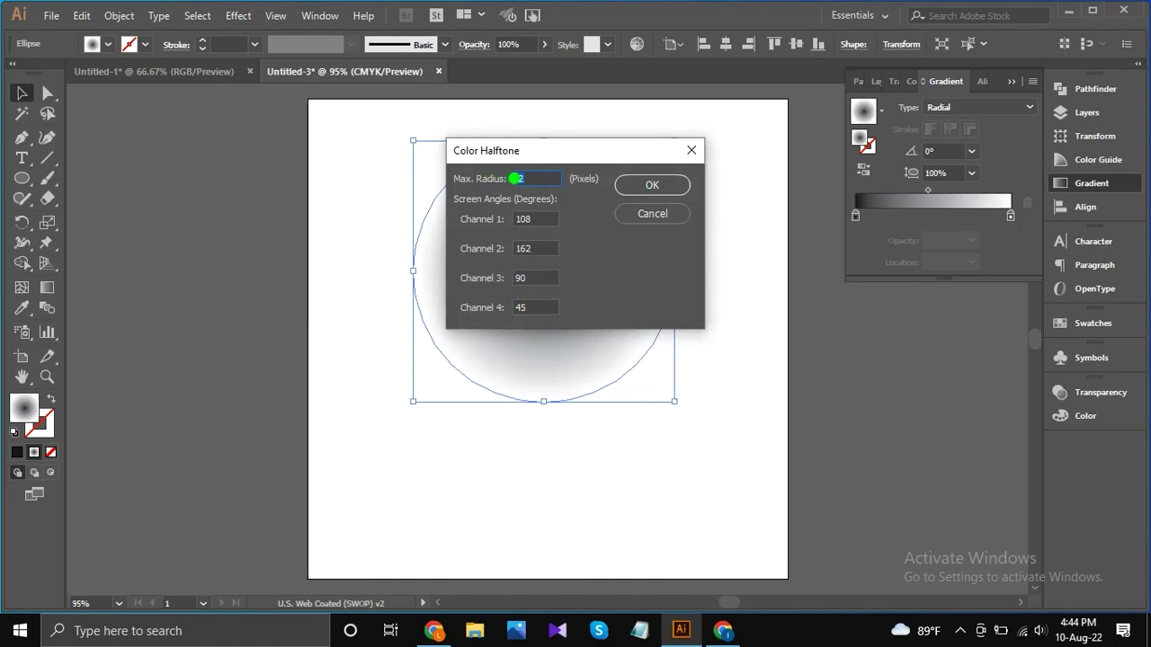
click(652, 183)
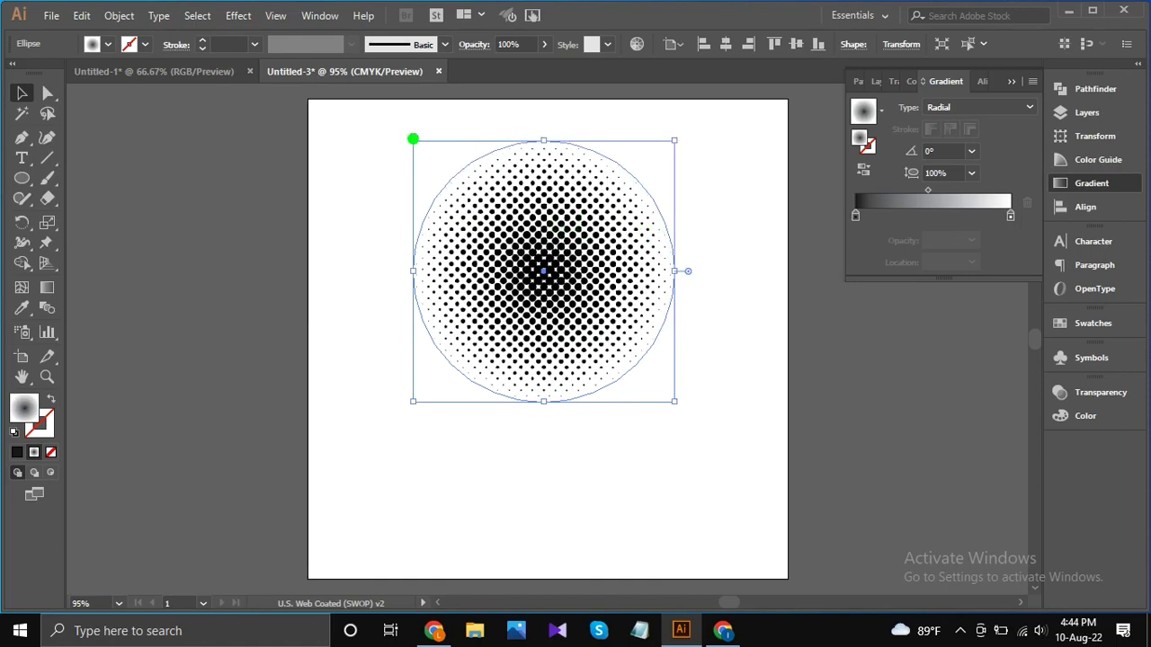
Convert the halftone circle into an image tracing and place it just to the left of the artboard.
click(118, 17)
click(225, 189)
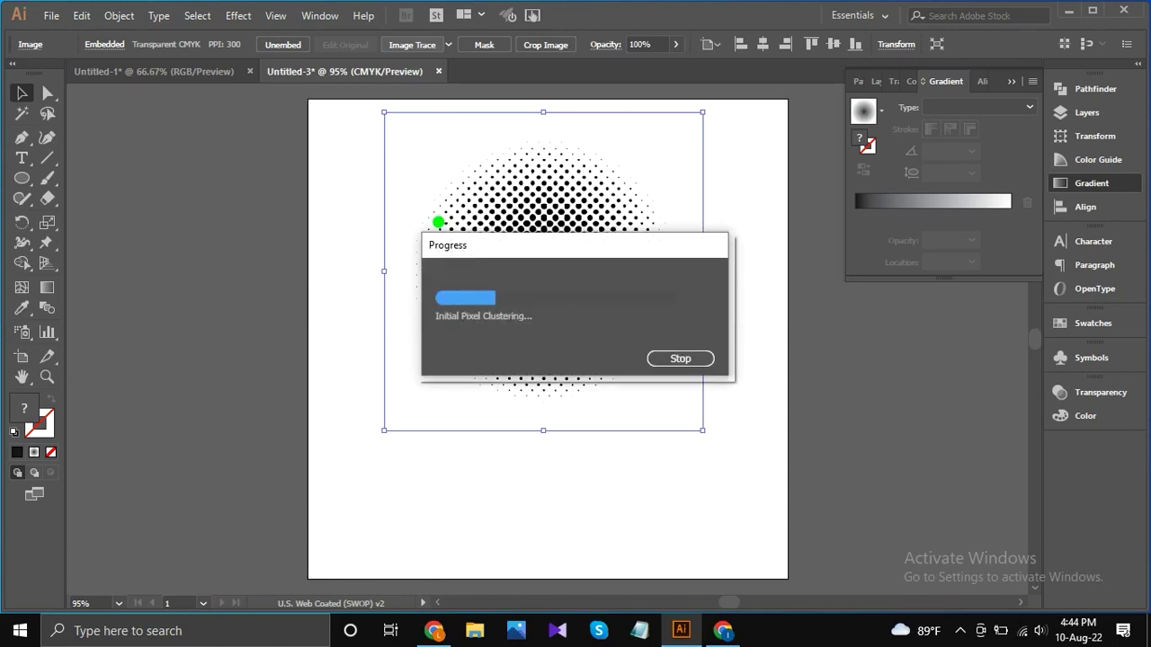
drag(518, 282, 607, 327)
drag(559, 284, 231, 275)
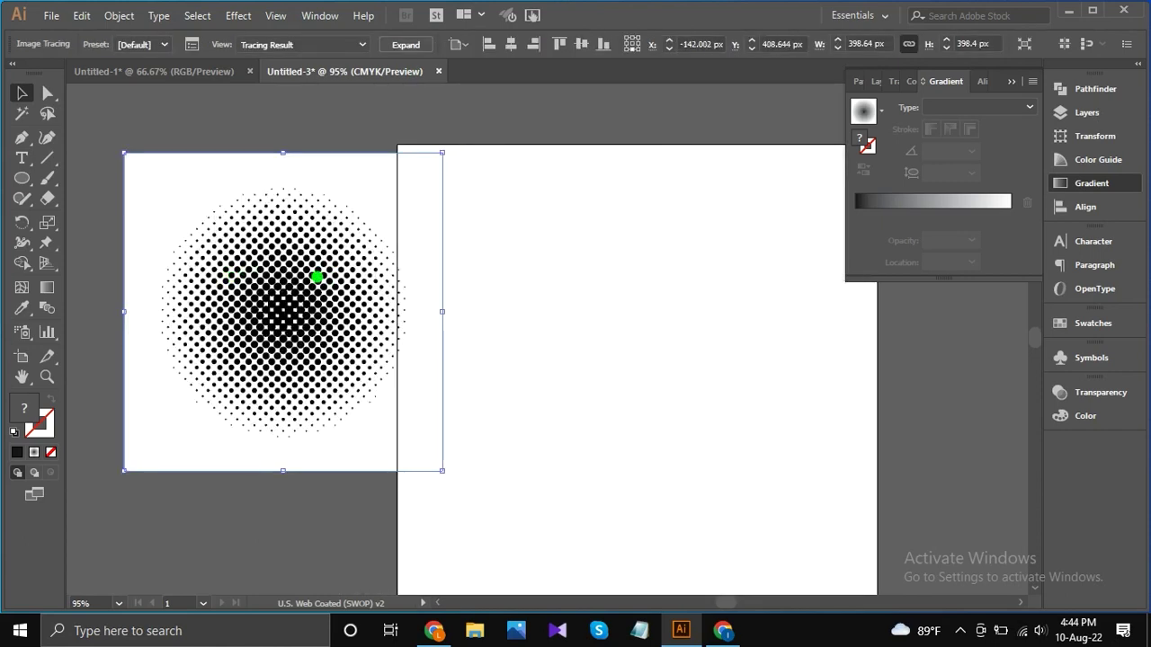
drag(314, 275, 288, 257)
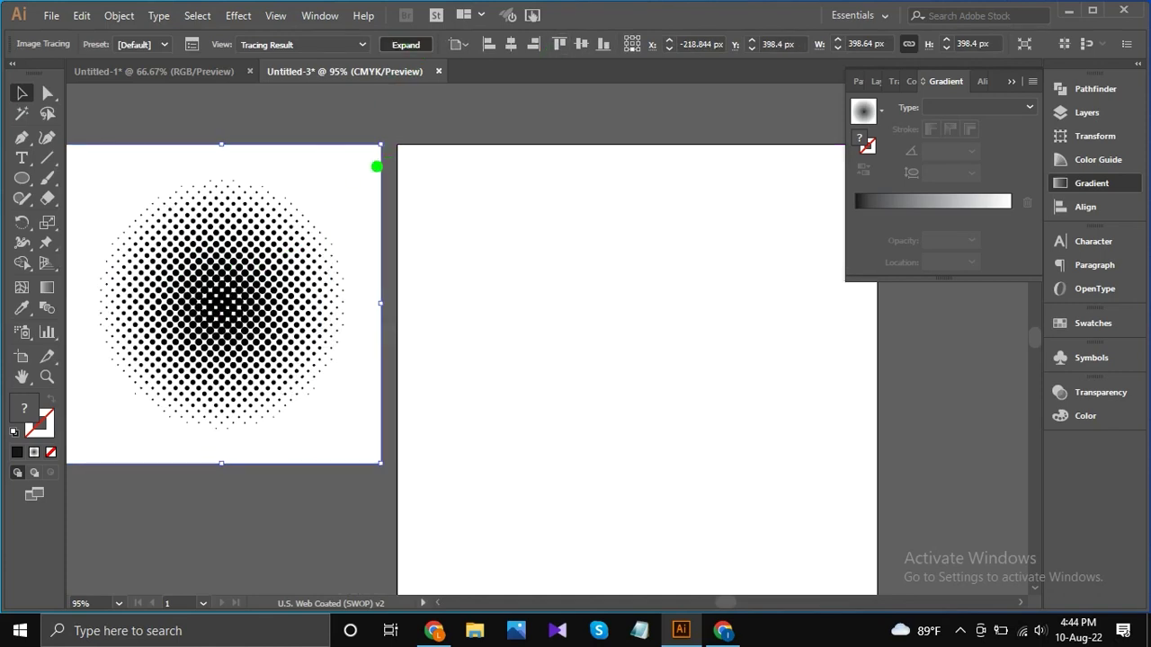
Expand and ungroup the traced halftone, and delete the white background shape around its dots.
right_click(323, 183)
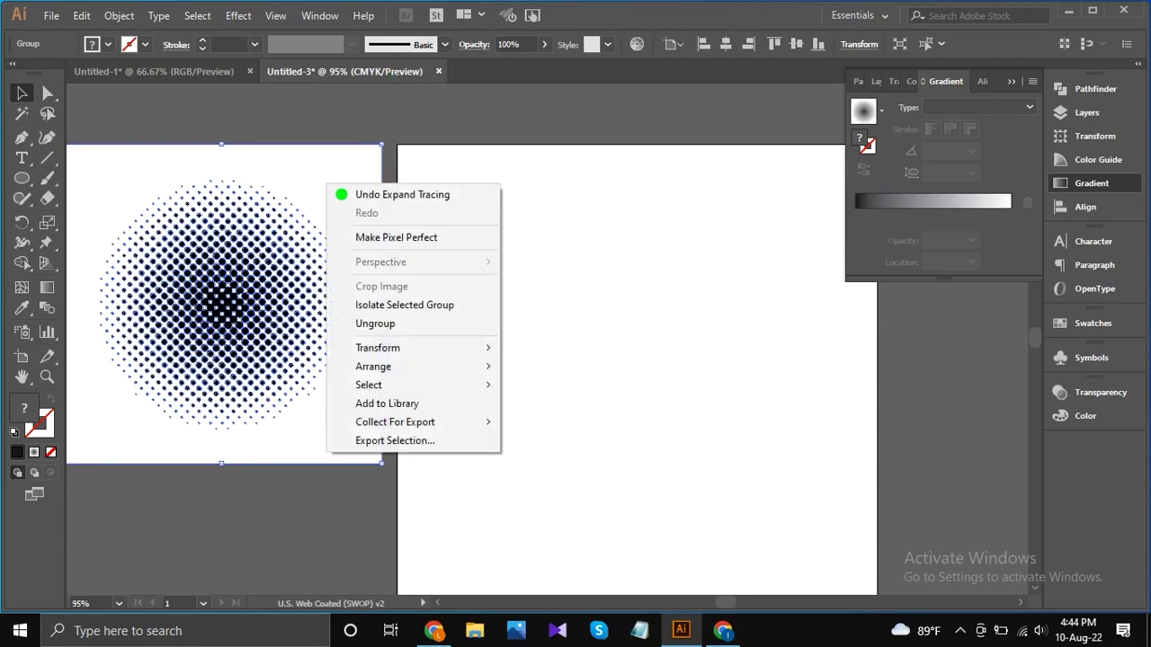
click(359, 392)
click(402, 129)
click(353, 160)
key(Delete)
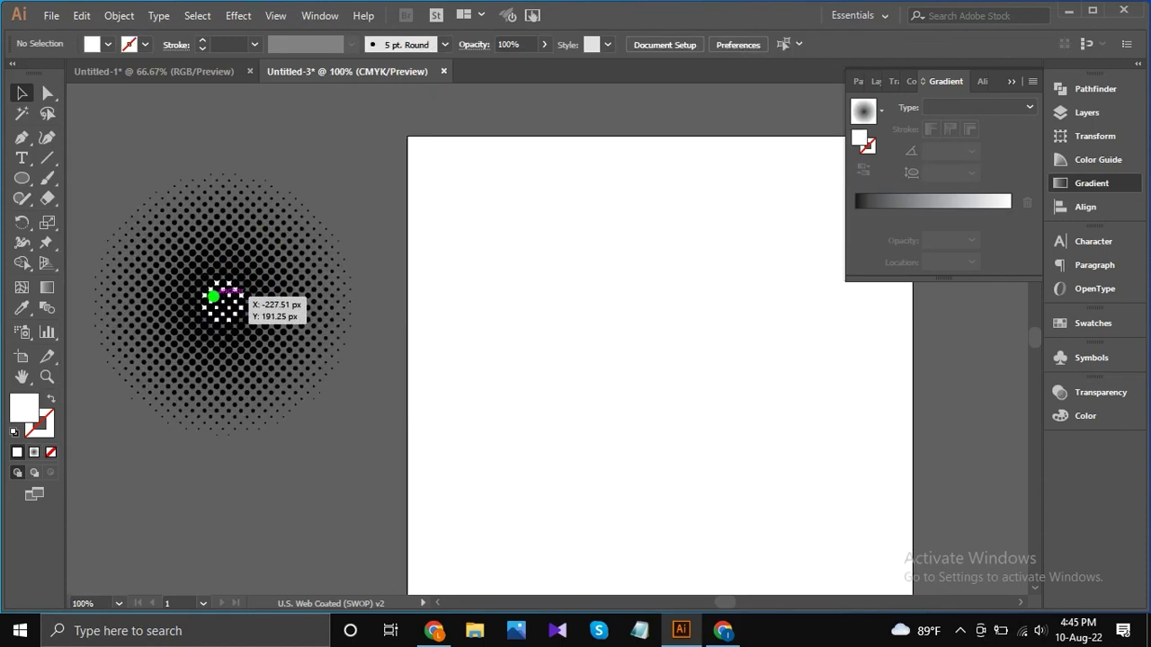
Select all the white shapes in the center of the halftone by their matching fill and delete them.
scroll(216, 296, up, 3)
click(221, 273)
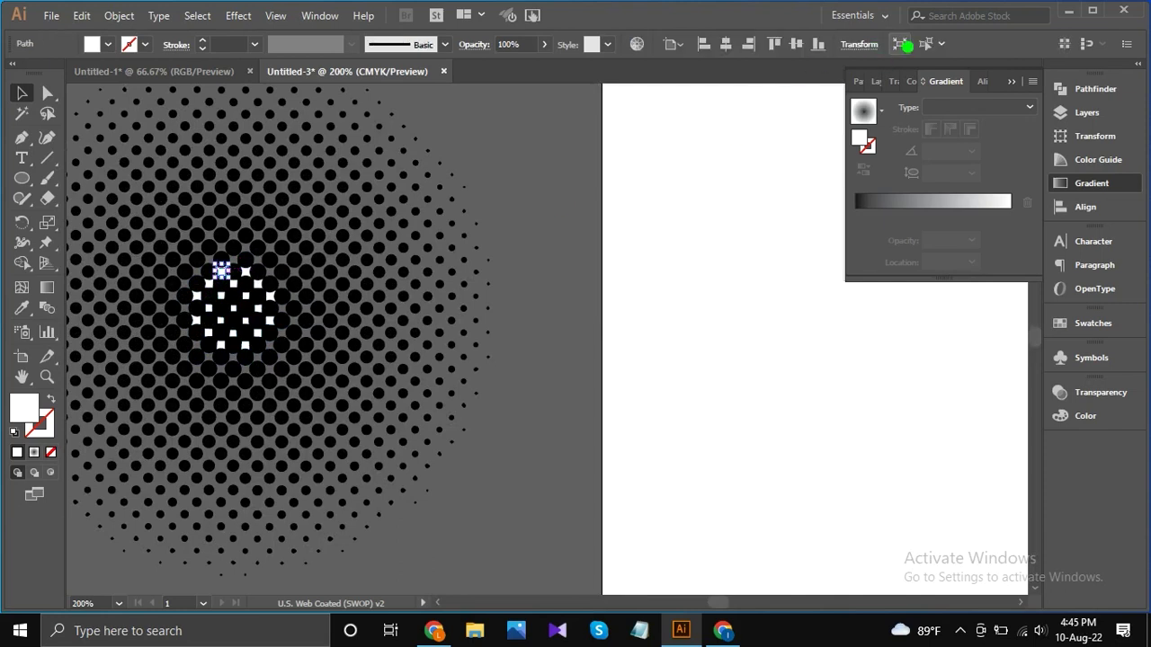
click(925, 45)
key(Delete)
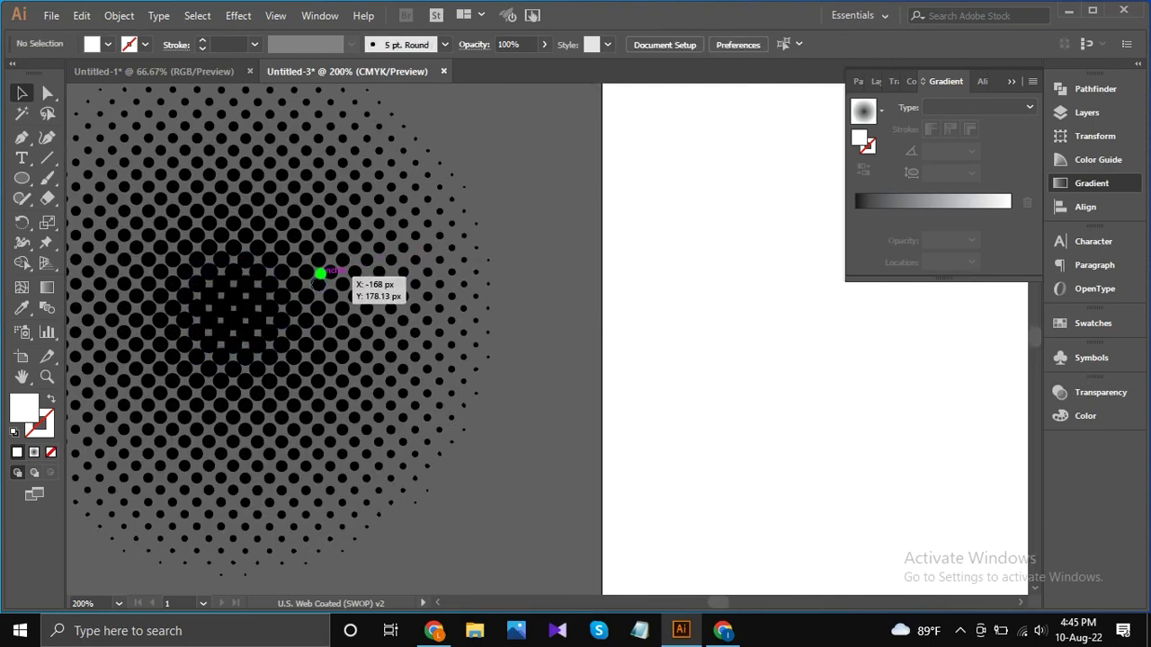
Select all the remaining black halftone dots and group them.
scroll(295, 275, down, 3)
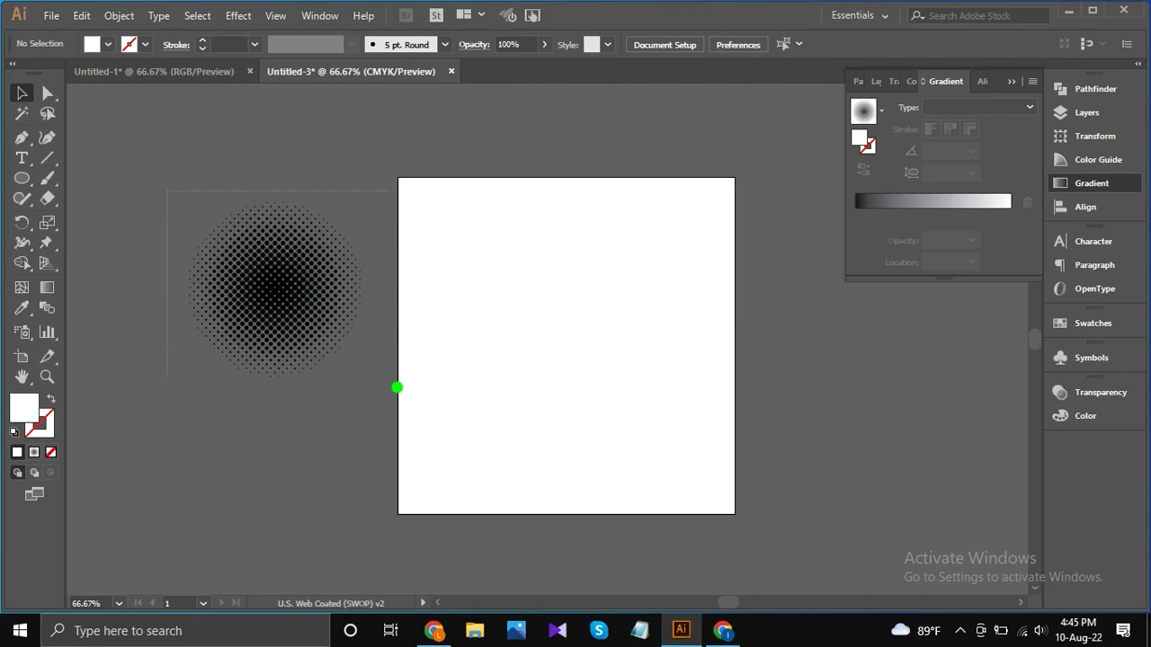
drag(396, 386, 383, 397)
right_click(329, 305)
click(380, 405)
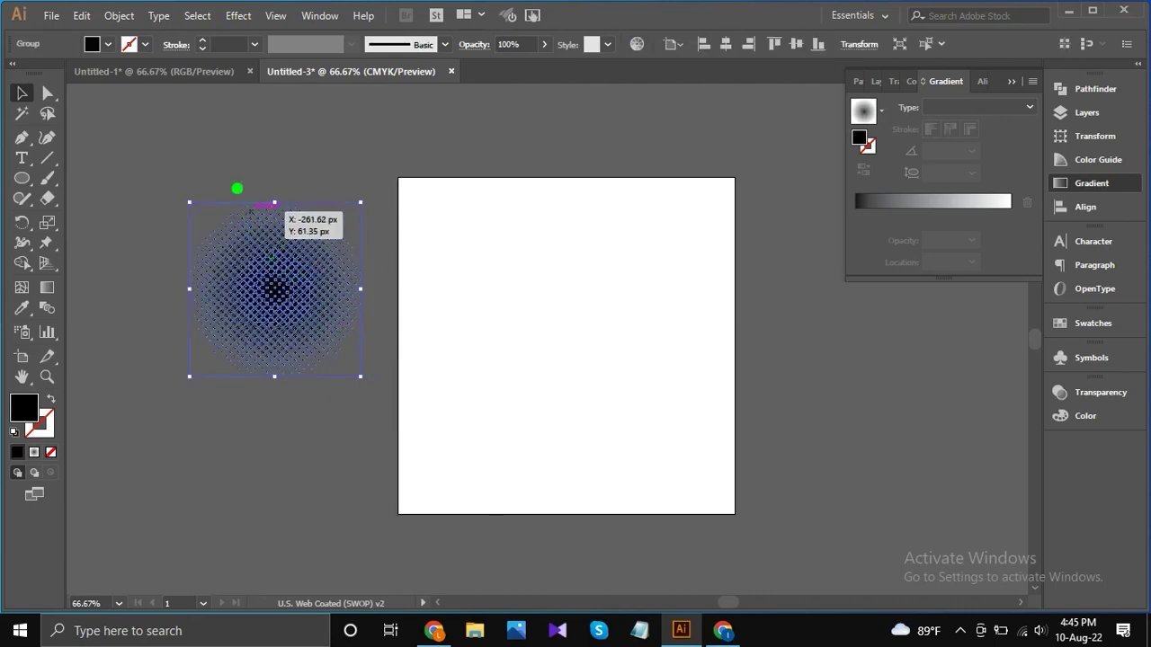
Copy the halftone dot group and paste it into the Untitled-1 document.
click(81, 16)
click(141, 95)
click(117, 72)
click(81, 16)
click(168, 134)
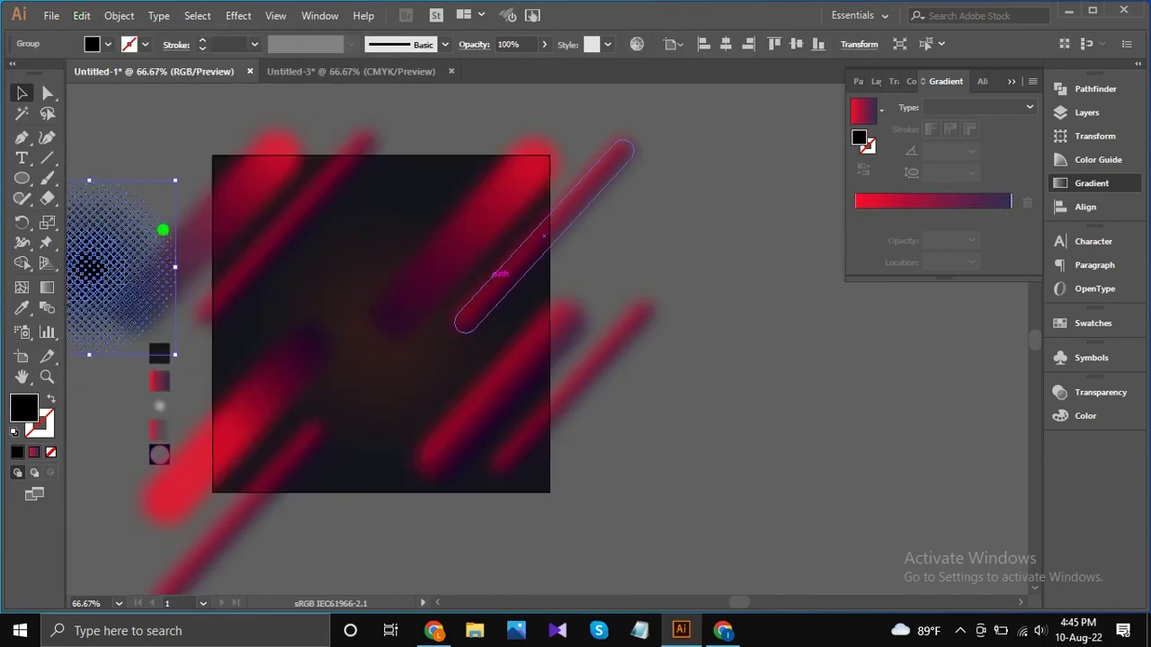
Place the halftone group over the bars in the artboard's upper-right corner and enlarge it slightly.
drag(100, 254, 472, 223)
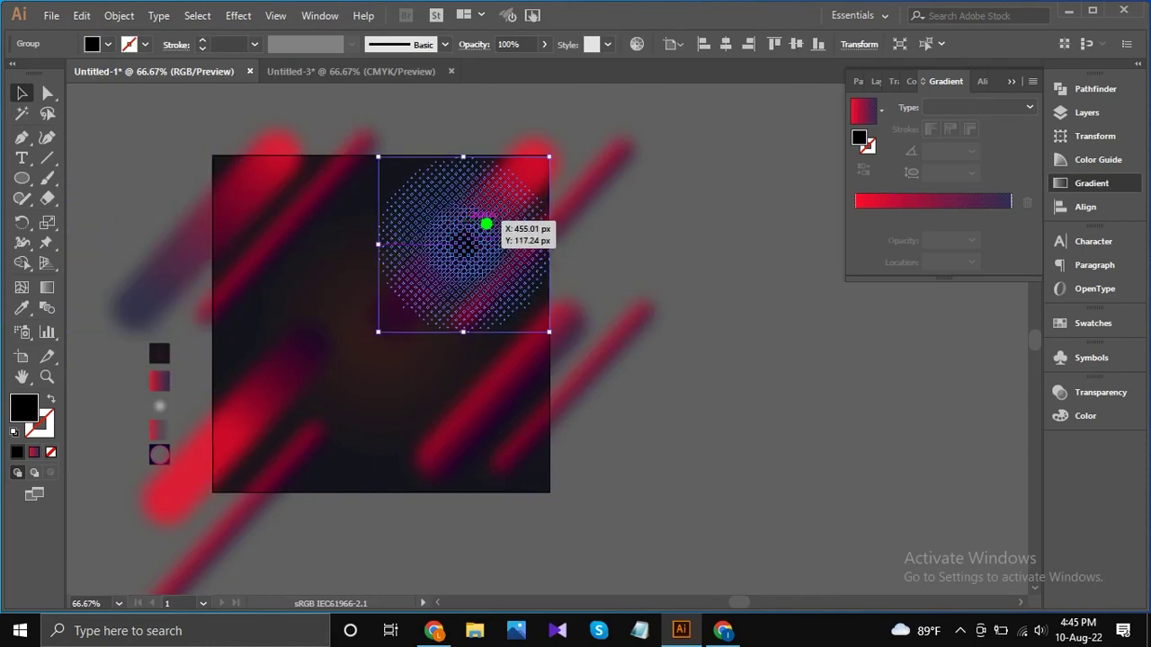
scroll(496, 261, up, 1)
mouse_move(575, 370)
mouse_down()
mouse_move(598, 388)
mouse_move(560, 362)
mouse_up()
scroll(560, 362, down, 1)
click(713, 251)
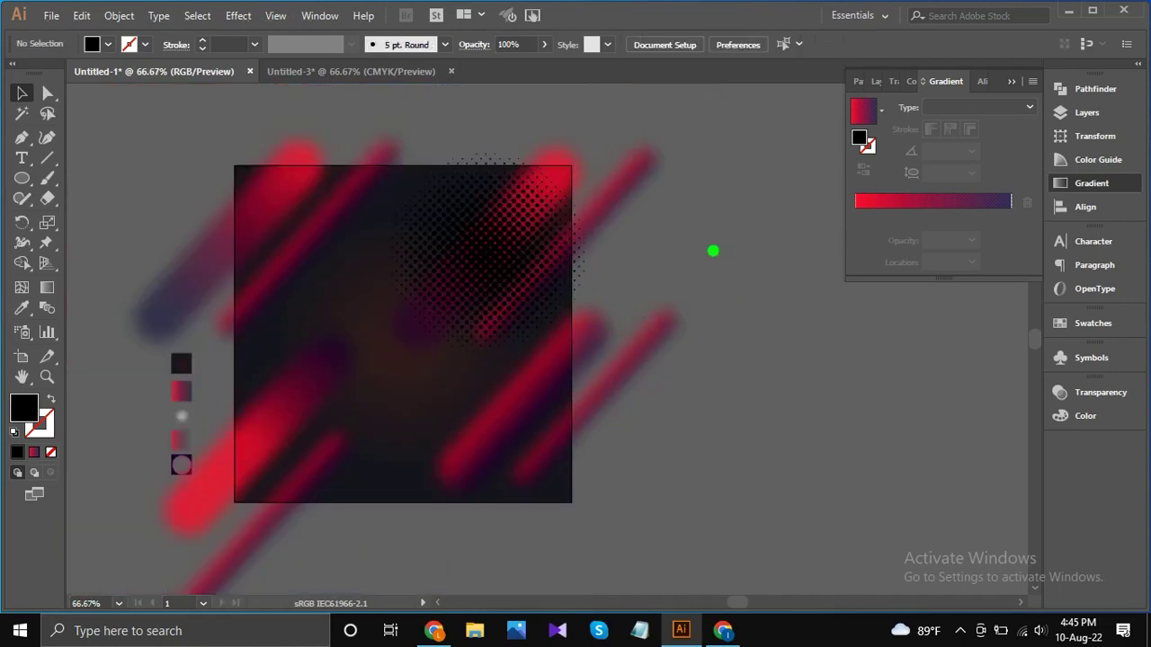
Recolor the halftone dots with the red of the Brights color group at 9% saturation, saving the change to the swatch group.
drag(623, 223, 545, 121)
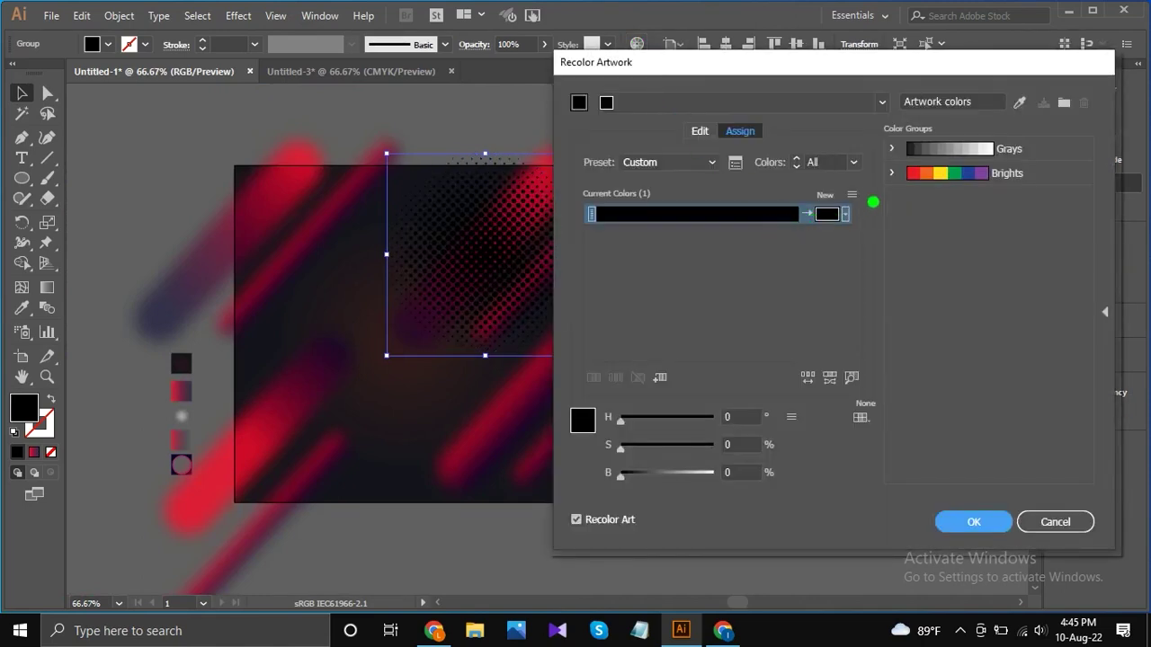
click(921, 174)
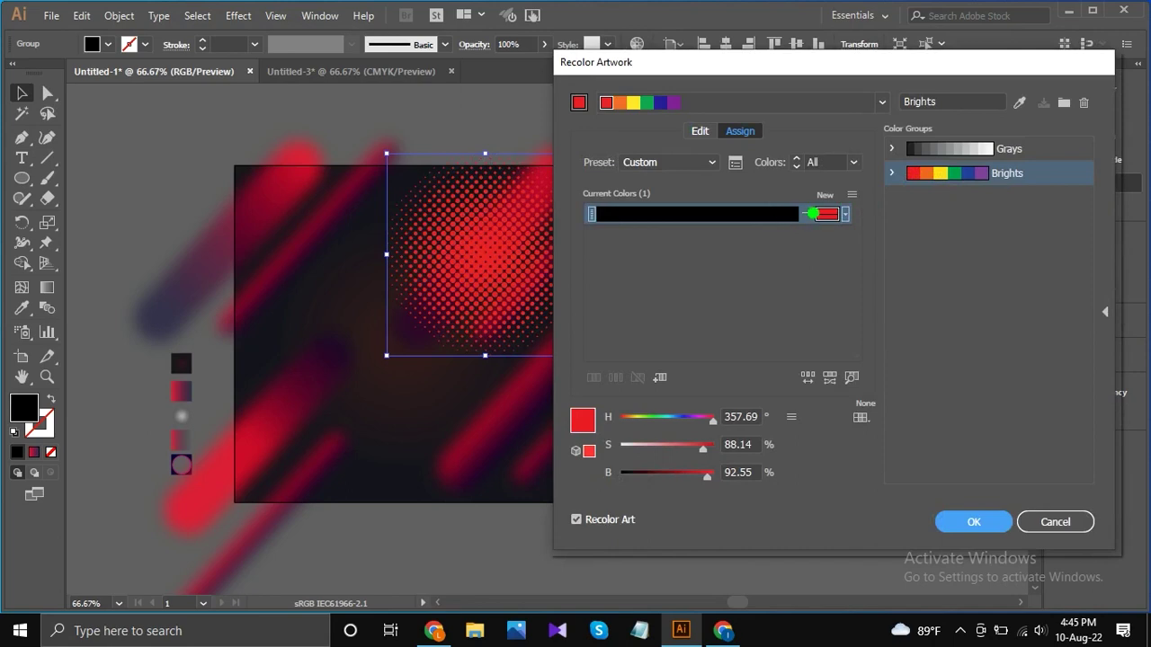
drag(692, 447, 628, 444)
click(976, 523)
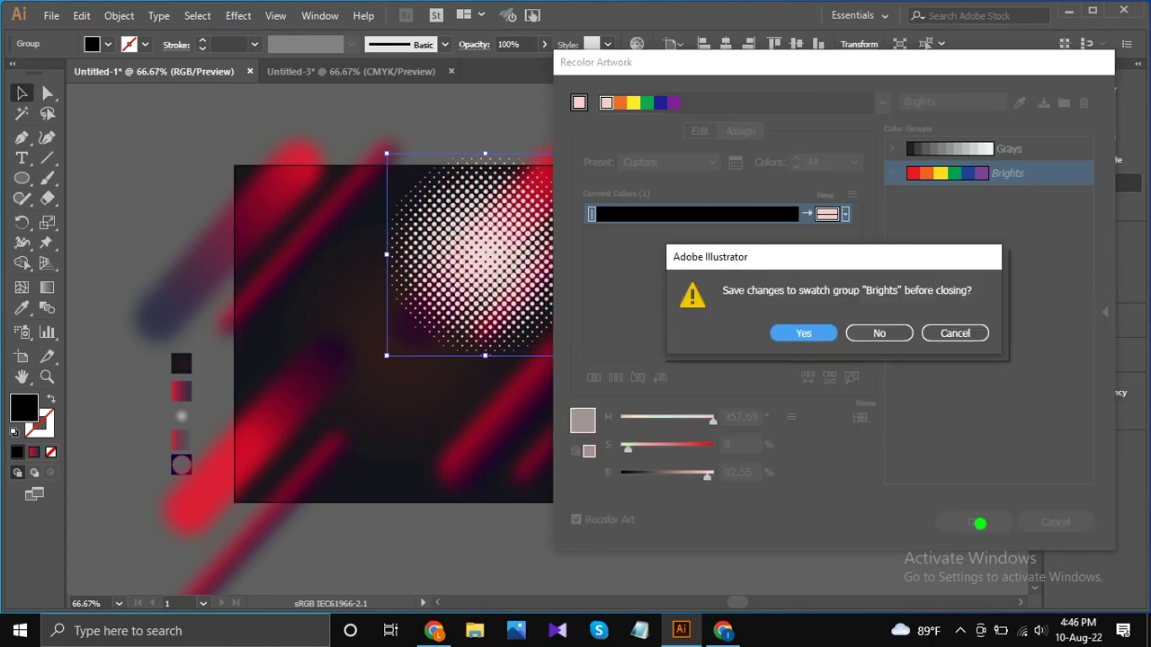
click(809, 331)
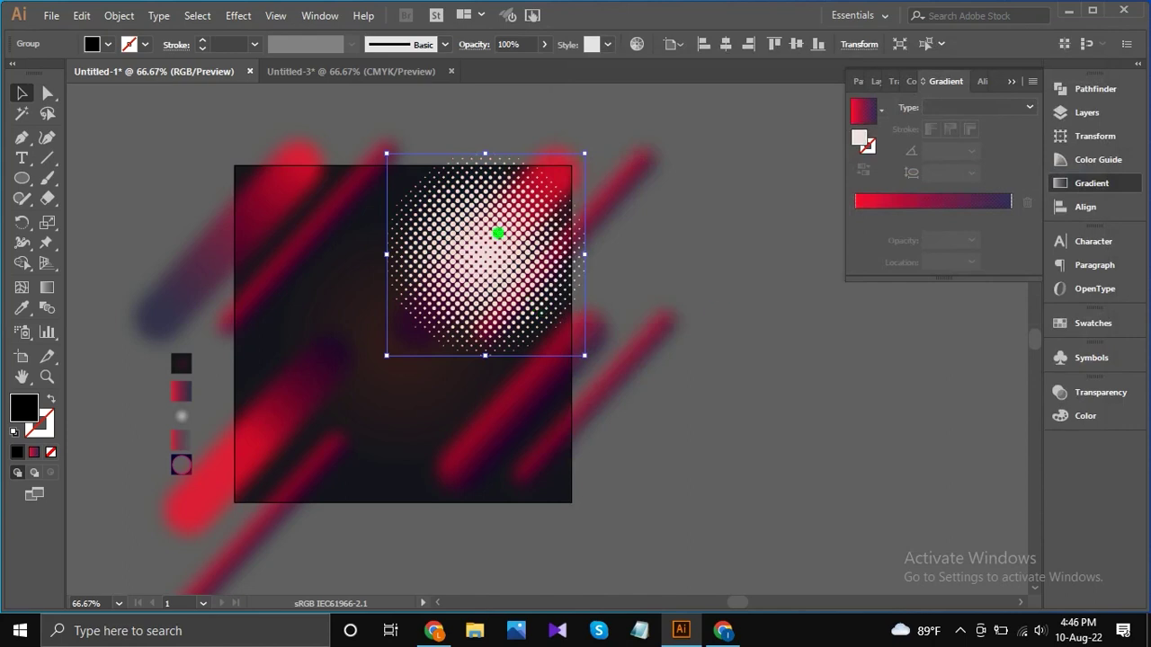
Try the Color Dodge blend mode on the halftone group, and set it to Overlay instead.
click(1095, 392)
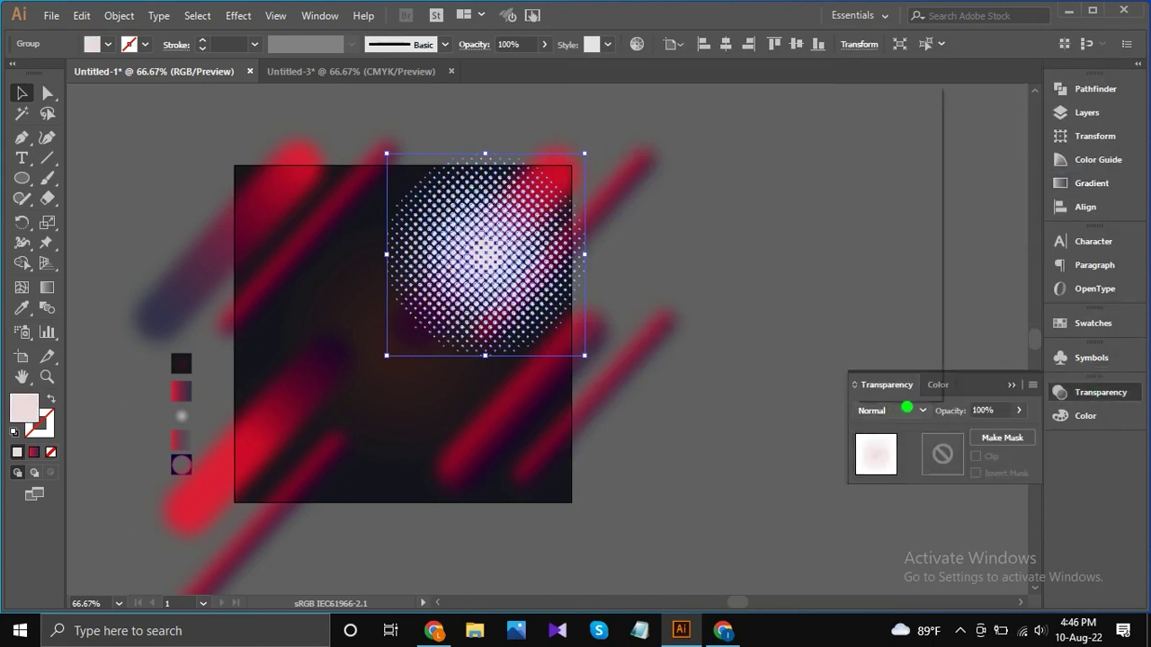
click(899, 410)
click(908, 213)
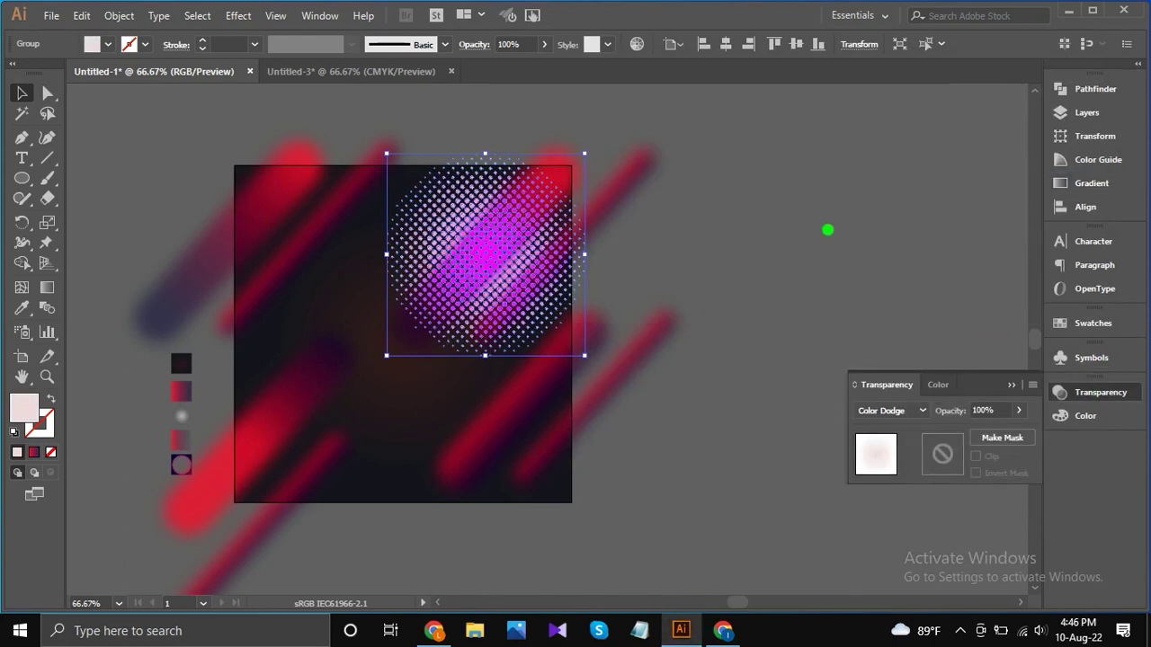
click(916, 410)
click(906, 236)
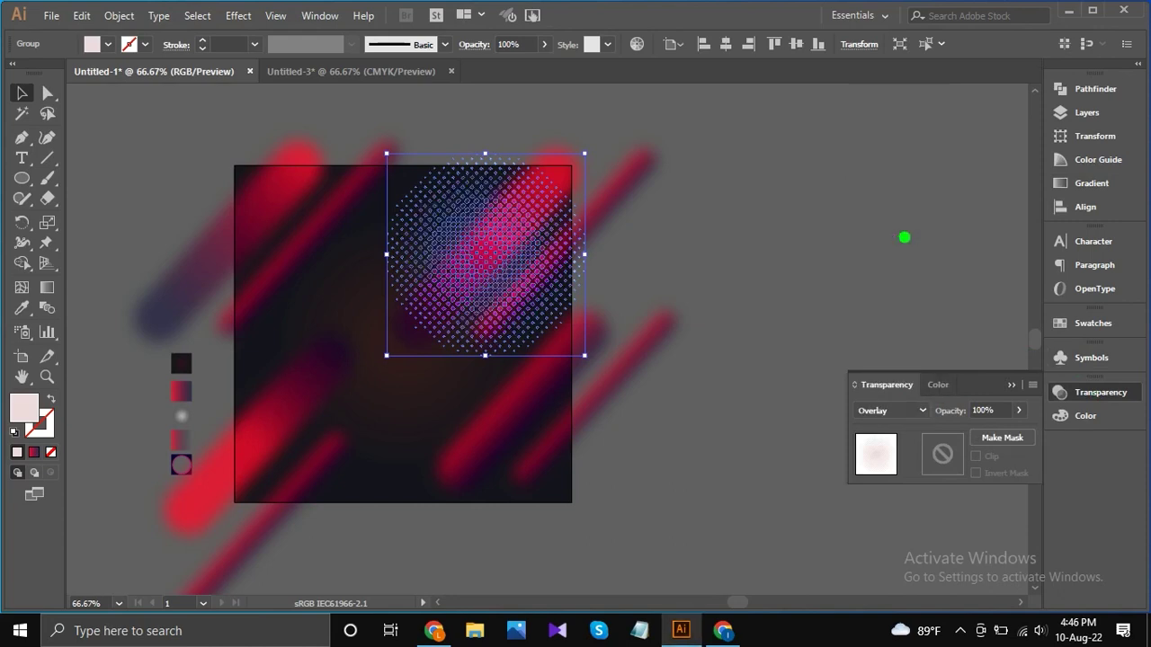
click(803, 245)
Shrink the halftone group slightly and fit it closer into the artboard's upper-right corner.
scroll(507, 218, up, 2)
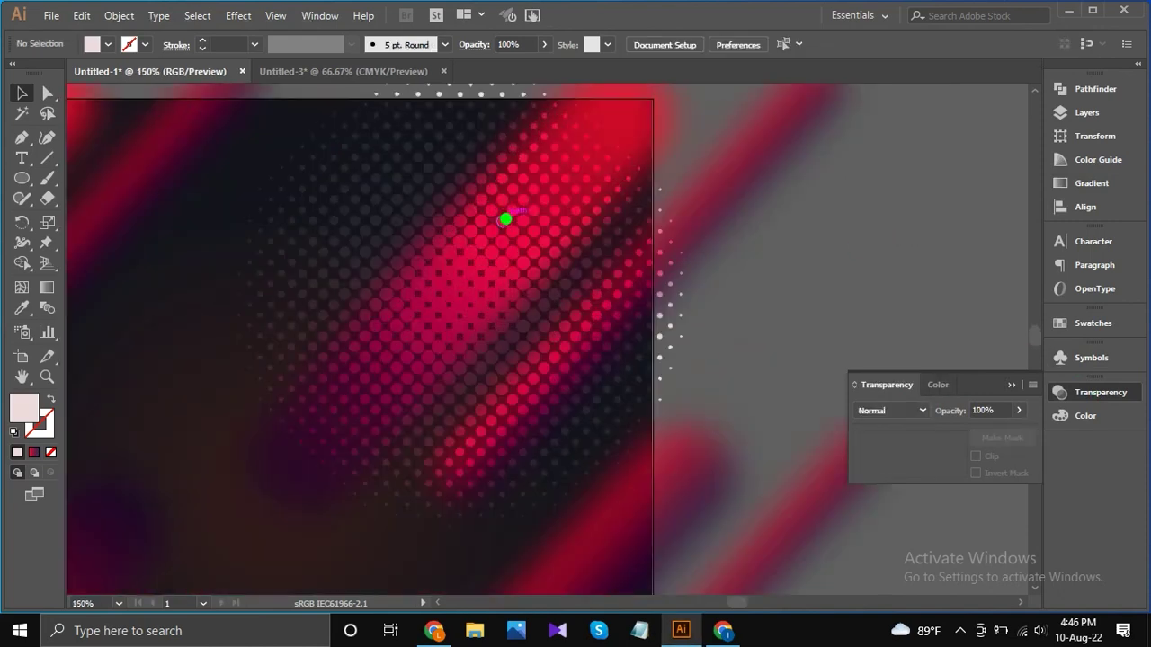
click(672, 355)
mouse_move(682, 529)
mouse_down()
mouse_move(668, 519)
mouse_move(693, 529)
mouse_up()
scroll(665, 323, down, 1)
drag(586, 428, 689, 341)
drag(678, 388, 663, 376)
click(748, 225)
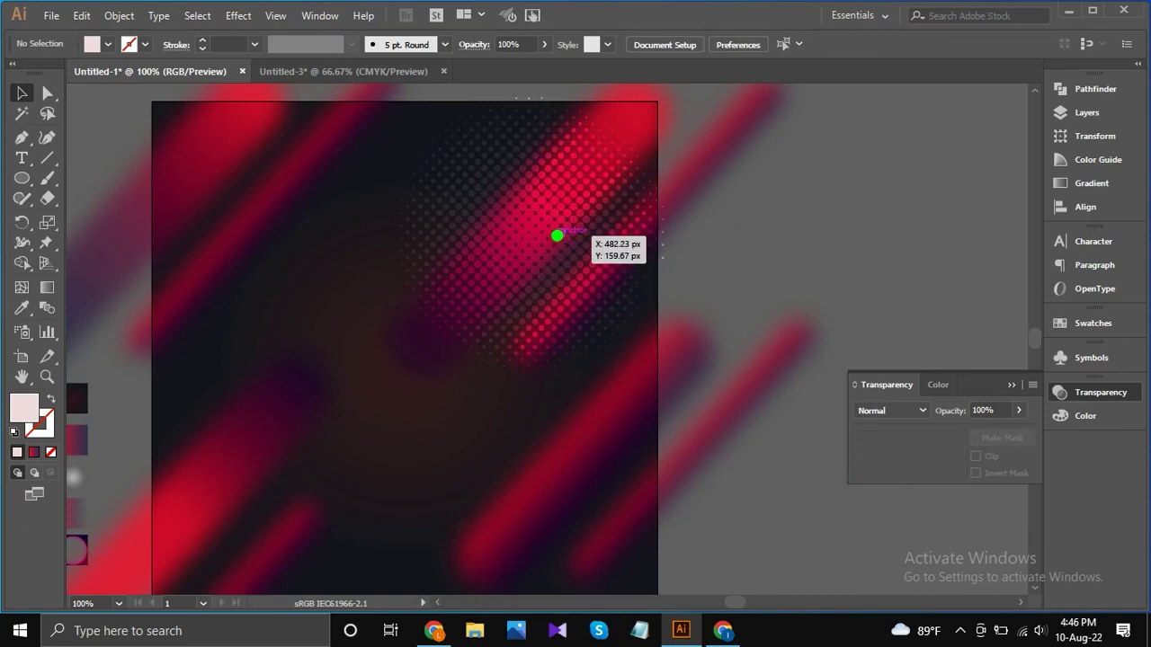
Duplicate the halftone group over the lower-left bars, and add a smaller copy over the upper-left bars.
click(557, 235)
scroll(557, 233, down, 1)
drag(557, 234, 400, 242)
click(812, 249)
drag(444, 308, 429, 297)
drag(371, 228, 347, 206)
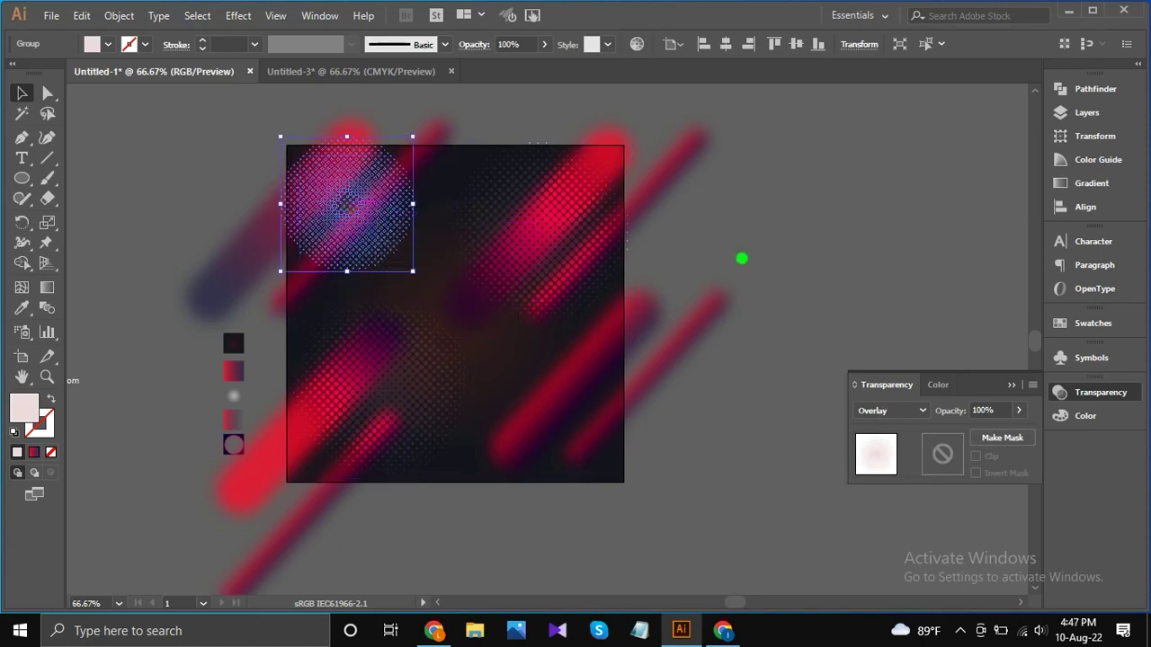
click(741, 257)
Duplicate the halftone group over the lower-right bars and resize it to extend slightly past the artboard's corner edges.
click(542, 230)
drag(545, 230, 559, 418)
drag(641, 334, 614, 361)
drag(558, 440, 560, 432)
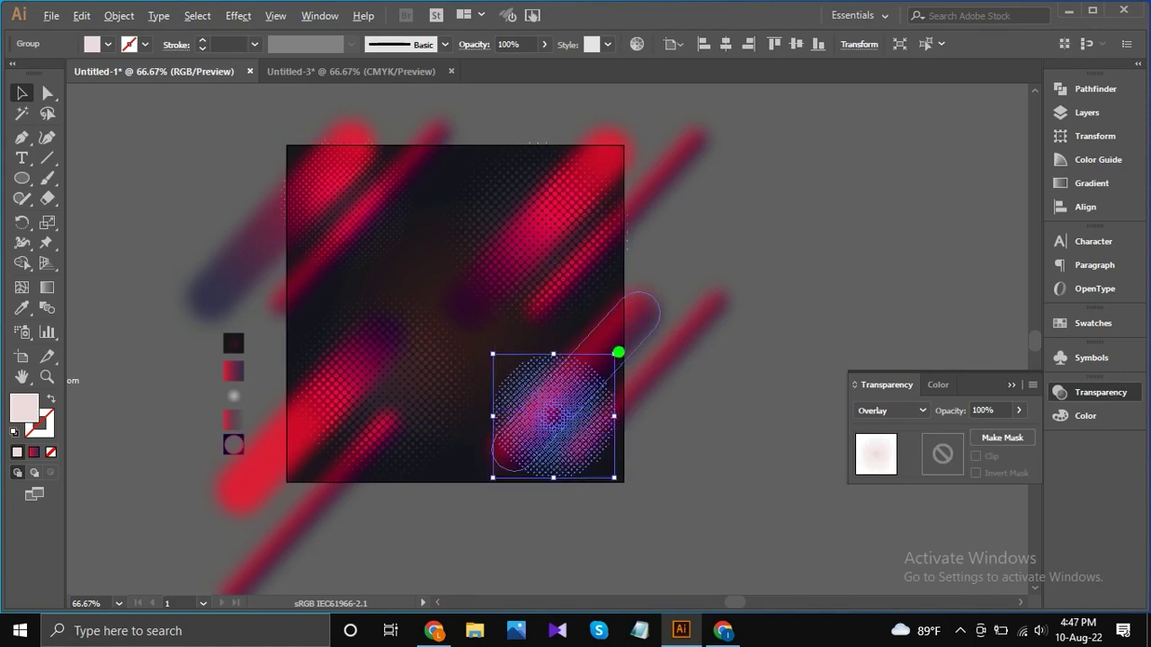
drag(618, 353, 650, 336)
click(663, 452)
mouse_move(546, 423)
mouse_down()
mouse_move(554, 434)
mouse_move(545, 432)
mouse_up()
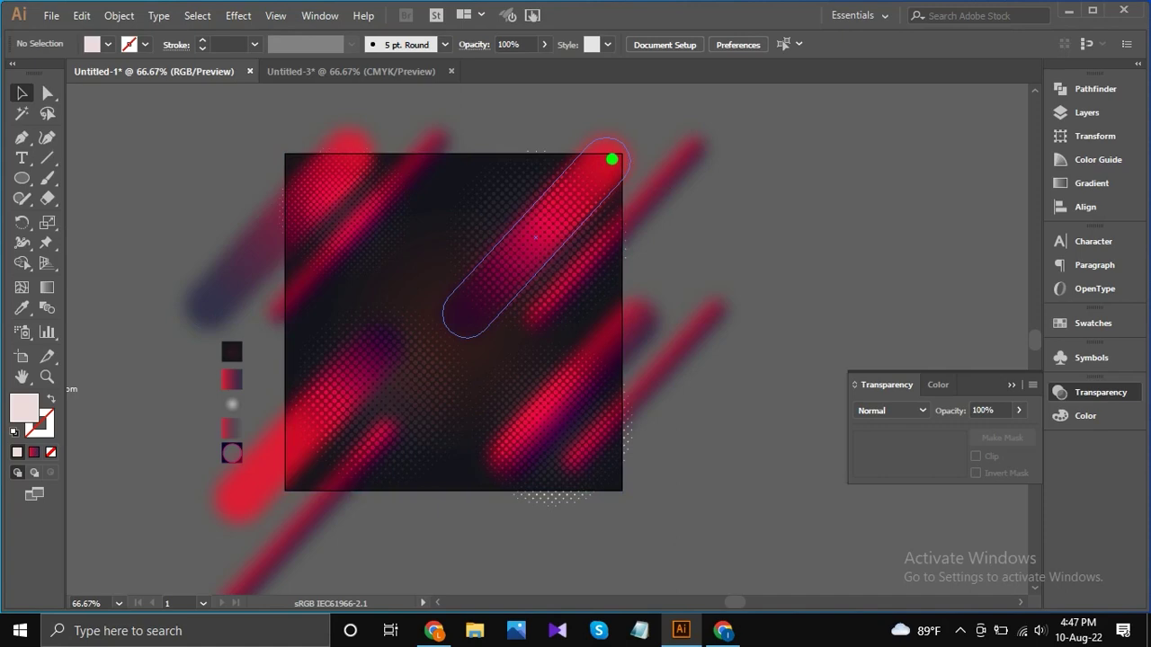
Enlarge the pair of upper-right bars slightly and shift them a little toward the artboard's centre.
drag(675, 171, 723, 141)
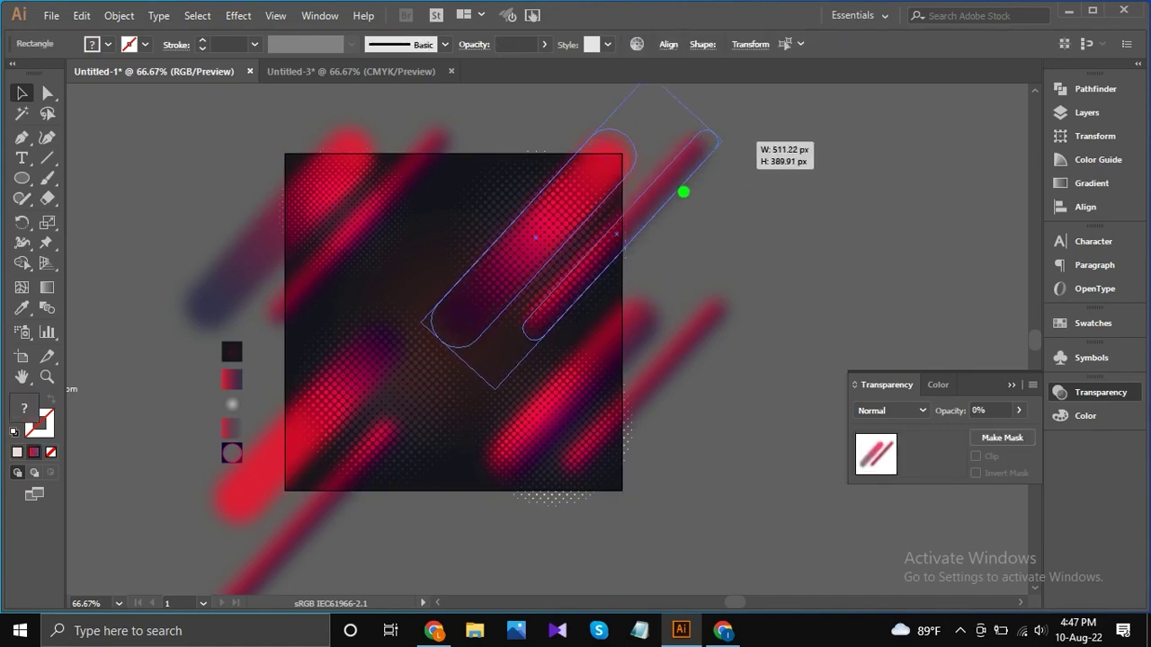
drag(683, 192, 689, 181)
drag(668, 182, 661, 178)
click(704, 205)
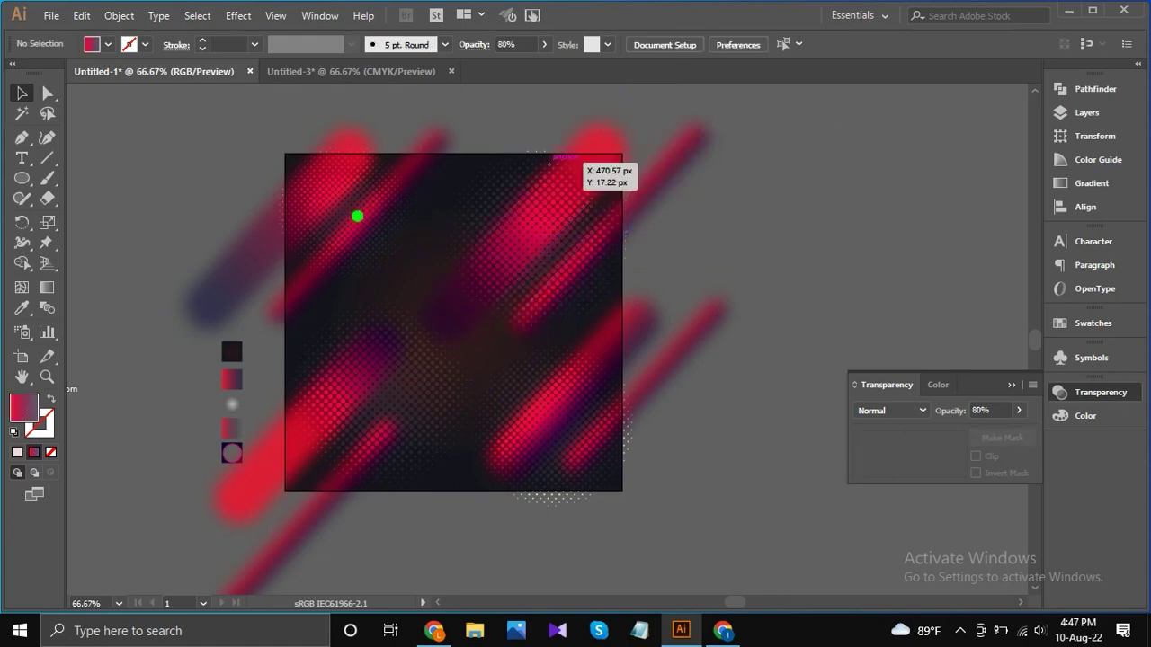
Draw a circle about 413 px in diameter over the artboard's middle with the Ellipse tool, and move it up slightly.
drag(22, 177, 91, 221)
drag(444, 320, 561, 431)
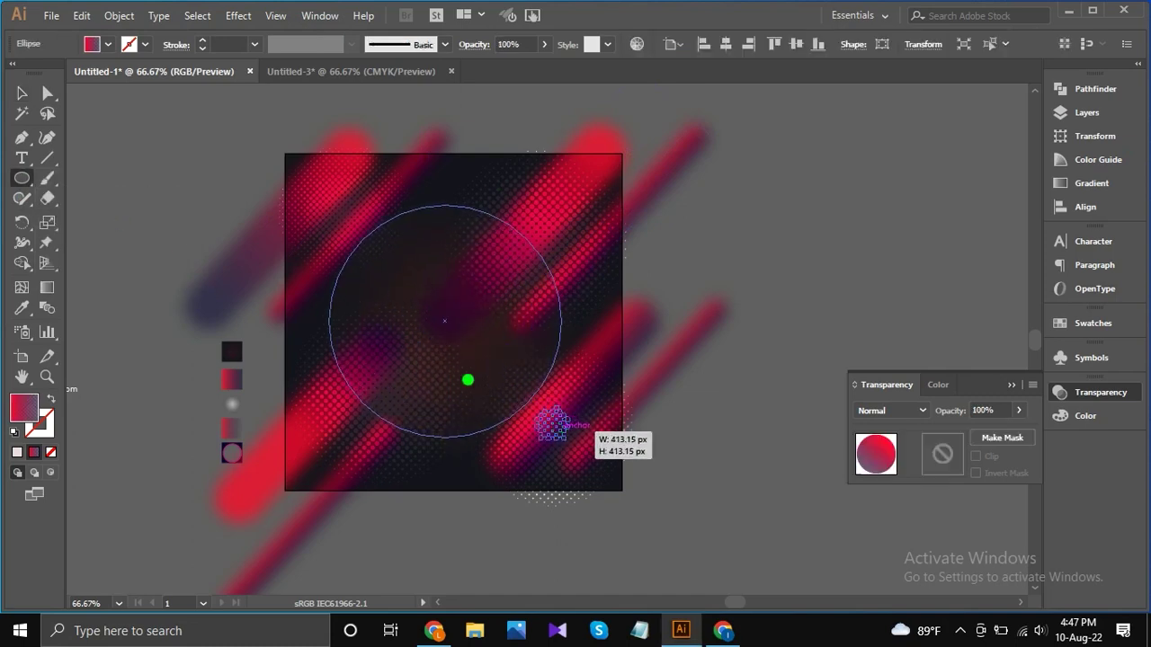
click(22, 93)
drag(451, 344, 450, 312)
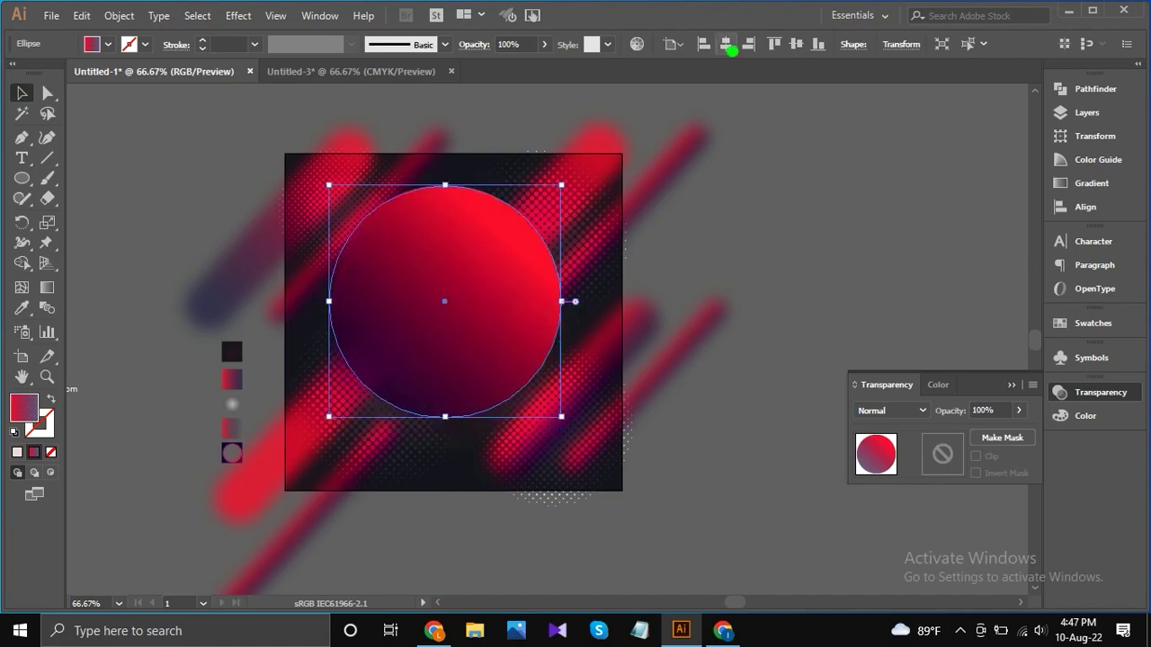
Align the circle to the artboard's horizontal and vertical centre, and shift it slightly upward.
click(681, 44)
click(710, 98)
click(725, 44)
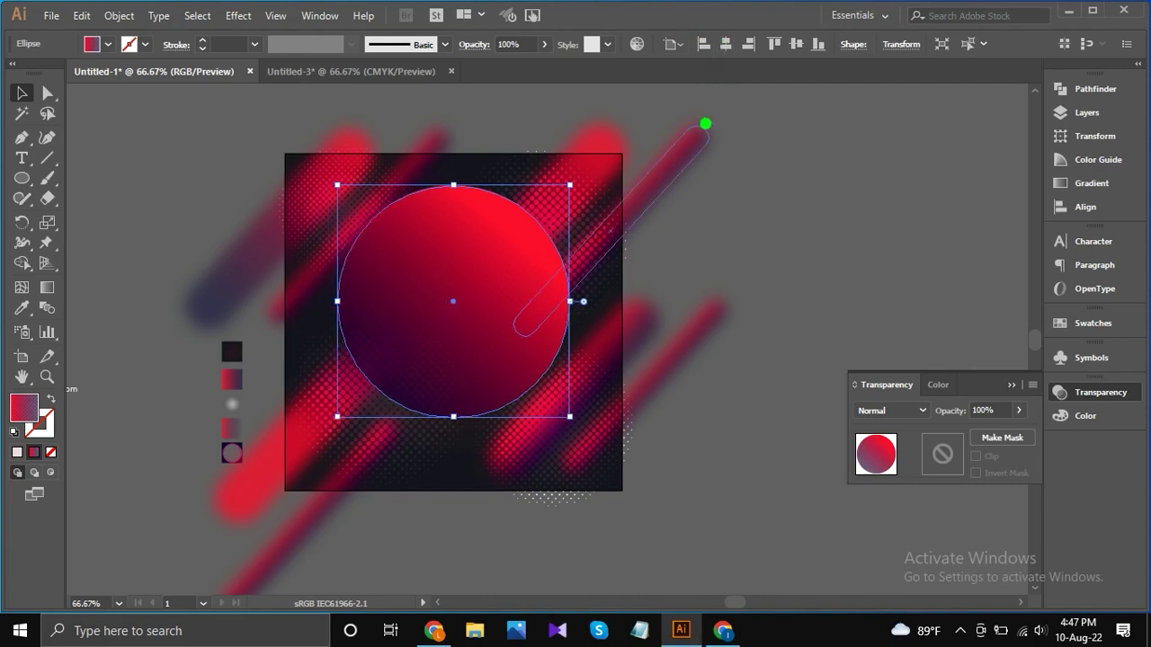
click(795, 44)
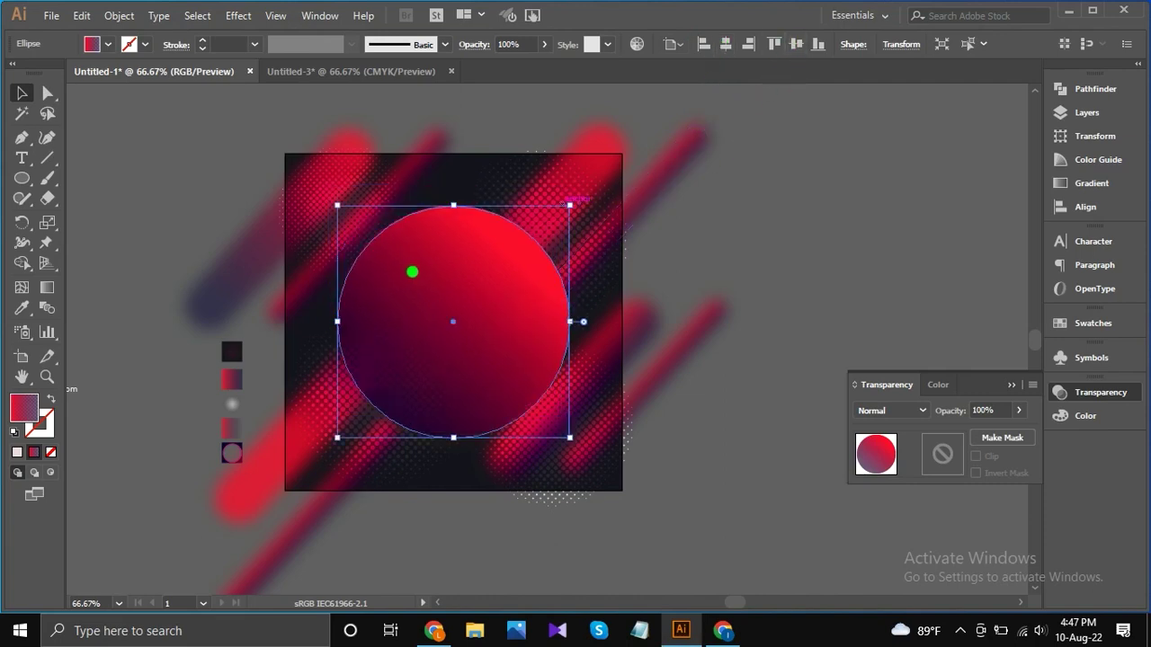
drag(466, 315, 527, 290)
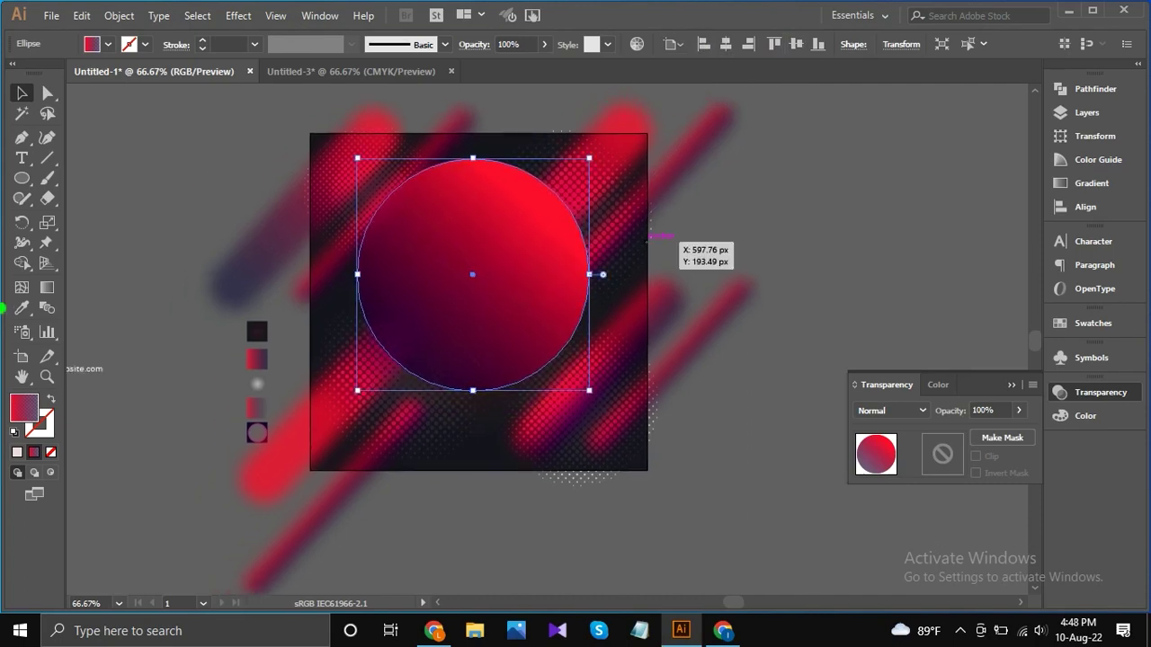
Apply the ring gradient to the large circle by sampling the circle swatch beside the artboard with the Eyedropper.
click(21, 309)
click(256, 432)
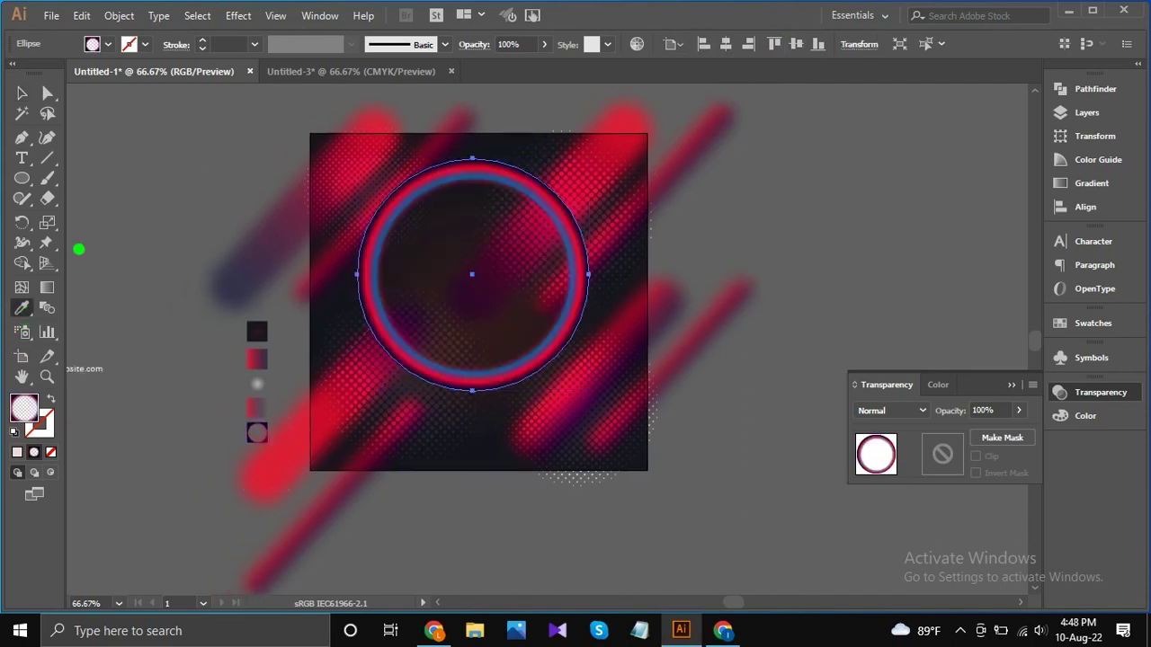
click(22, 93)
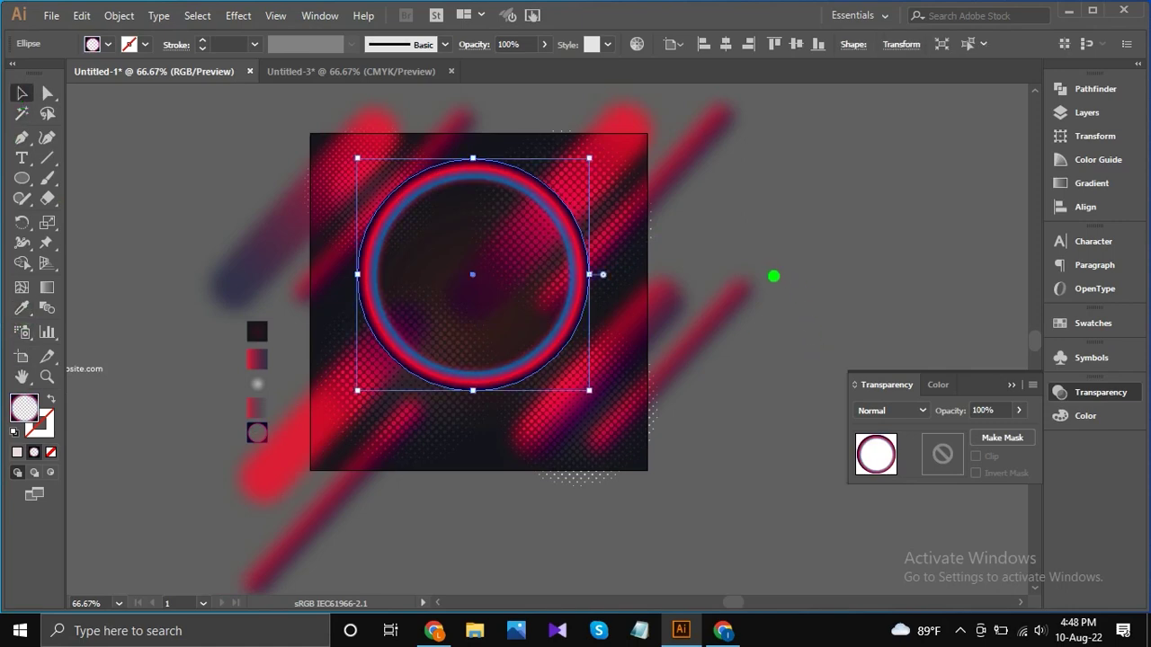
scroll(585, 272, up, 1)
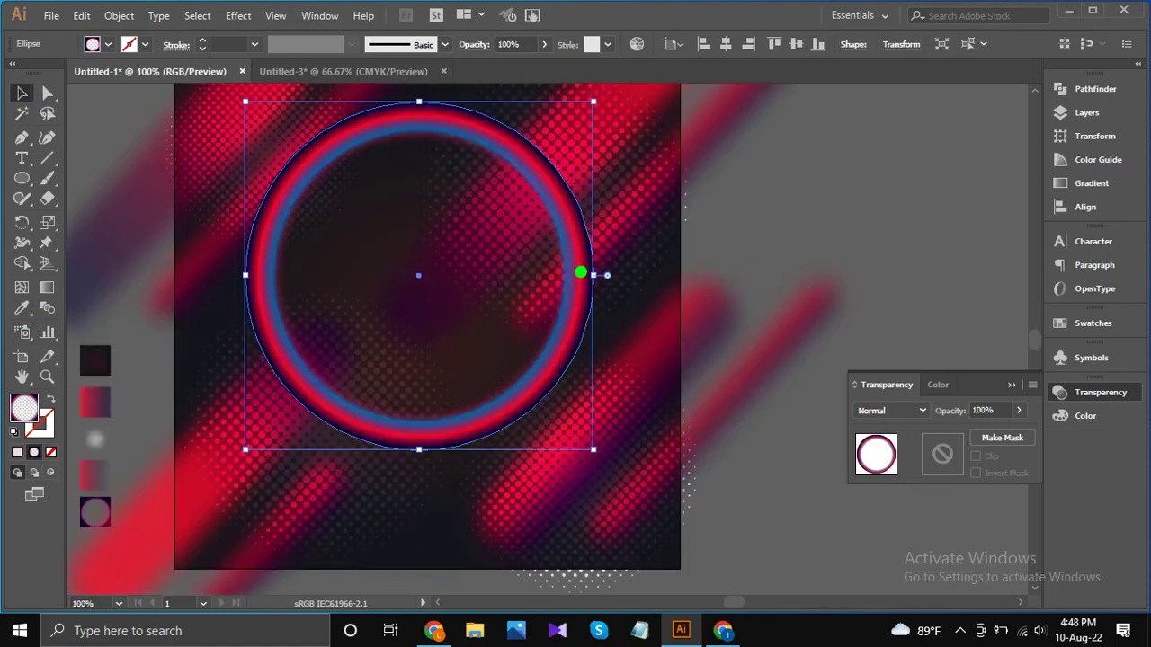
Fit the circle's radial gradient to its edge and move the blue and red colour stops slightly to widen the glowing ring.
click(1091, 183)
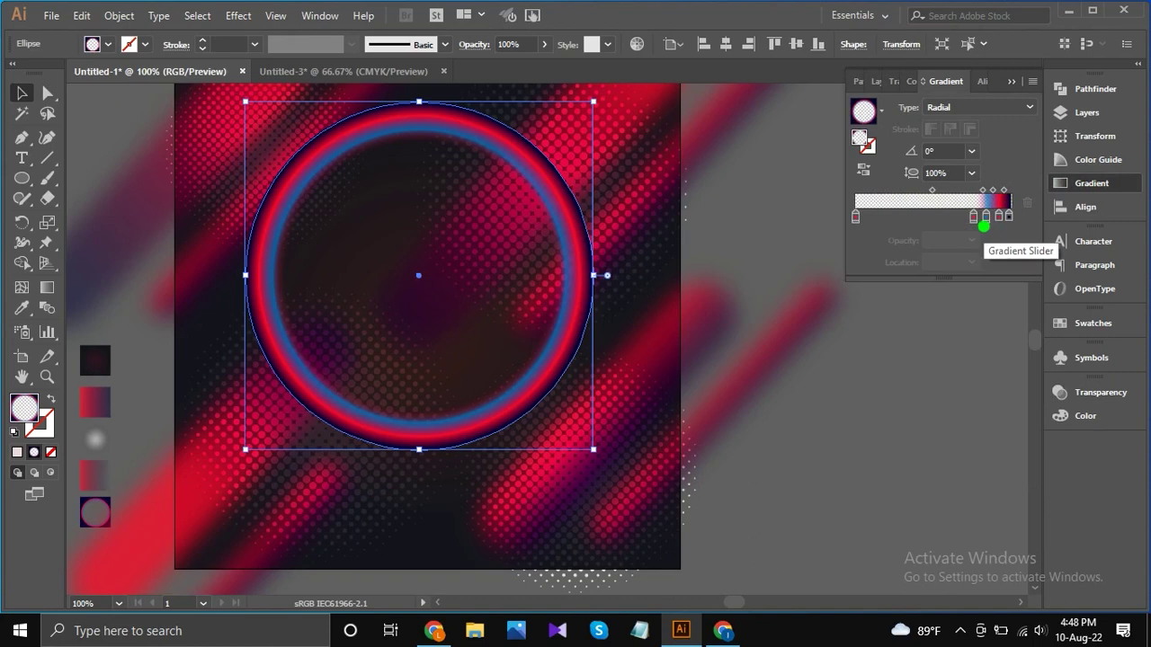
click(43, 288)
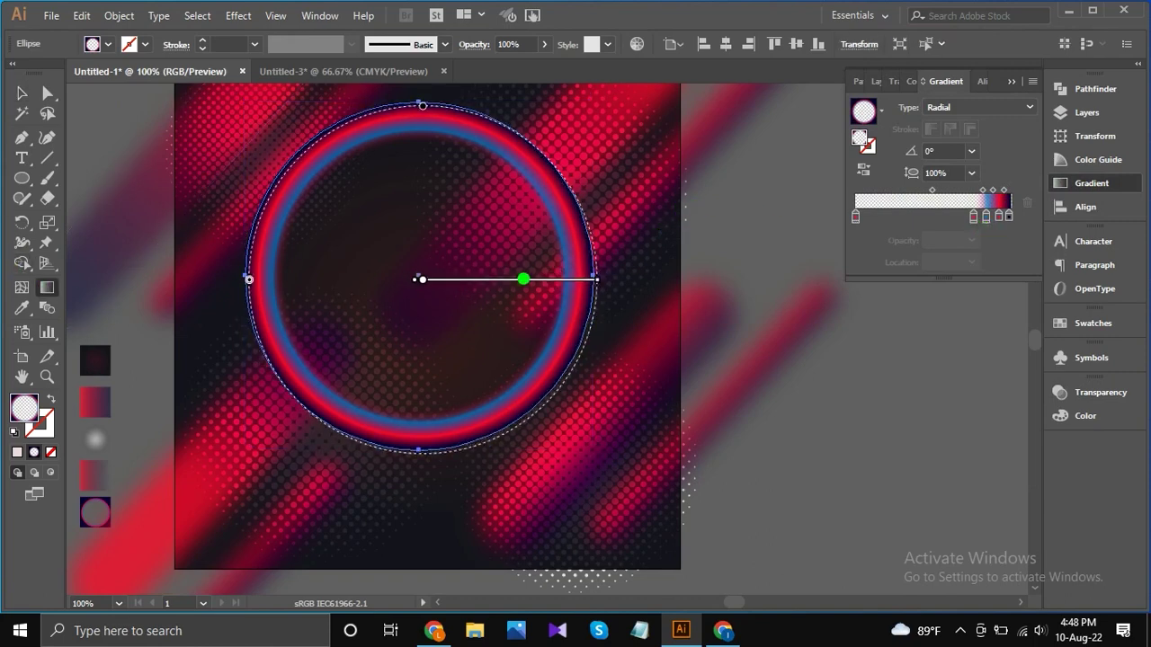
drag(593, 278, 590, 276)
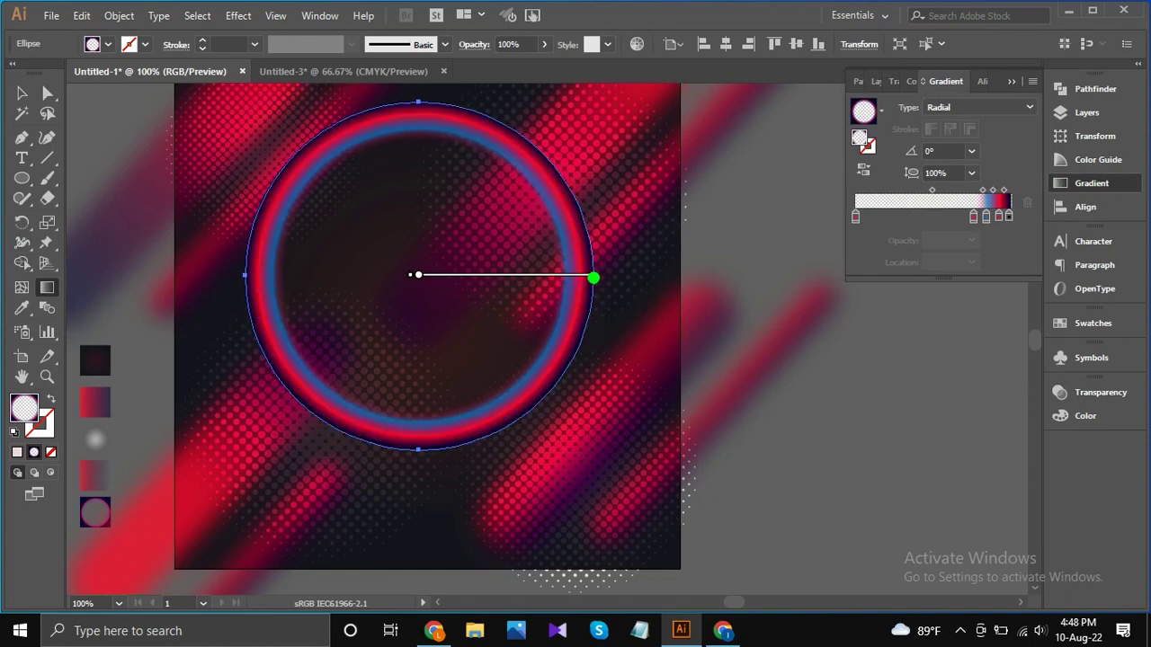
scroll(562, 277, up, 1)
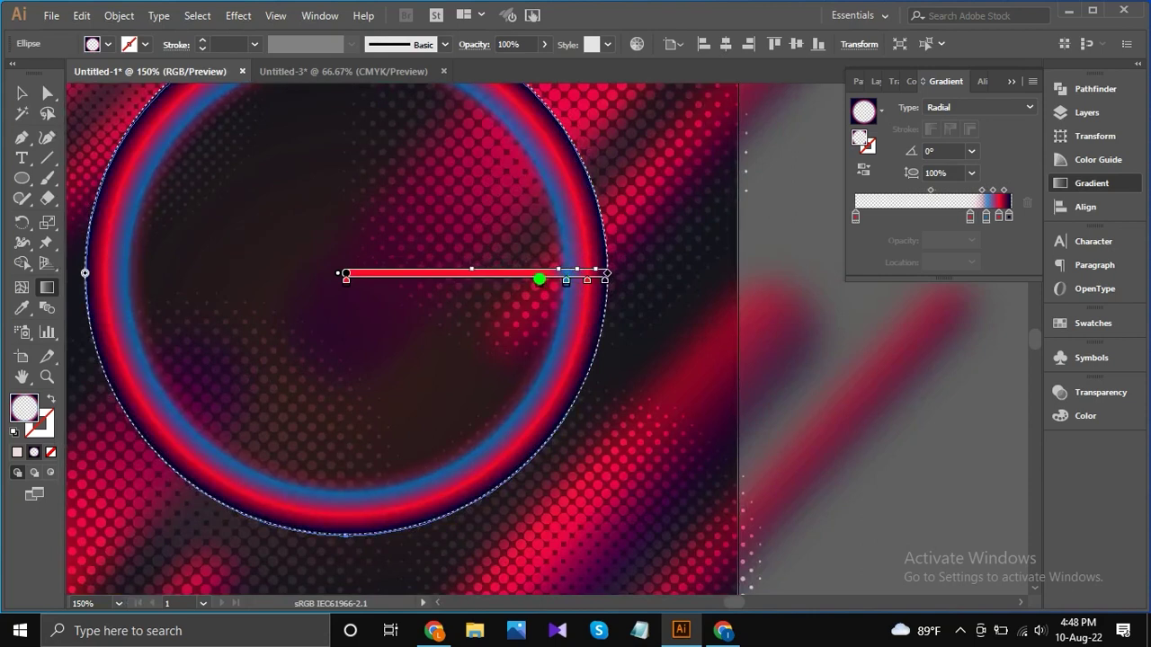
drag(567, 280, 582, 283)
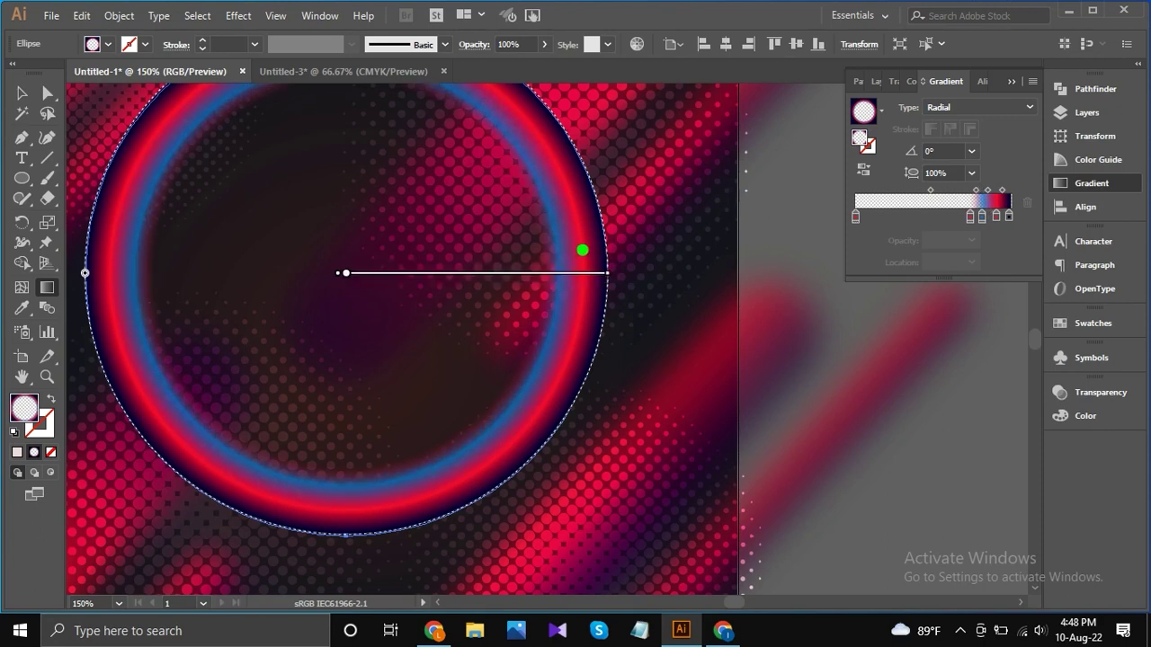
scroll(548, 240, down, 2)
key(v)
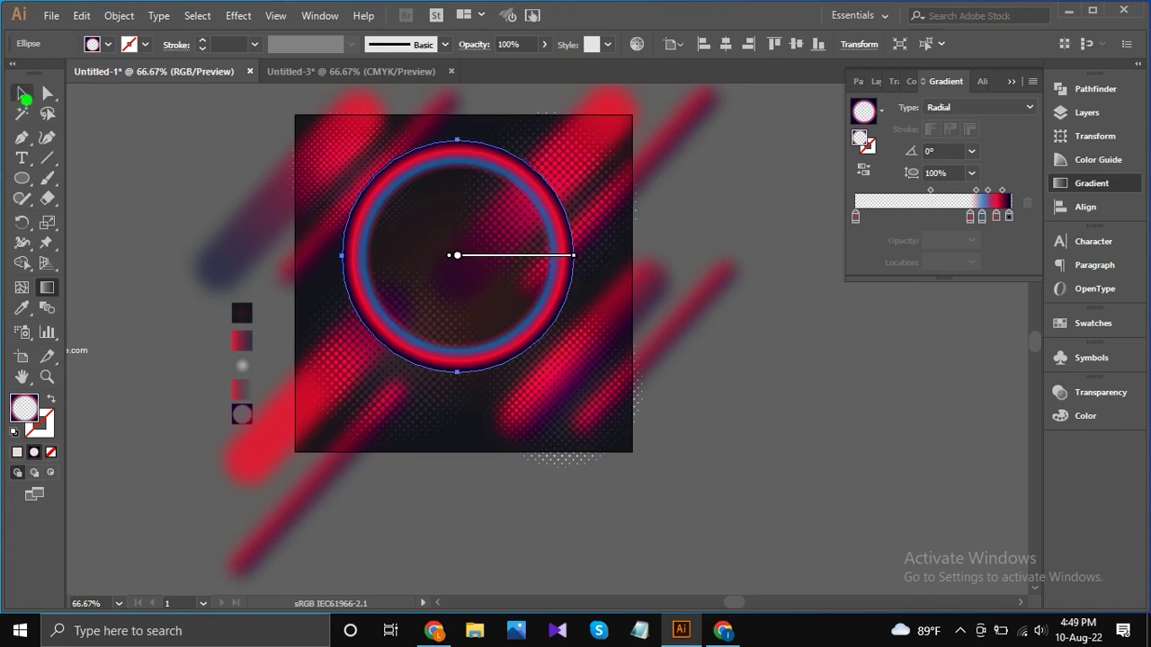
click(188, 181)
drag(614, 248, 542, 275)
scroll(483, 271, up, 1)
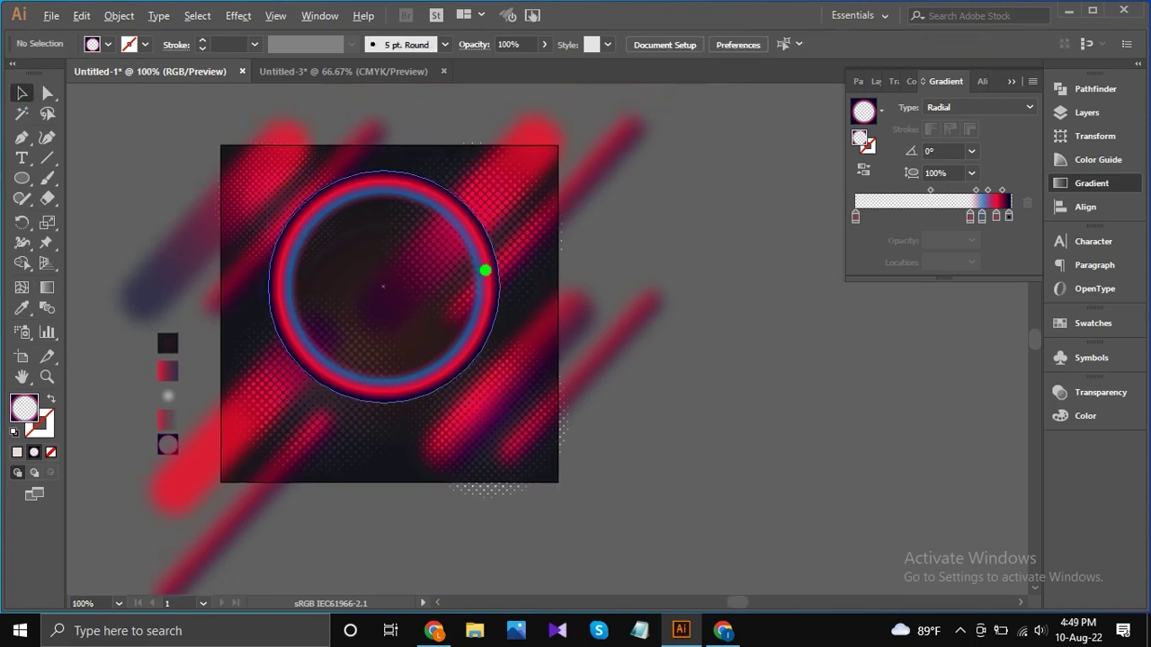
scroll(515, 257, down, 1)
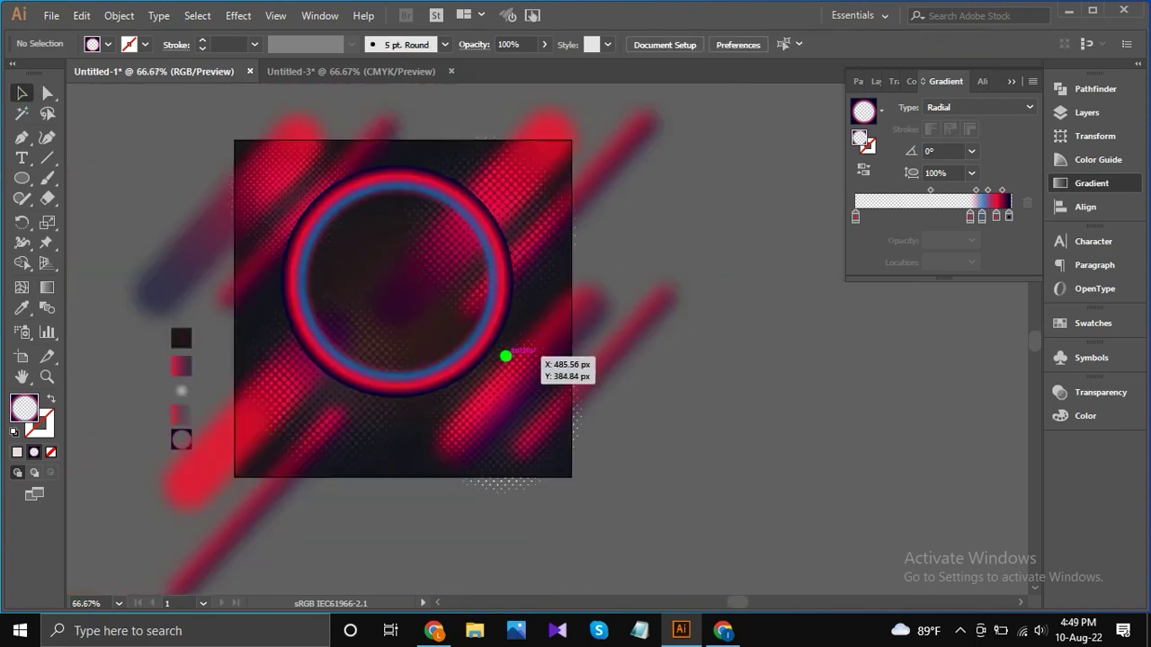
Enlarge the ring slightly around its centre and shift it to the artboard's horizontal centre.
drag(475, 340, 513, 343)
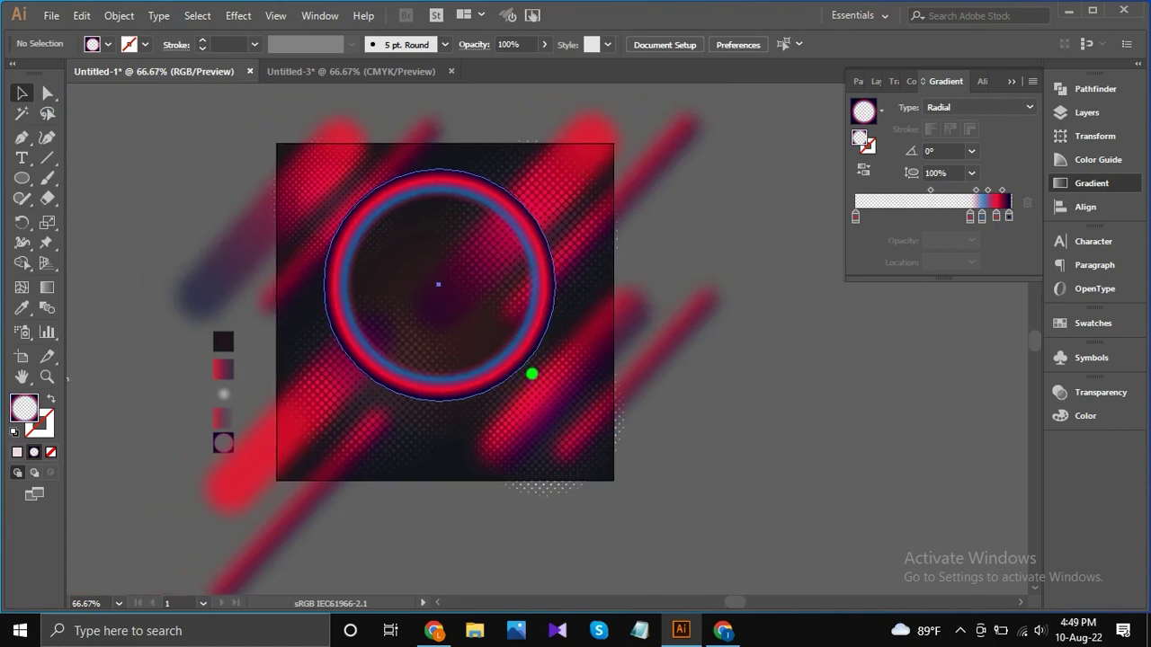
click(531, 373)
drag(555, 401, 560, 405)
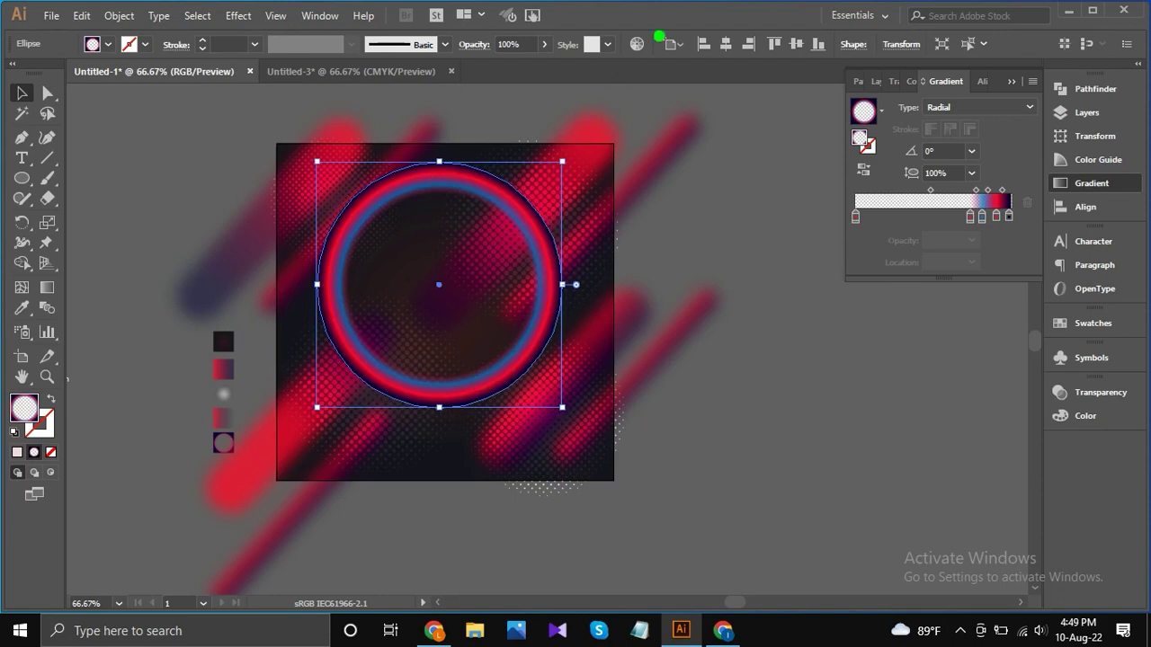
key(shift+Right)
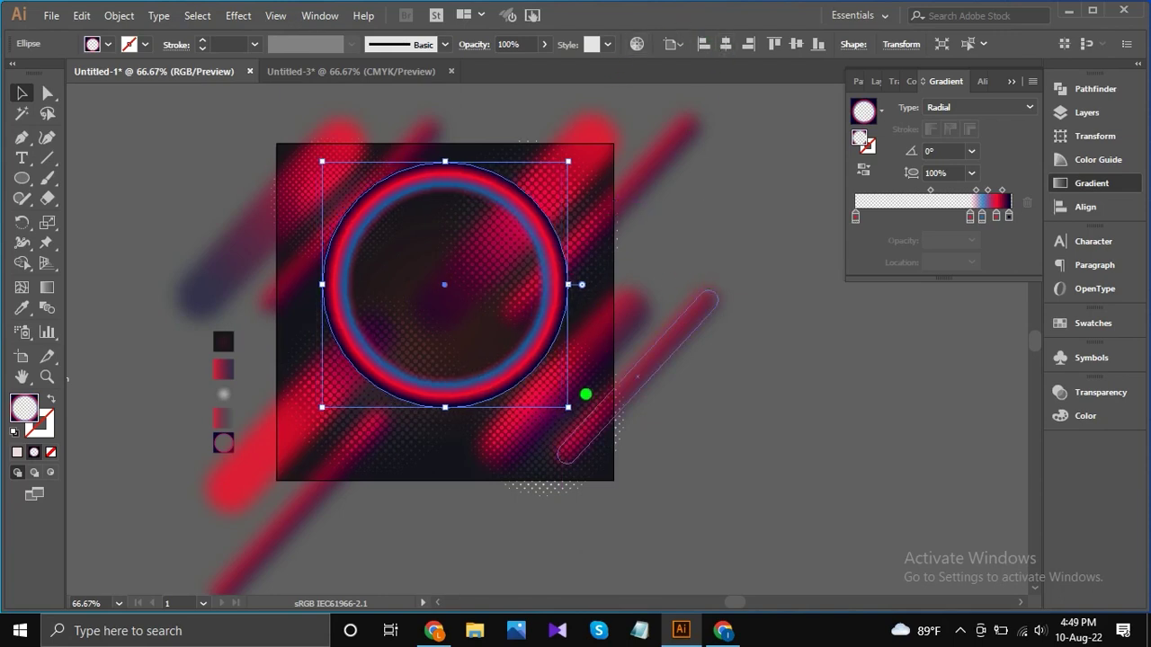
drag(571, 406, 571, 403)
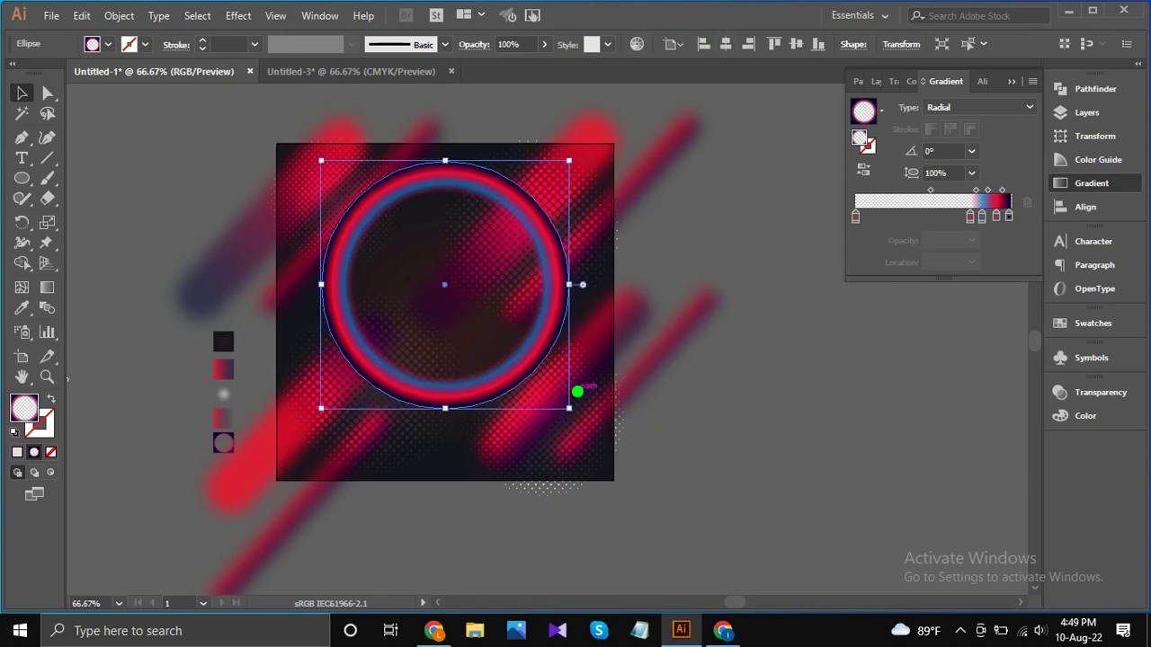
Nudge the ring down slightly on the artboard and deselect it.
key(Down)
key(Down)
key(Down)
key(Down)
key(Down)
key(Down)
key(Down)
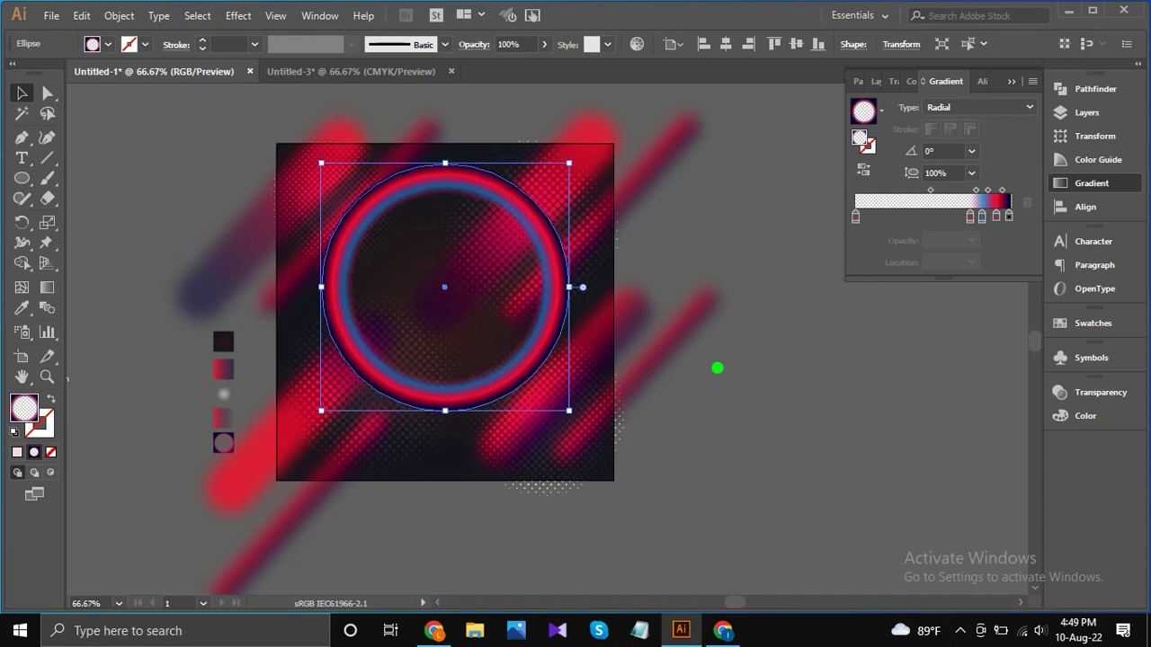
key(ctrl+shift+a)
Move the cut-out image of the man from the pasteboard into the ring and bring it to the front.
drag(355, 346, 526, 340)
drag(117, 511, 494, 273)
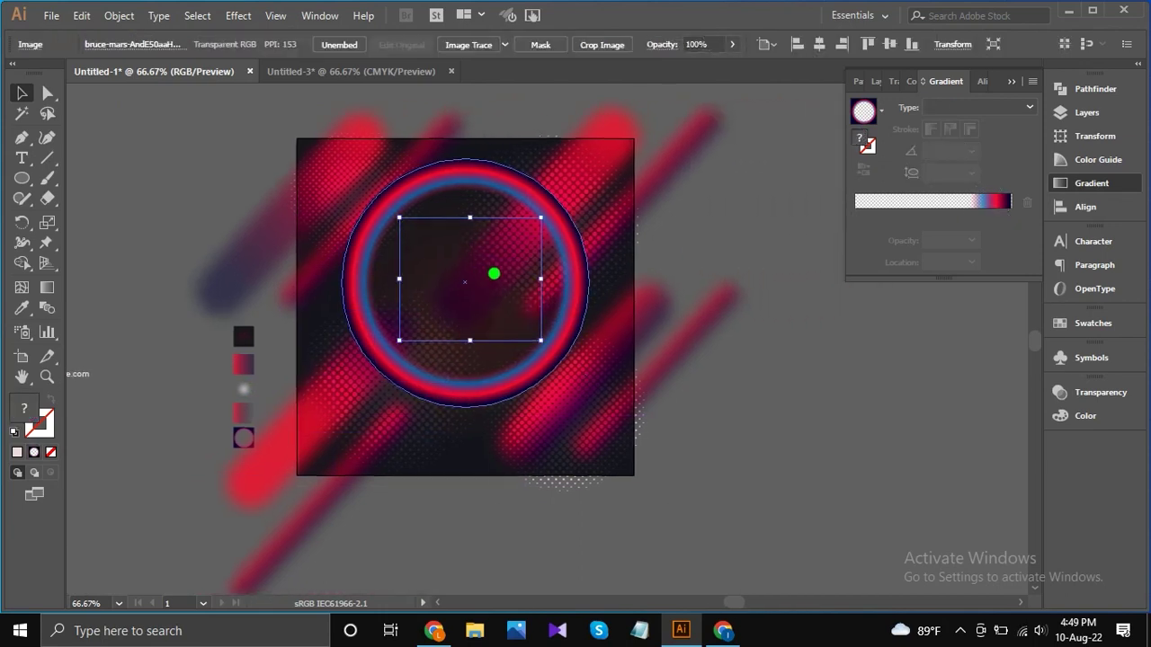
right_click(494, 273)
mouse_move(637, 412)
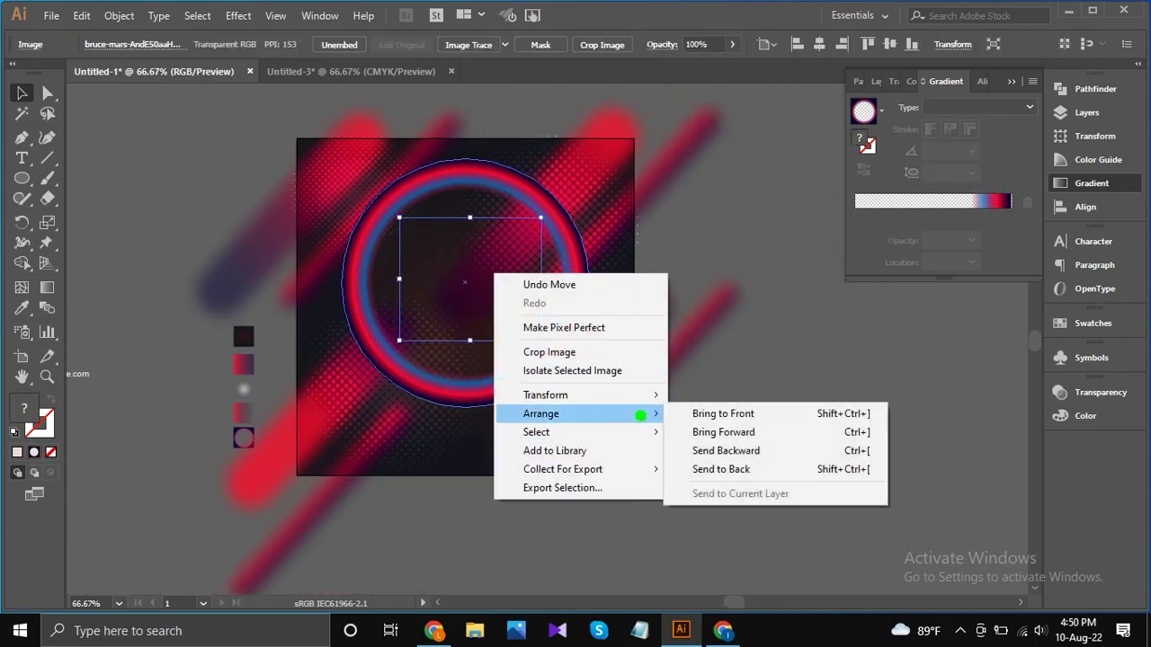
click(676, 411)
Enlarge the man's image to nearly the artboard's width and nudge it up so his head overlaps the ring's upper edge.
drag(540, 341, 632, 418)
drag(464, 312, 463, 299)
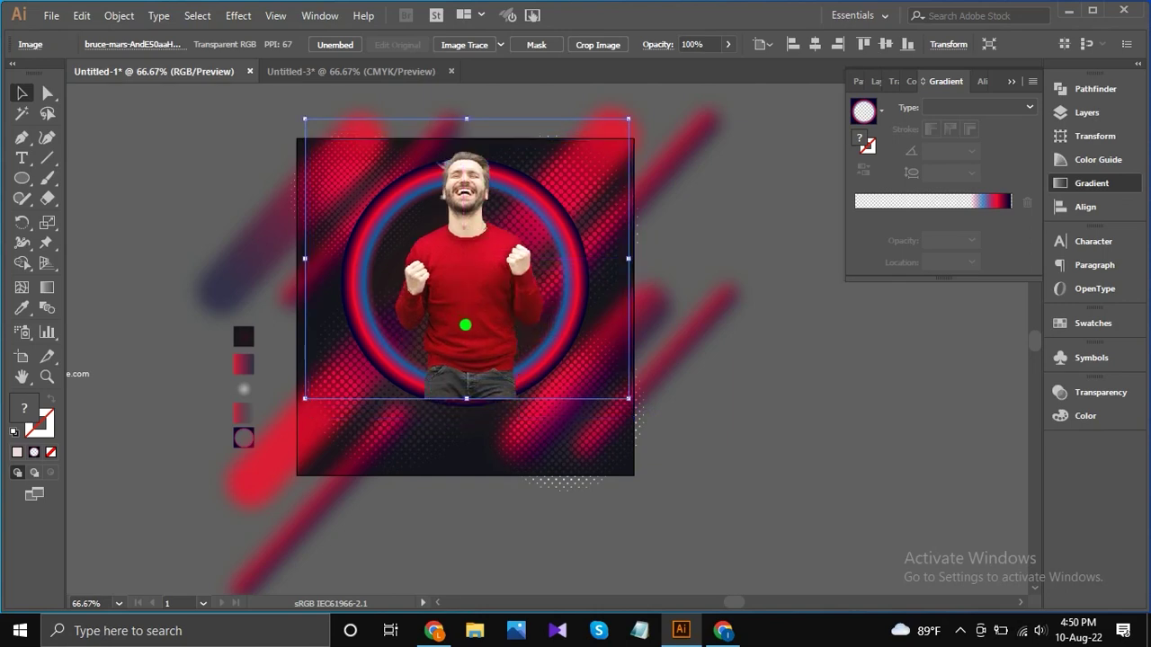
key(Up)
key(Up)
key(Up)
key(Up)
key(Up)
key(Up)
key(Up)
key(Up)
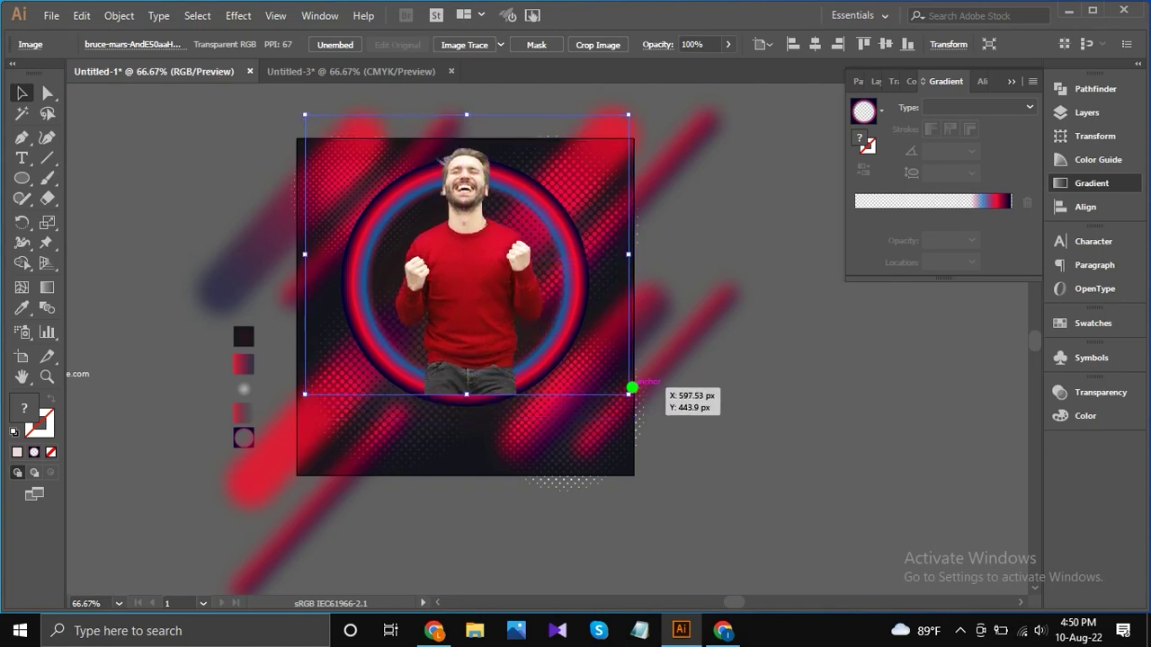
key(Up)
key(Up)
key(Up)
key(Up)
key(Up)
key(Up)
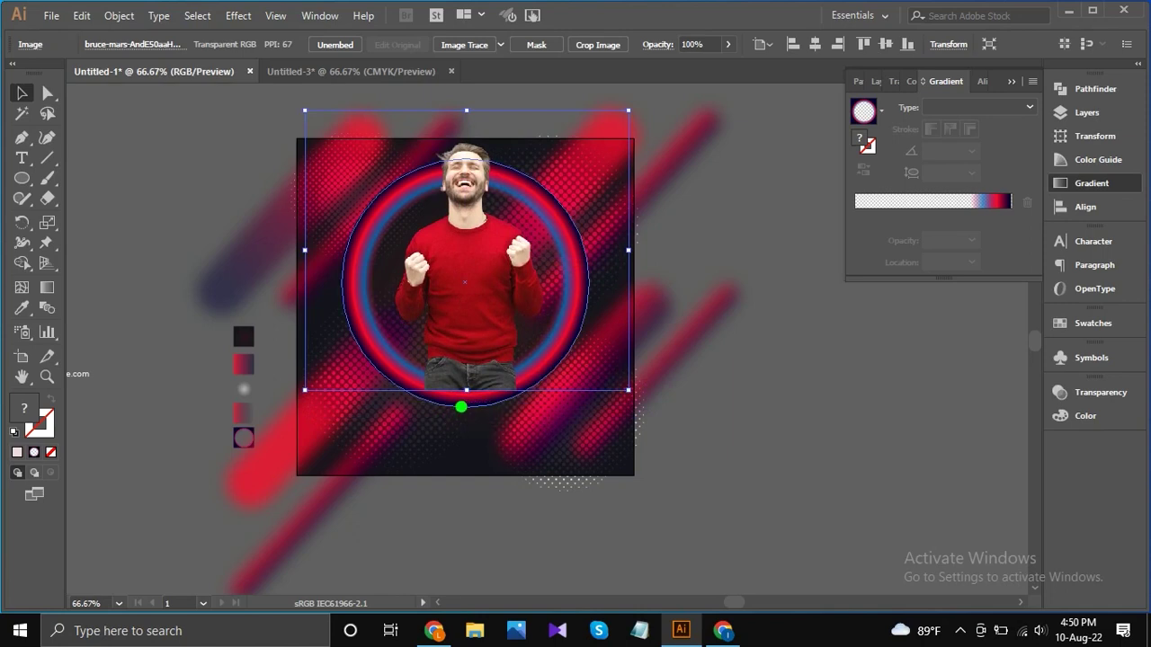
Nudge the man's image and the ring down together on the artboard.
shift+click(461, 408)
key(Down)
key(Down)
key(Down)
key(Down)
key(Down)
key(Down)
key(Down)
key(Down)
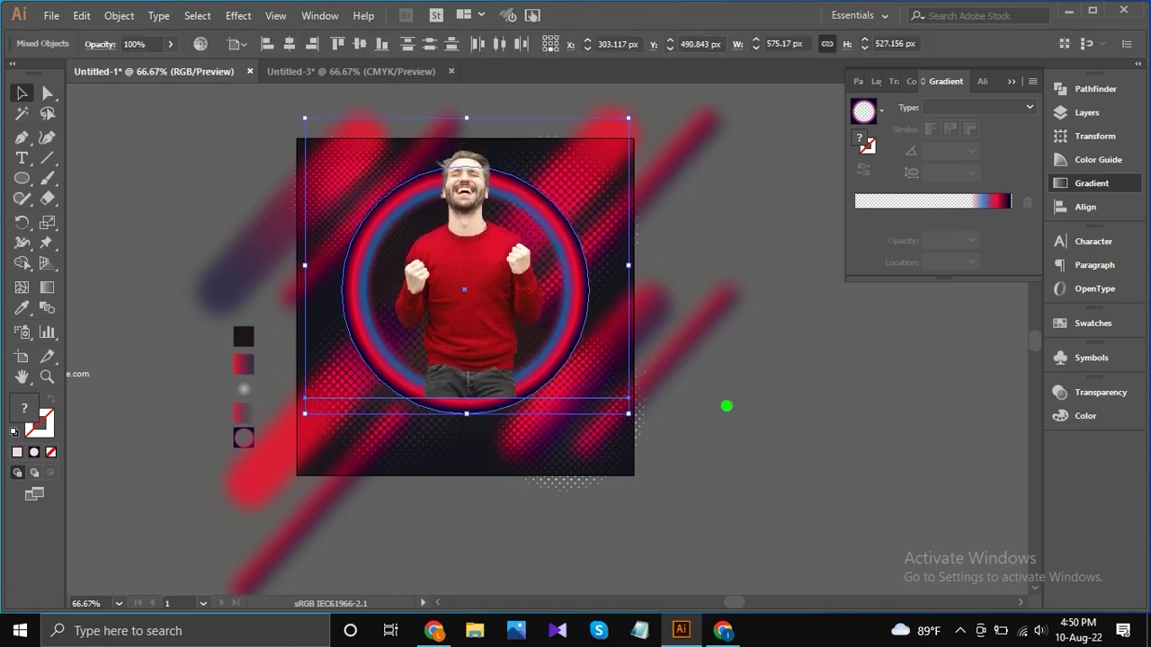
Enlarge the man's image to slightly more than the artboard's width and position it so his waist meets the ring's lower edge.
click(727, 406)
click(624, 398)
drag(624, 398, 635, 403)
key(Up)
key(Up)
key(Up)
key(Up)
key(Up)
key(Up)
key(Up)
key(Up)
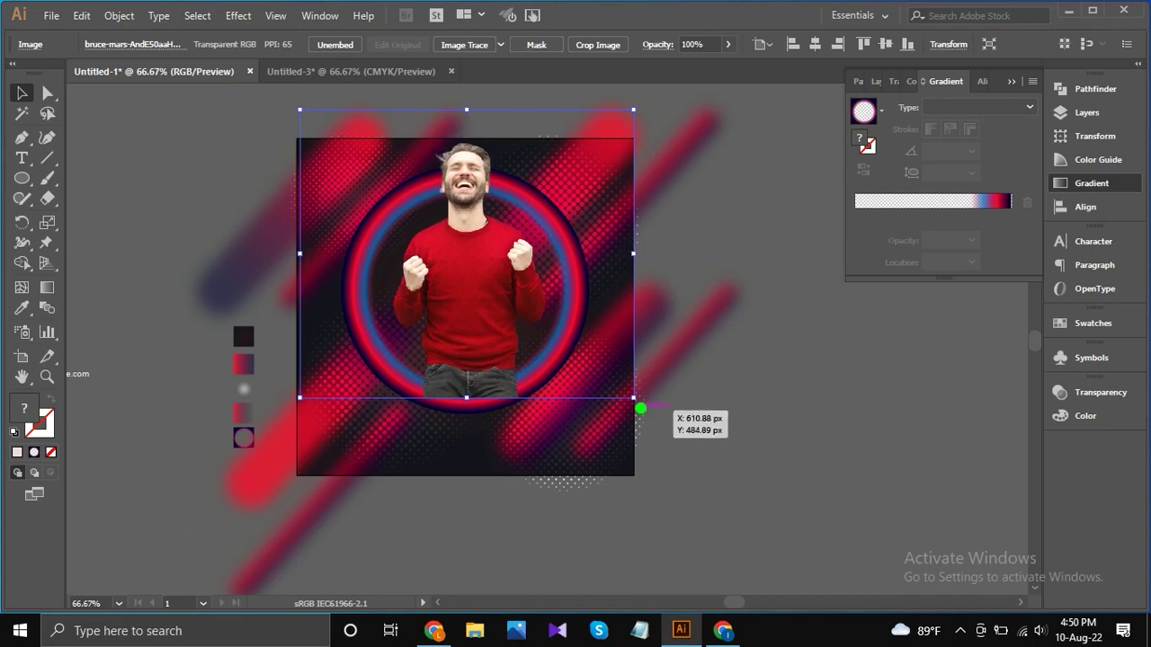
drag(634, 401, 642, 404)
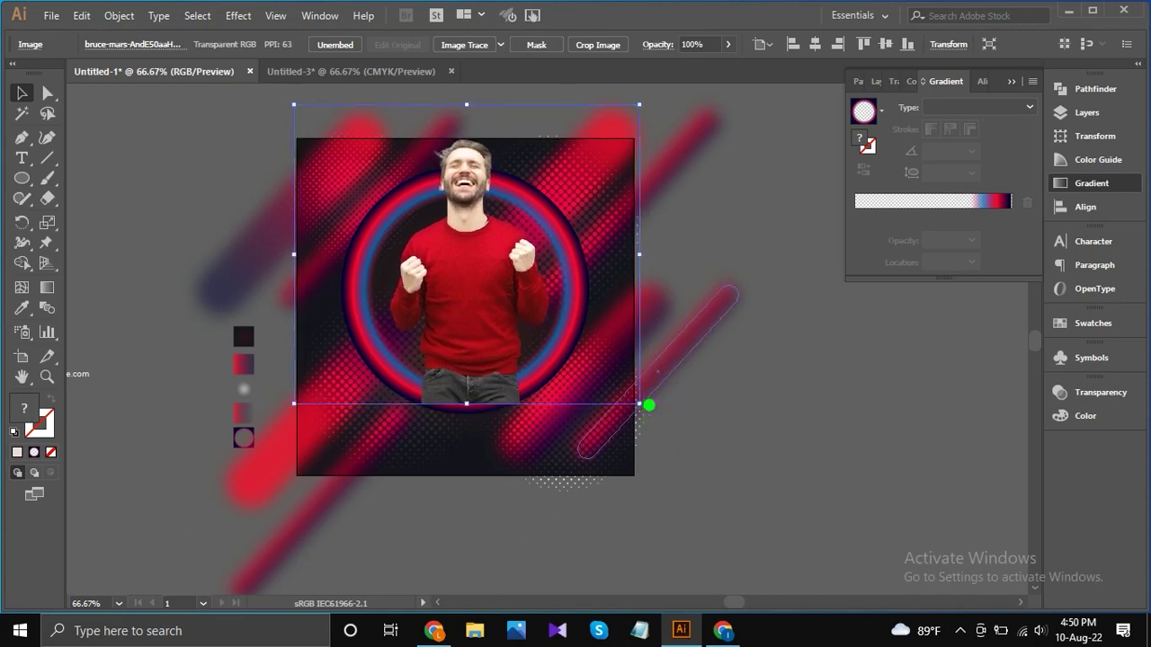
click(729, 413)
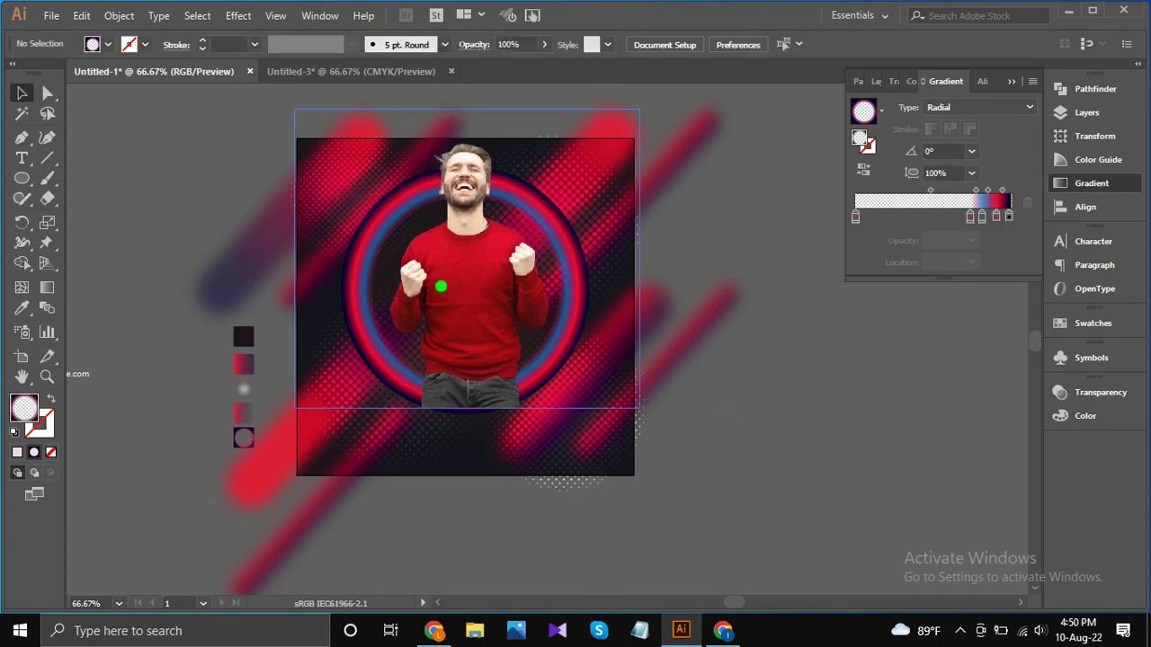
Make a clipping opacity mask for the man's image.
click(665, 335)
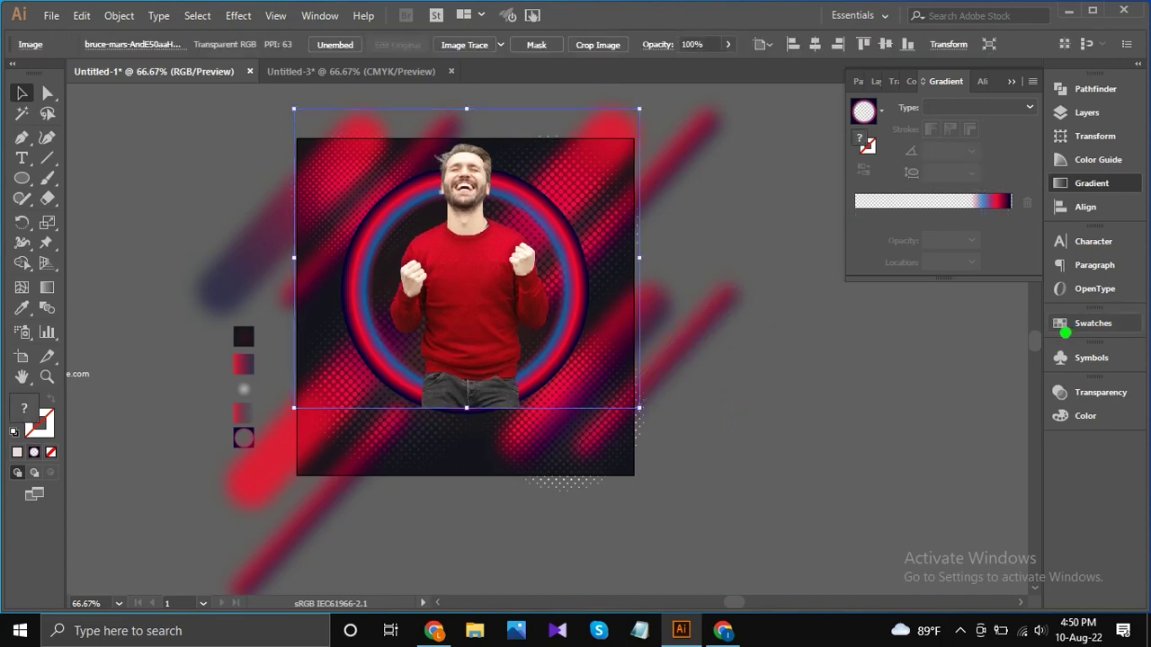
click(1079, 392)
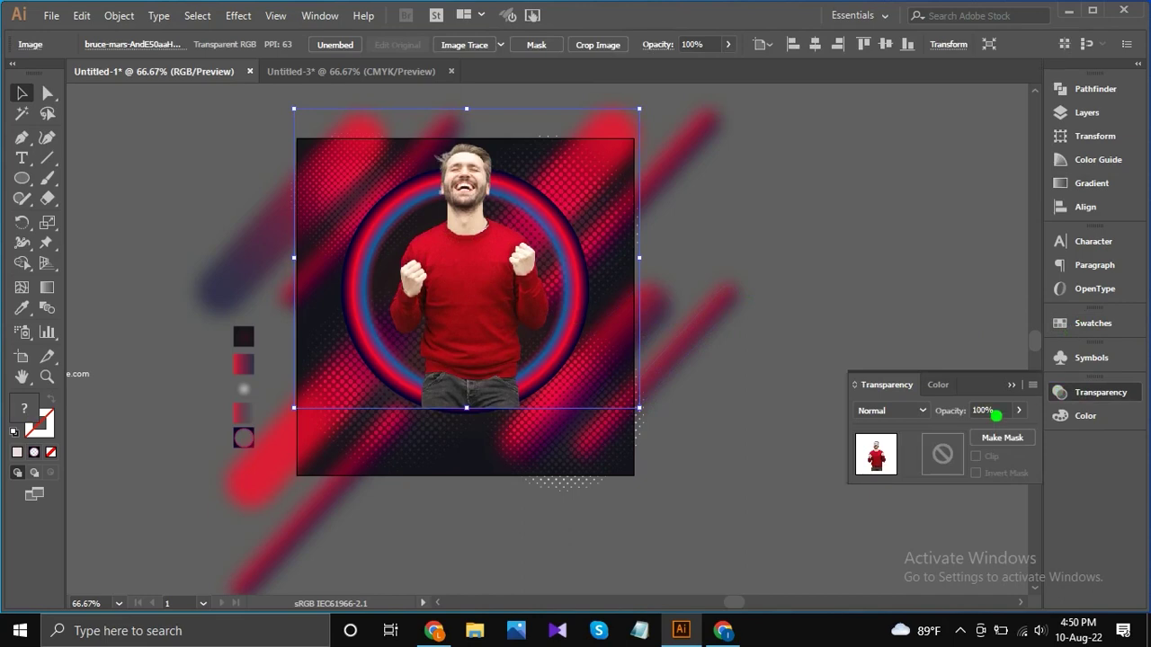
click(999, 435)
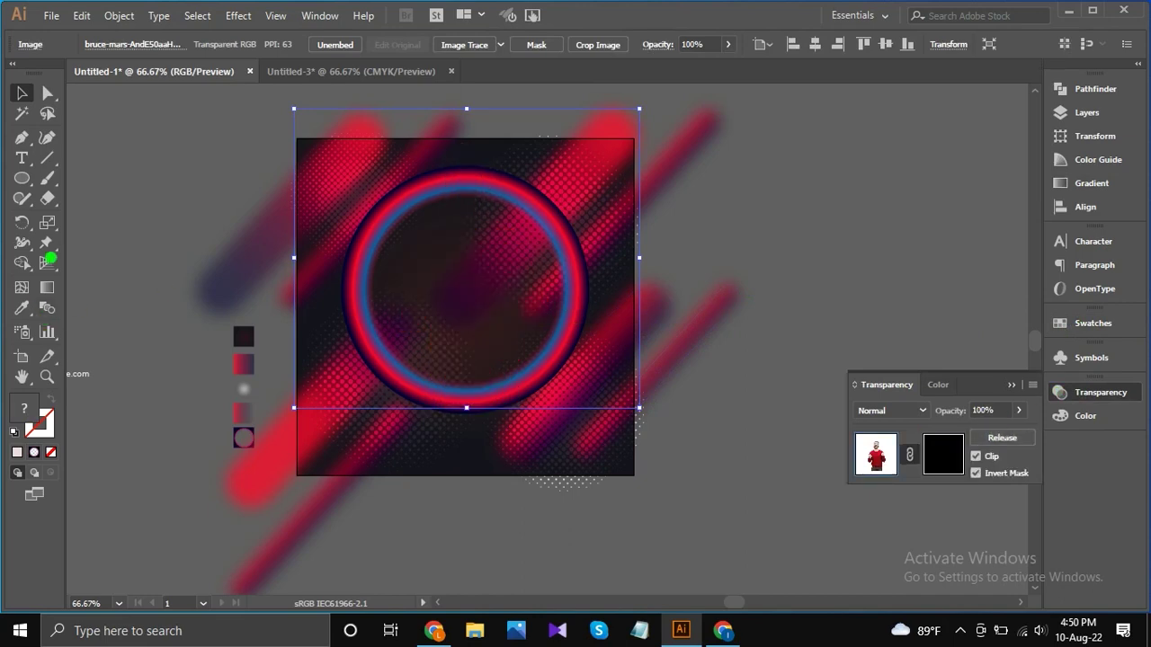
Draw a square over the ring and the man's image area and fill it with a linear white-to-black gradient.
drag(20, 176, 72, 176)
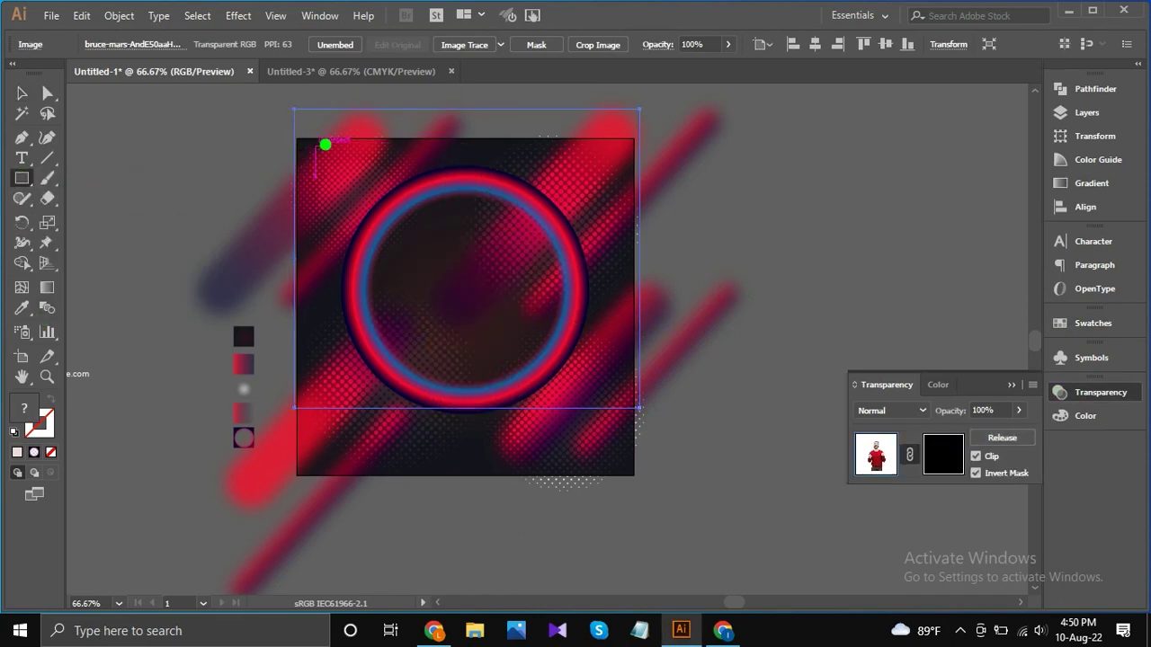
drag(332, 143, 596, 411)
click(22, 93)
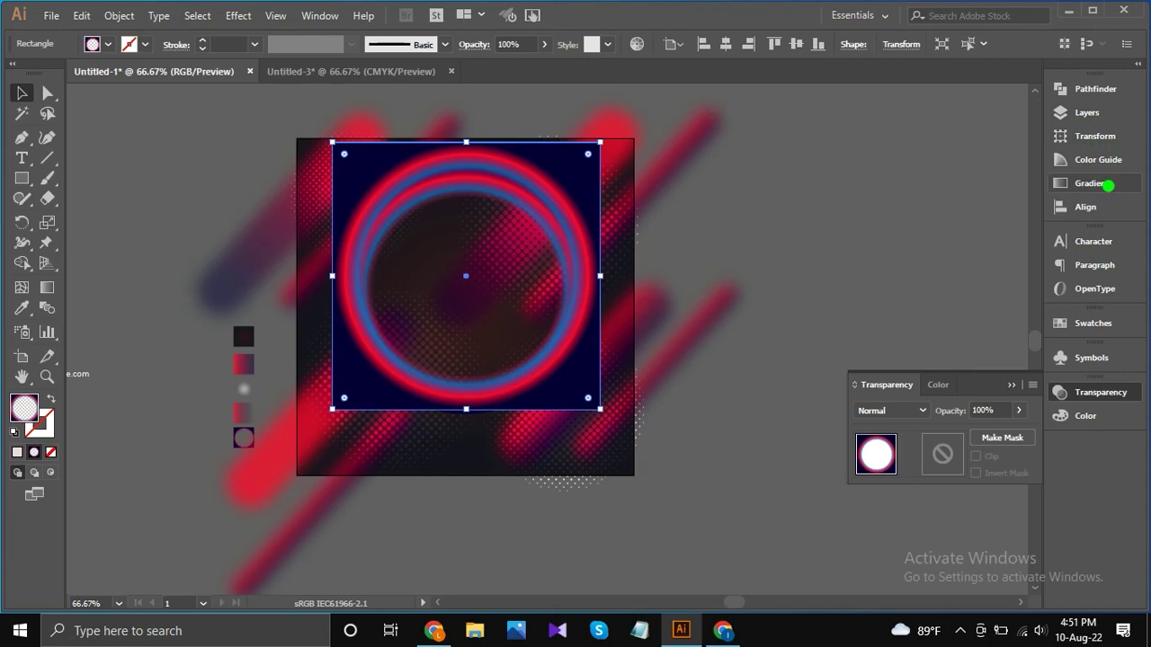
click(1089, 183)
click(881, 109)
click(807, 141)
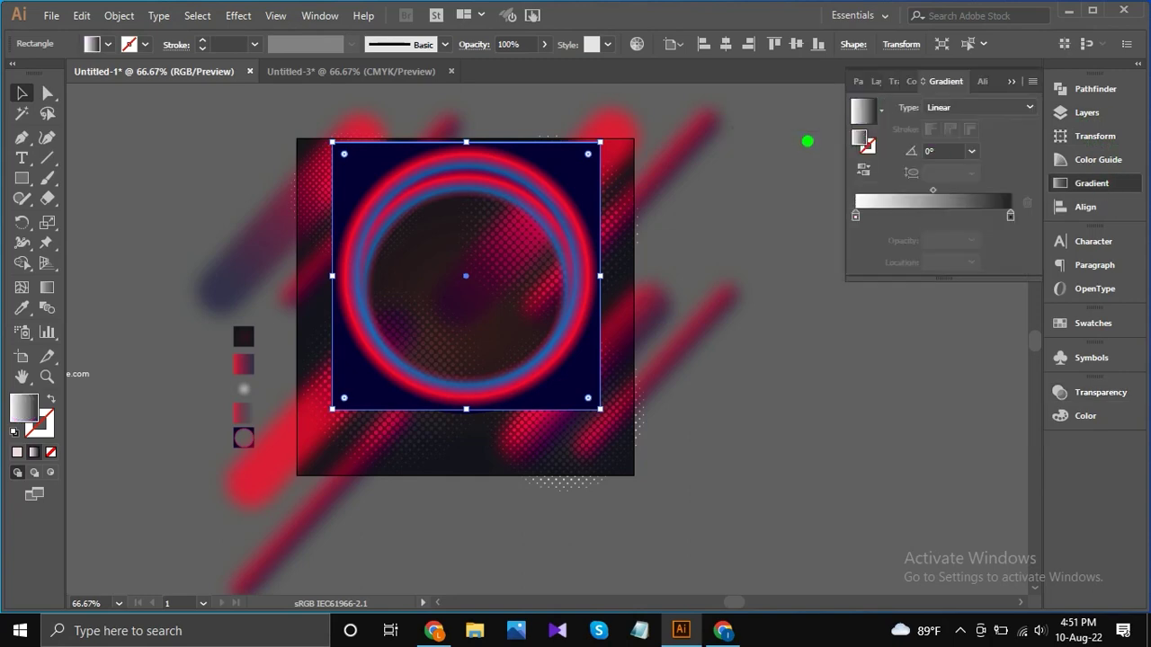
click(1016, 108)
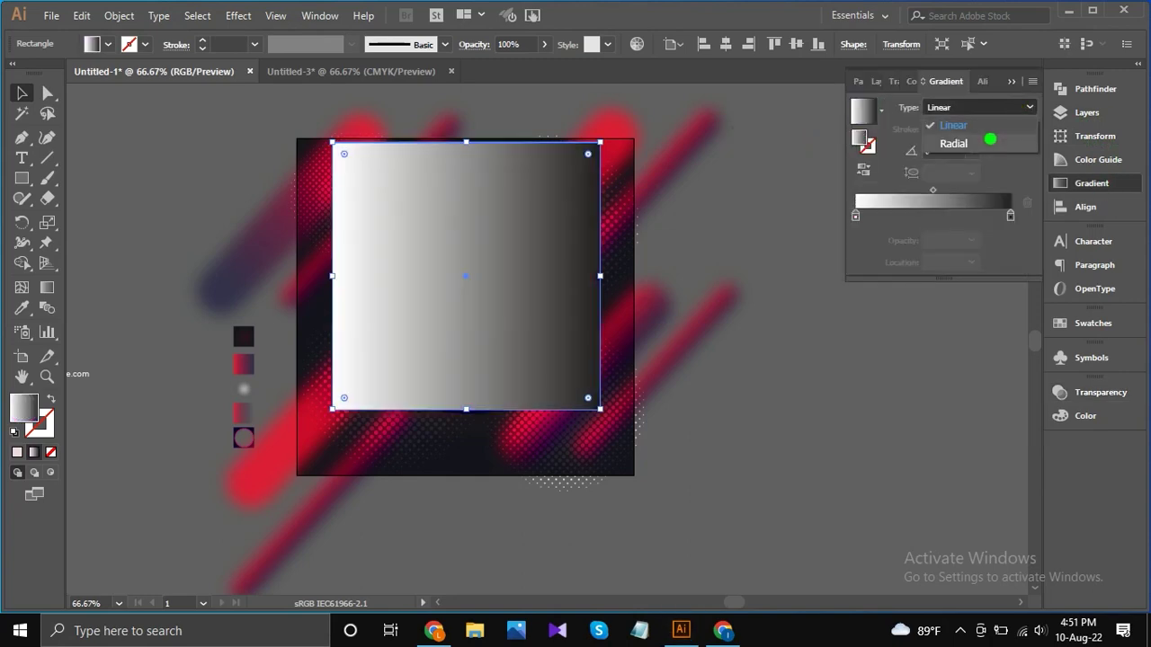
click(868, 172)
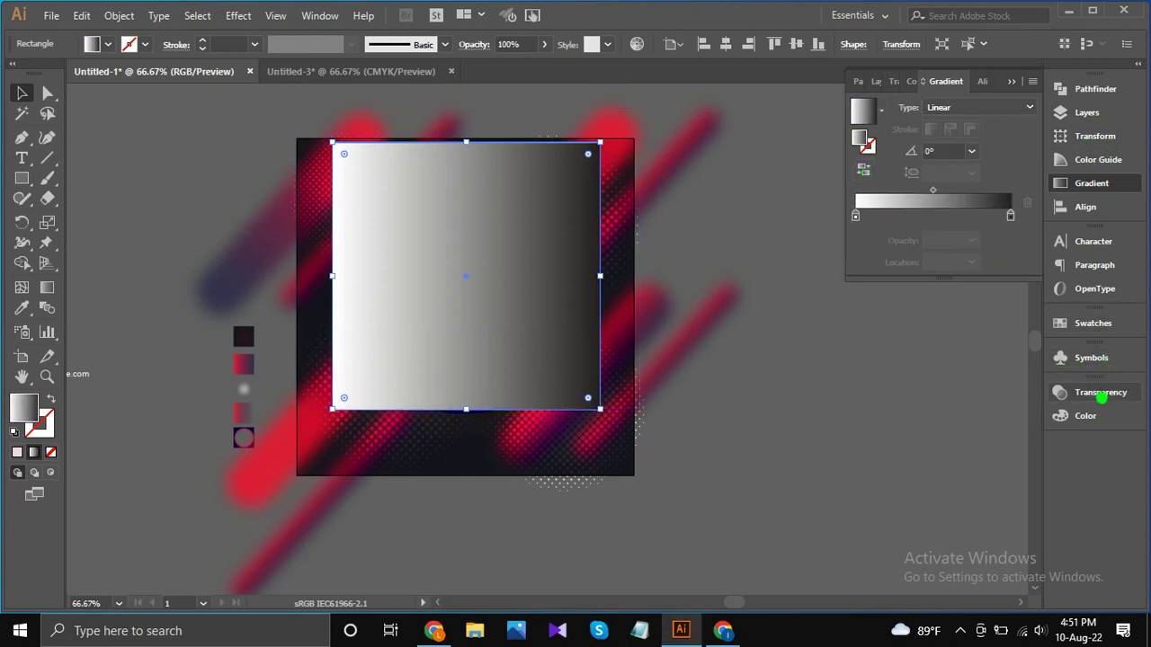
Use the gradient square as the man's opacity mask without clipping and run its gradient vertically from his head to the ring's lower edge.
click(1053, 397)
click(971, 439)
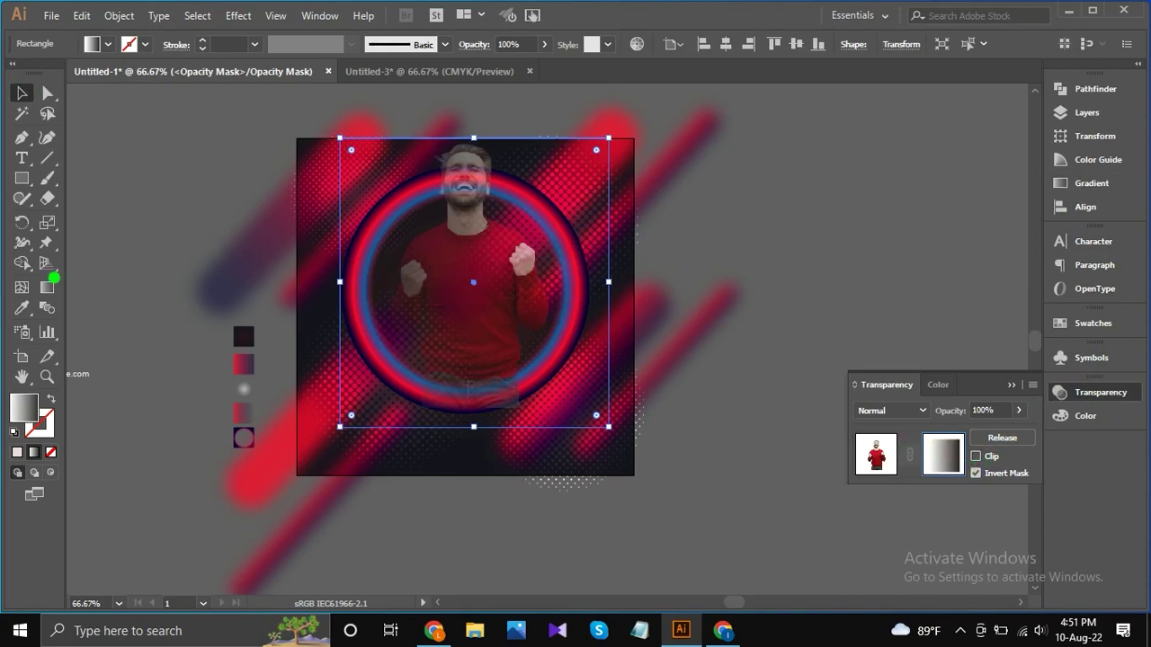
click(45, 286)
mouse_move(475, 132)
mouse_down()
mouse_move(455, 349)
mouse_move(491, 404)
mouse_move(519, 128)
mouse_move(481, 133)
mouse_up()
mouse_move(469, 256)
mouse_down()
mouse_move(472, 236)
mouse_move(489, 296)
mouse_up()
key(space)
scroll(463, 291, up, 2)
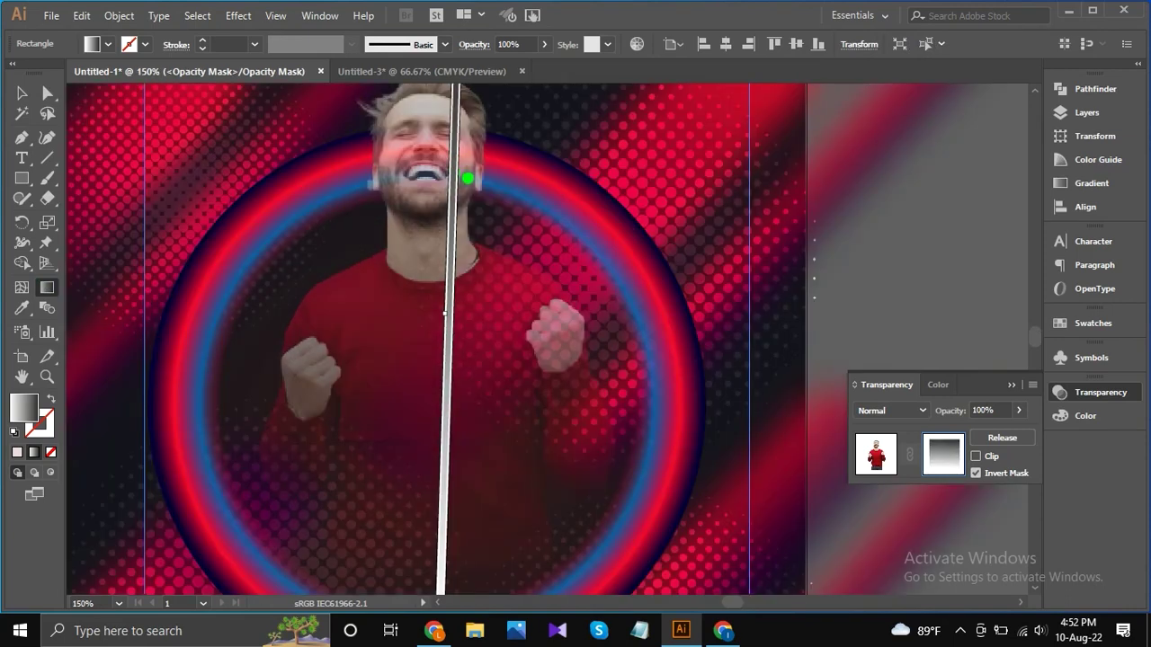
scroll(454, 178, down, 2)
drag(491, 144, 494, 197)
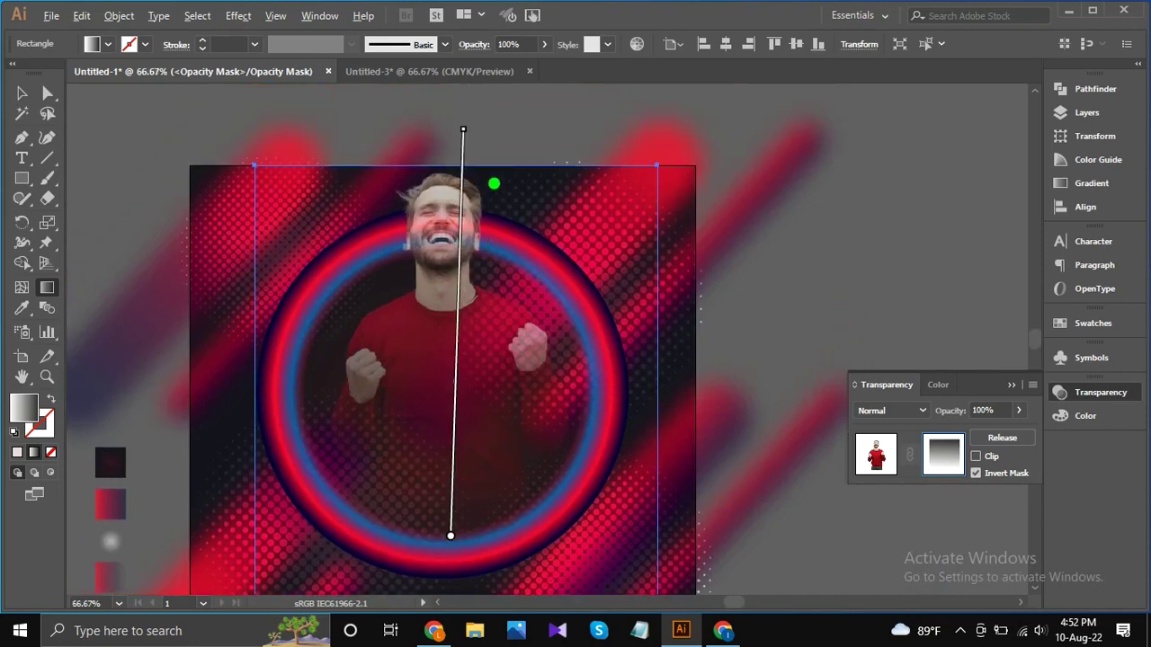
mouse_move(475, 150)
mouse_down()
mouse_move(480, 206)
mouse_move(458, 333)
mouse_move(474, 394)
mouse_move(460, 290)
mouse_move(467, 197)
mouse_up()
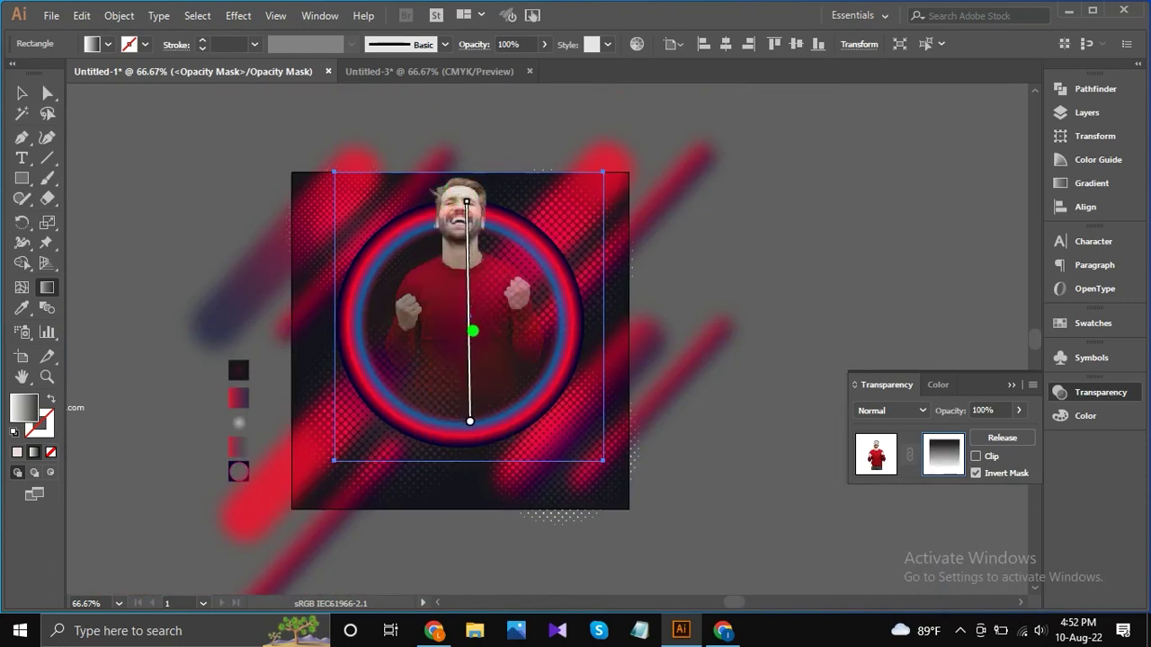
Set the dark end stop of the mask gradient to near black, #030400.
click(1110, 188)
double_click(1009, 216)
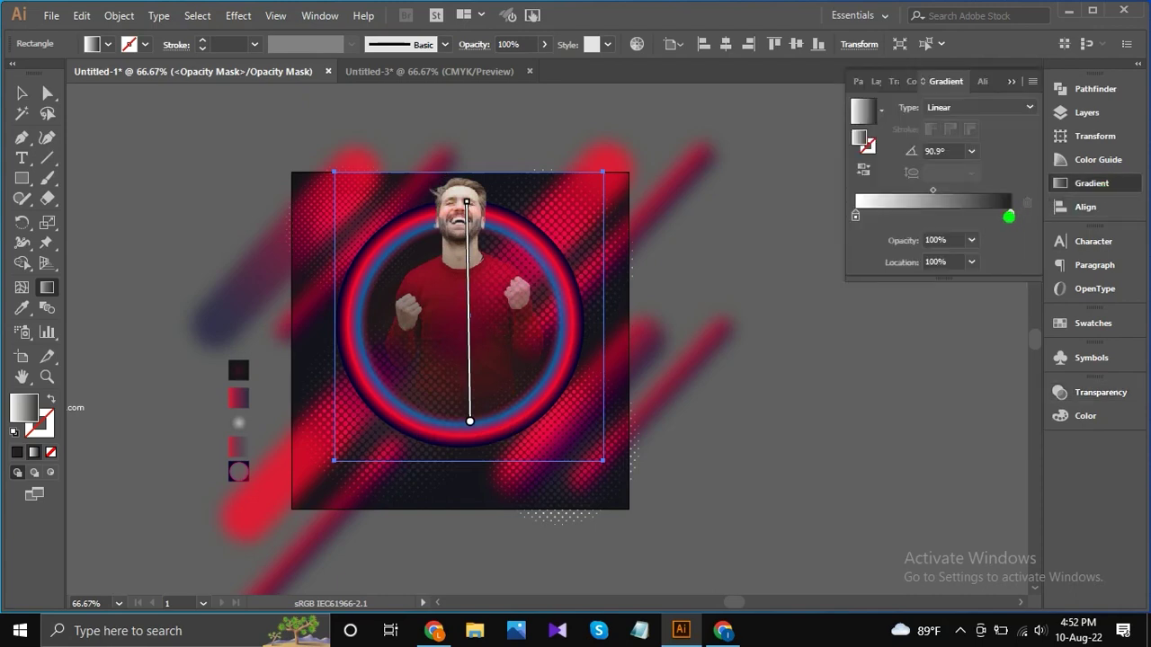
drag(881, 316, 865, 278)
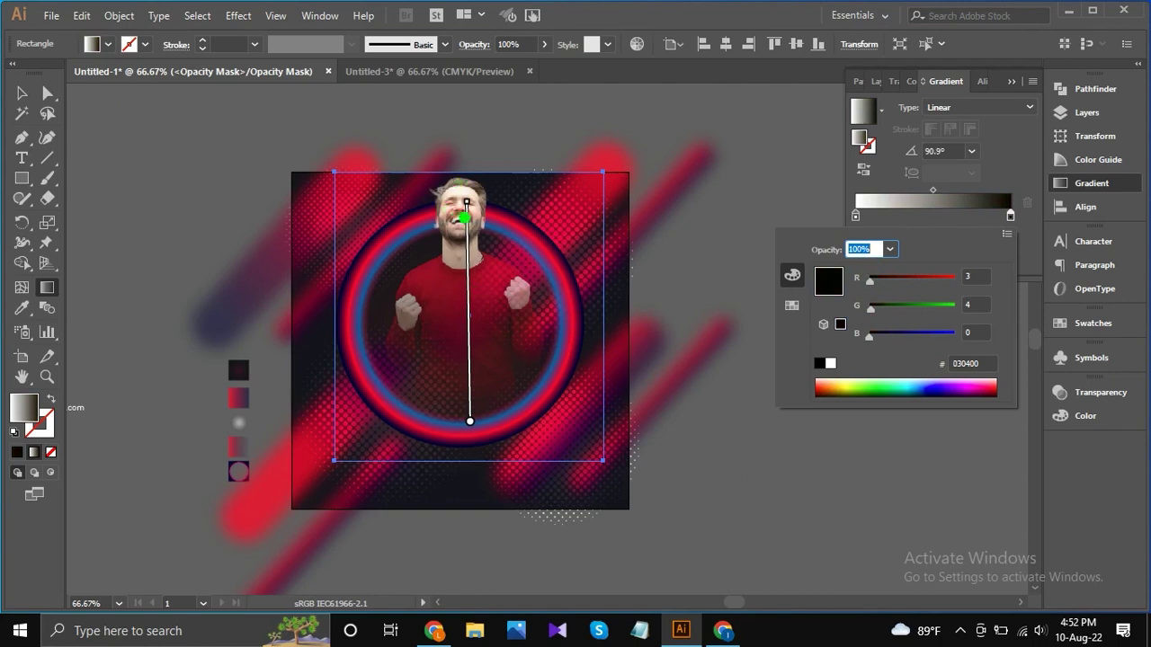
Shift the mask gradient's dark end down to the man's chest so that only his lower body fades out.
click(465, 201)
mouse_move(467, 207)
mouse_down()
mouse_move(472, 241)
mouse_move(470, 231)
mouse_up()
drag(468, 283, 471, 268)
drag(468, 210, 462, 249)
drag(467, 300, 466, 320)
drag(469, 268, 465, 286)
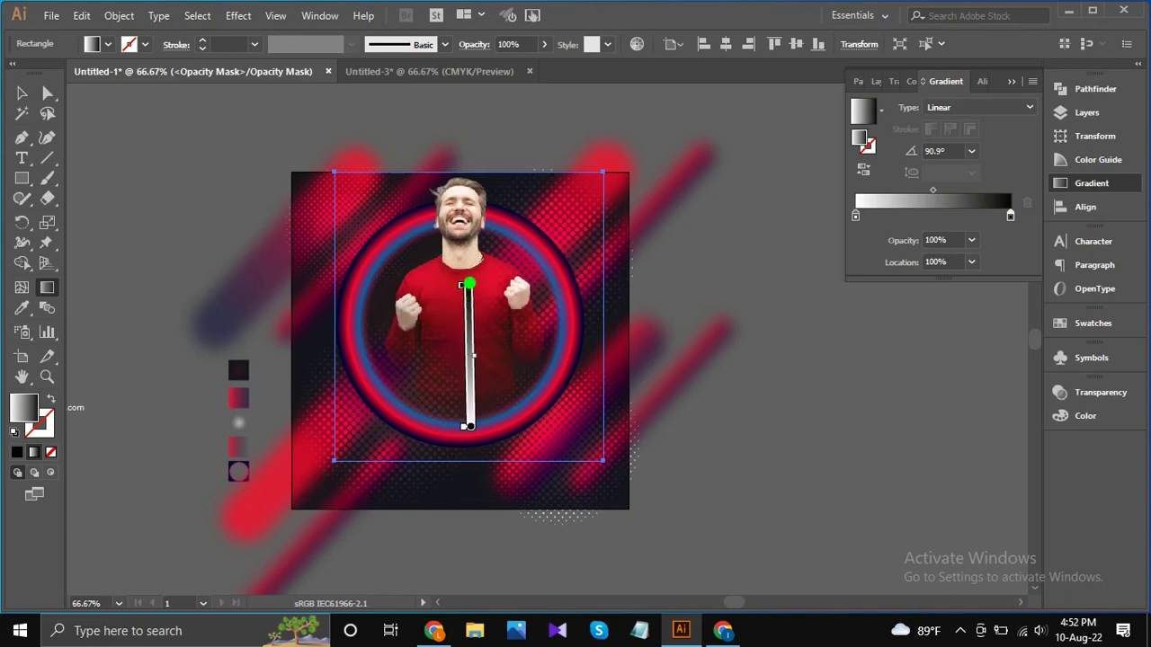
Set the mask gradient's midpoint to 59.04% and lower its dark end a little more on the man's torso.
click(934, 189)
drag(934, 190, 946, 190)
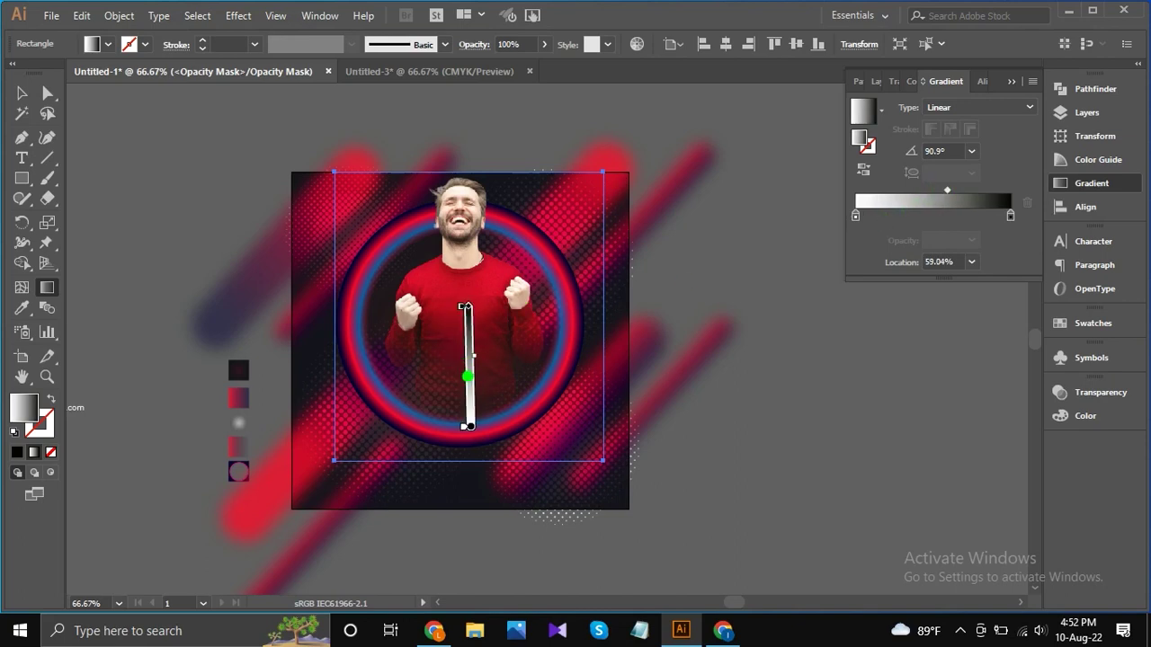
drag(467, 298, 469, 322)
click(22, 92)
click(126, 139)
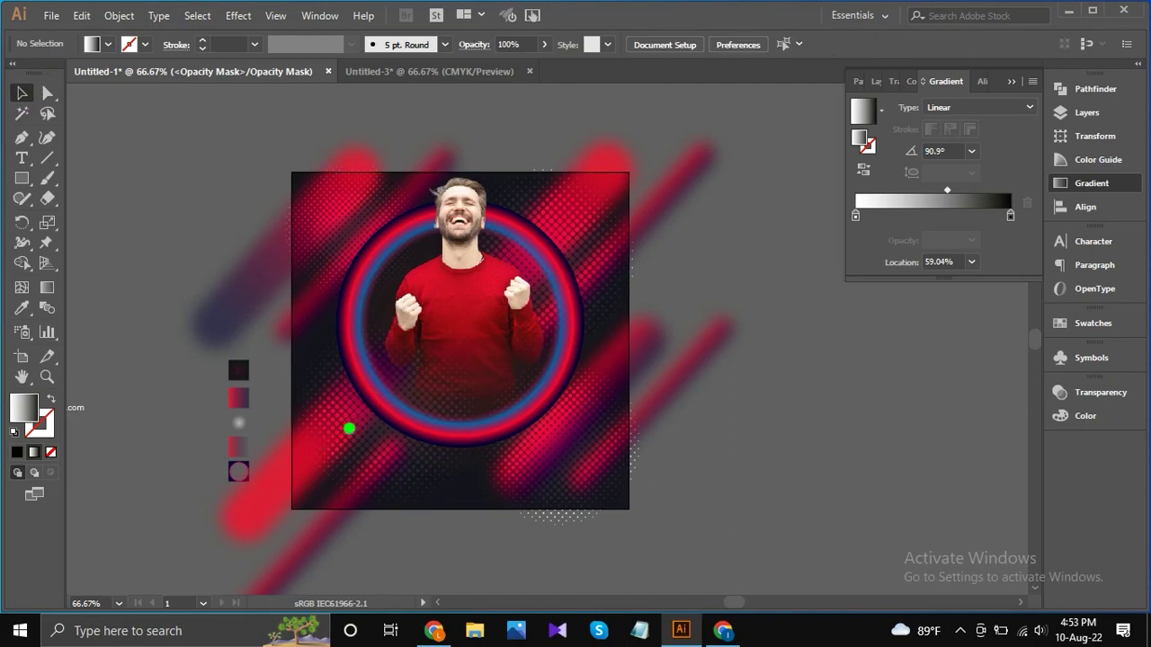
Leave opacity mask editing and return to the artwork with nothing selected.
click(1061, 392)
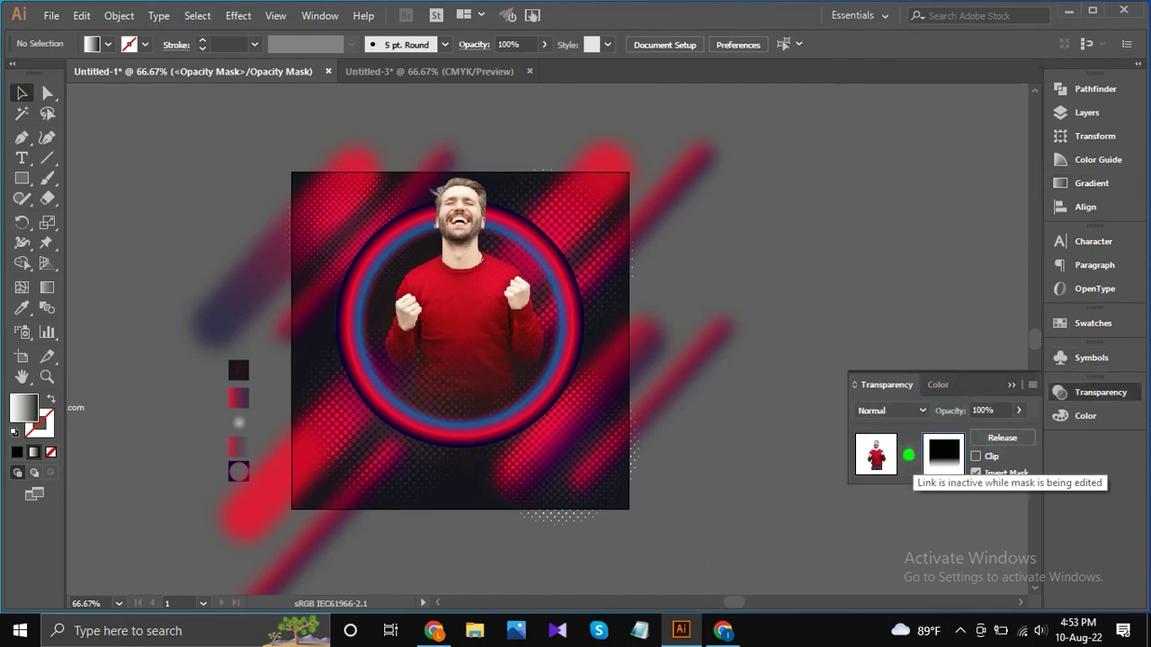
click(890, 452)
click(779, 213)
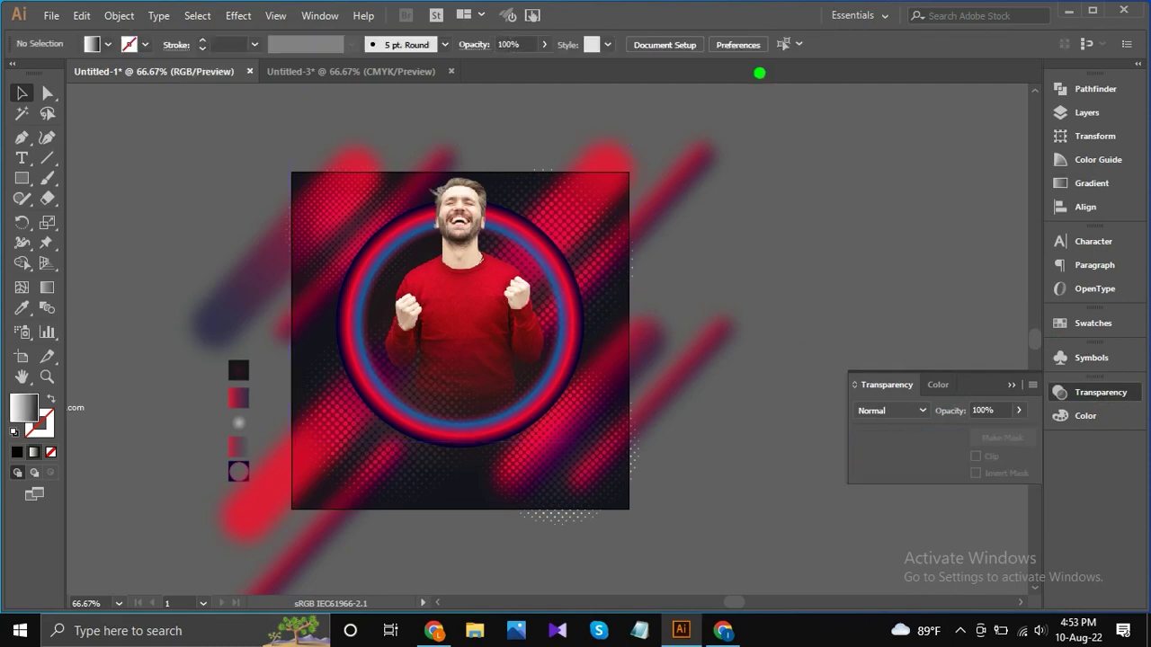
Shrink the halftone dot group near the artboard's lower-left corner slightly and move it outward, away from the ring.
click(349, 467)
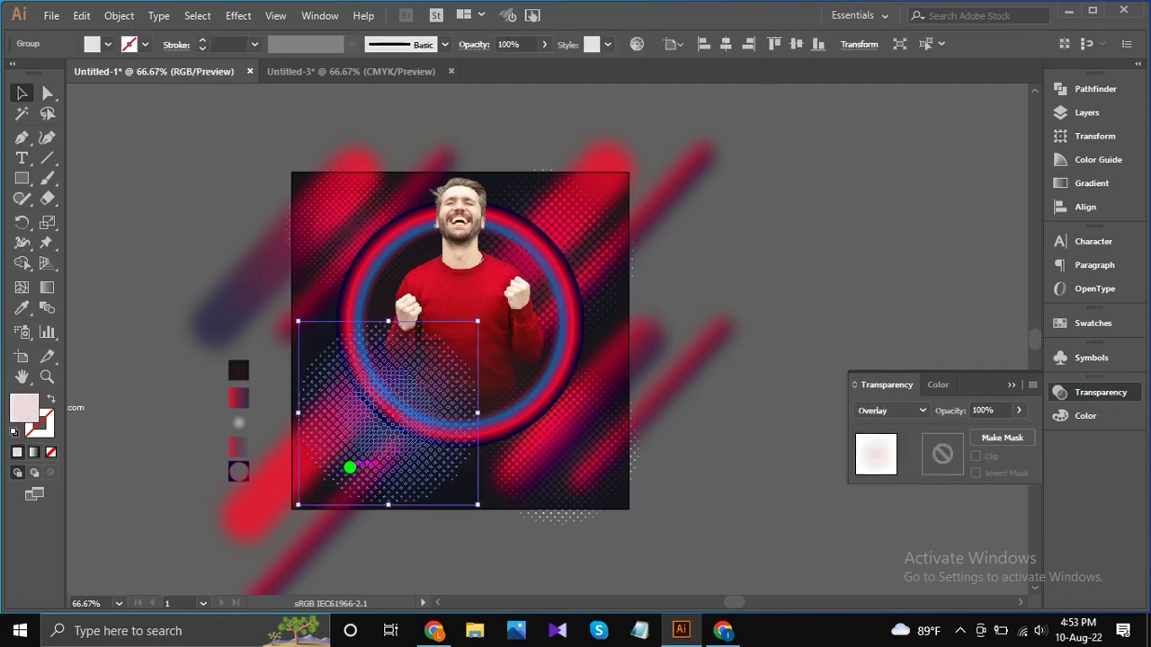
drag(478, 504, 460, 485)
drag(376, 457, 343, 489)
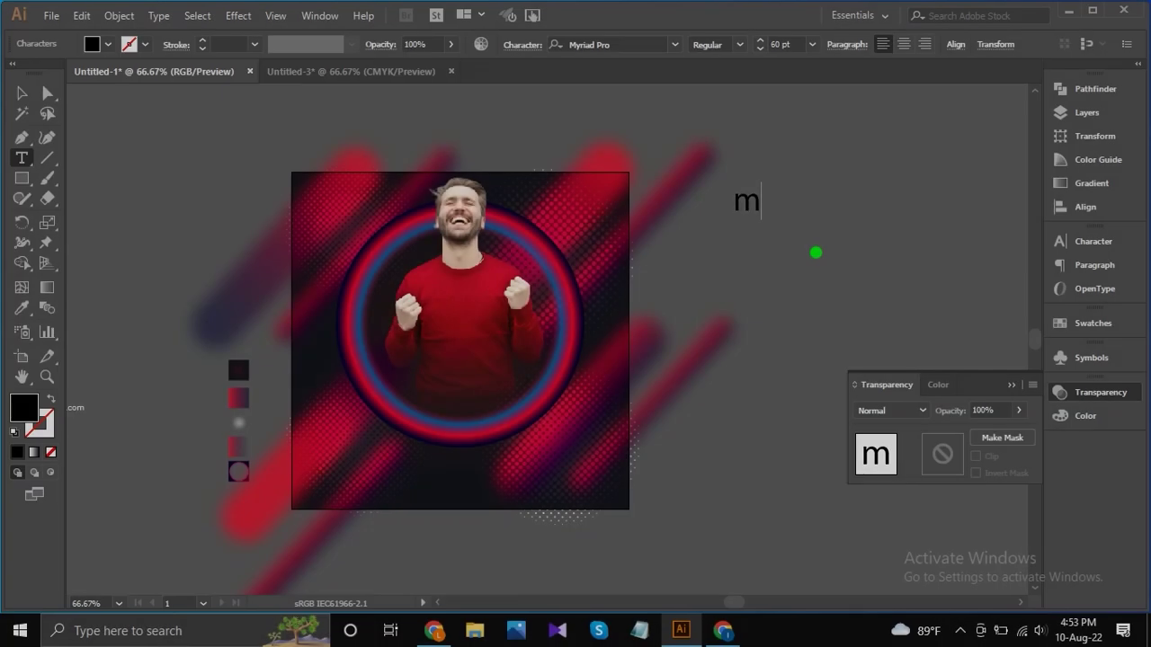
Add the text "music" beside the artboard and change it to uppercase.
text(usic)
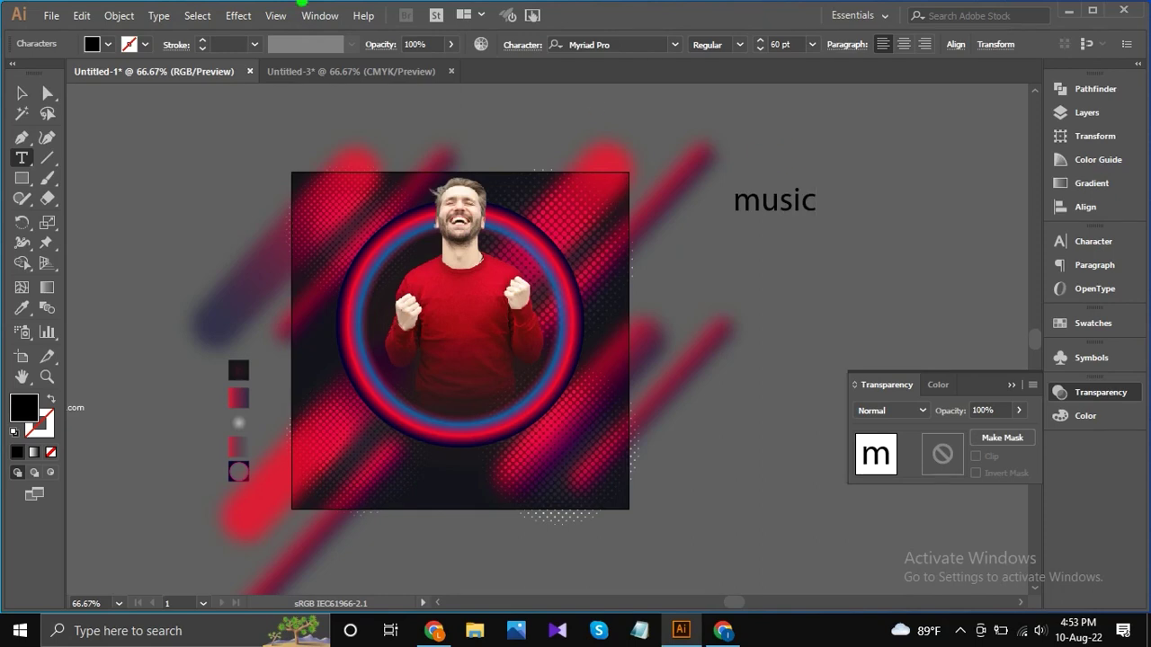
click(22, 92)
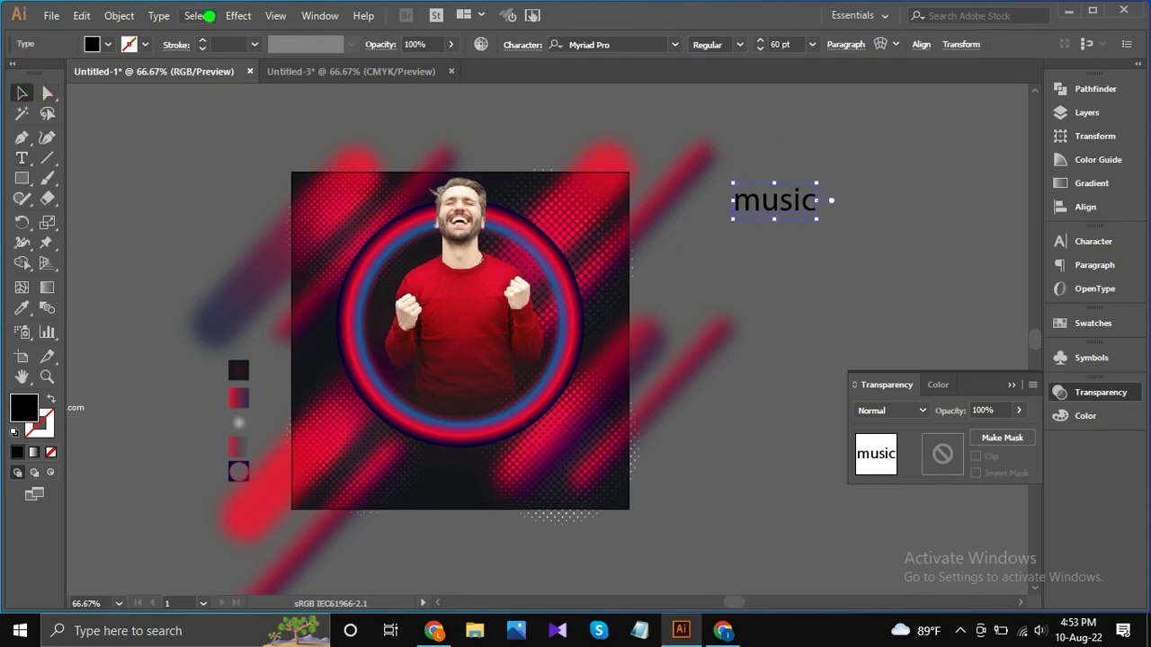
click(158, 15)
mouse_move(269, 275)
click(437, 275)
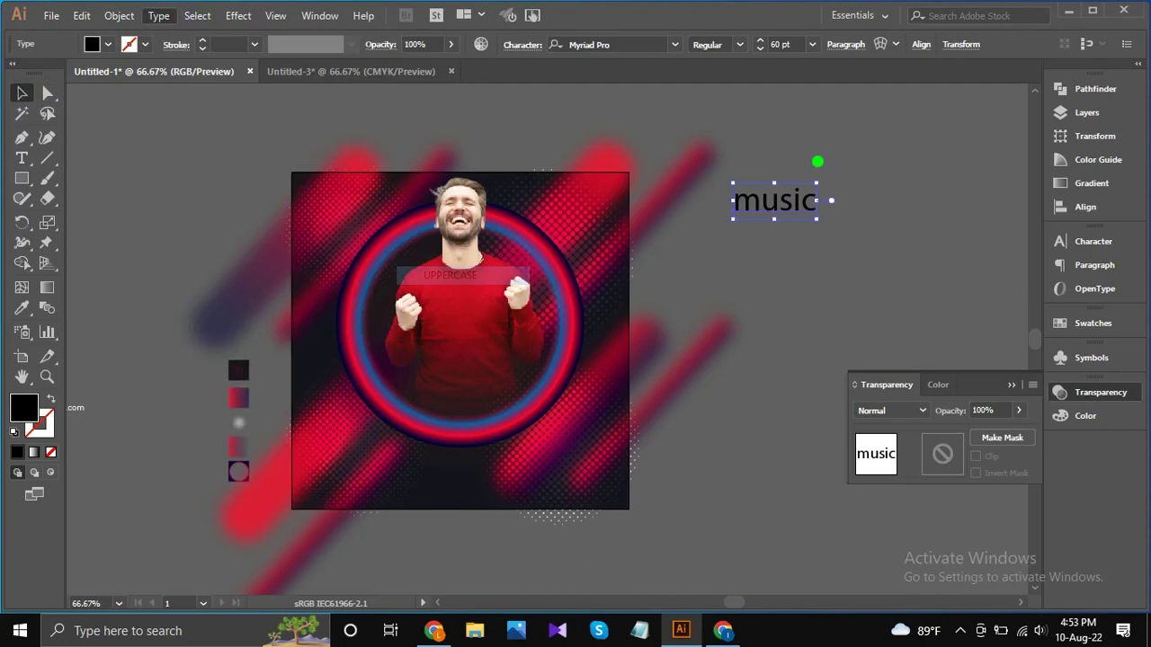
Try the Roboto Condensed font on the MUSIC text and move it above the artboard.
click(559, 44)
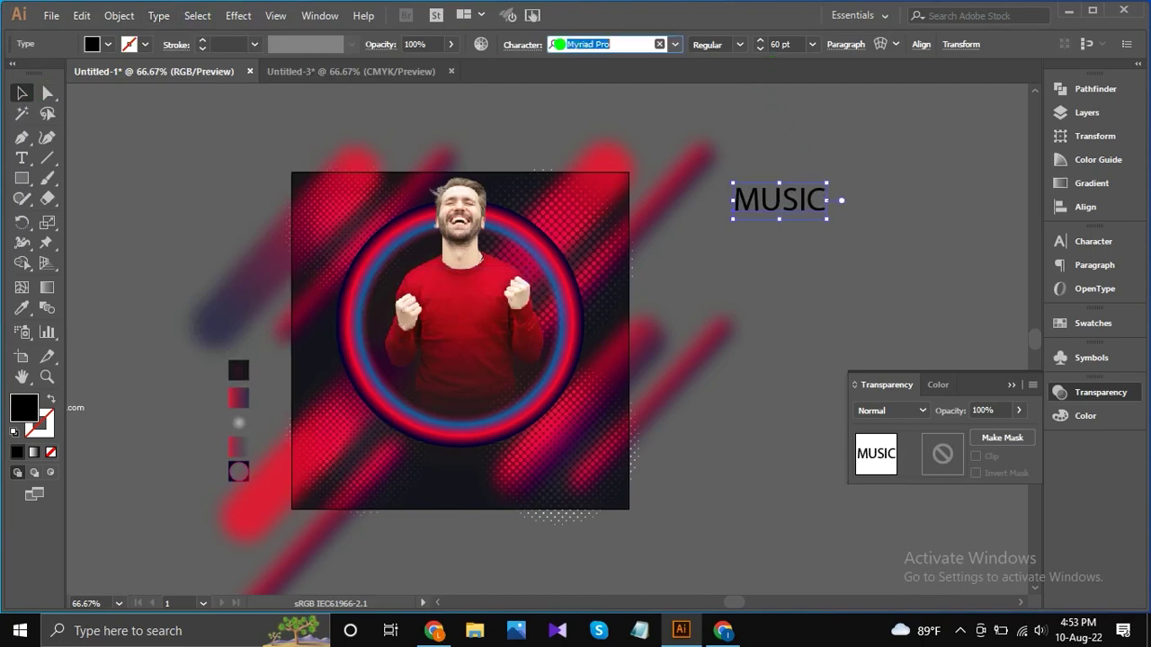
text(ro)
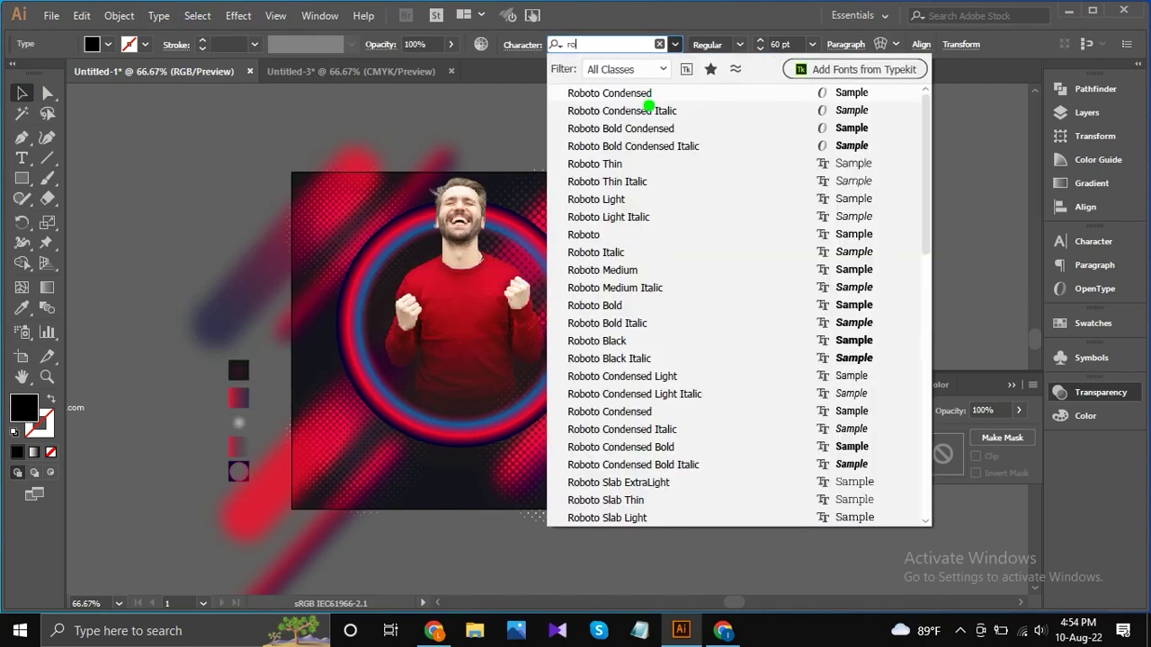
click(663, 110)
click(799, 200)
drag(798, 199, 544, 119)
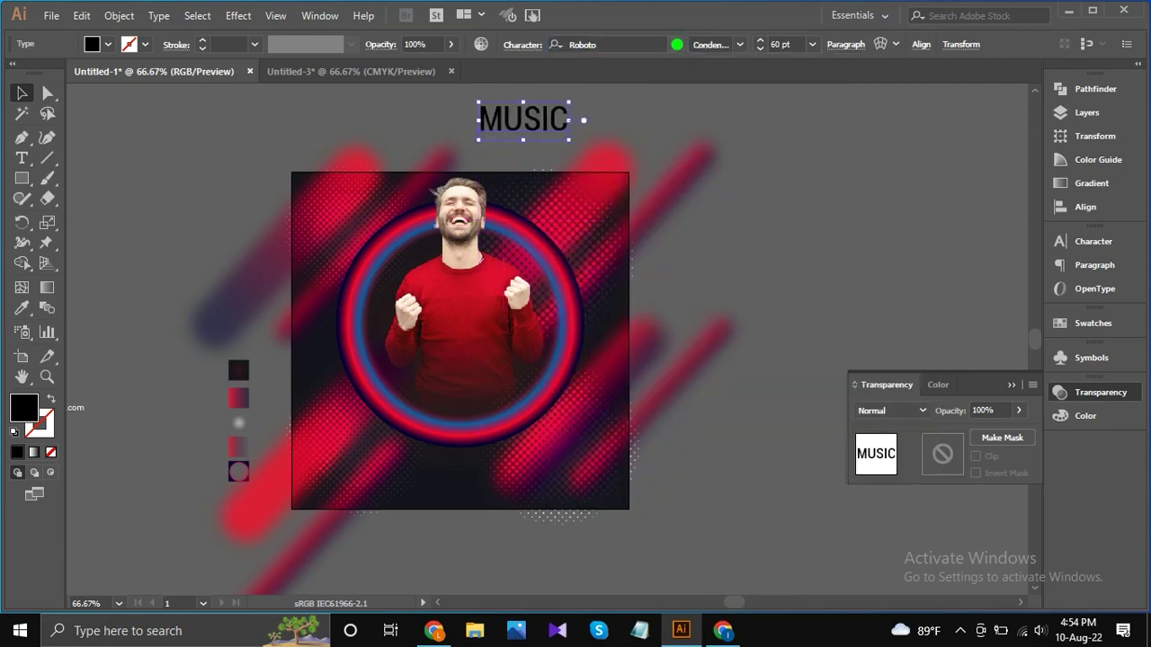
Set the MUSIC text in the Montserrat font with the Black style.
click(676, 44)
click(668, 126)
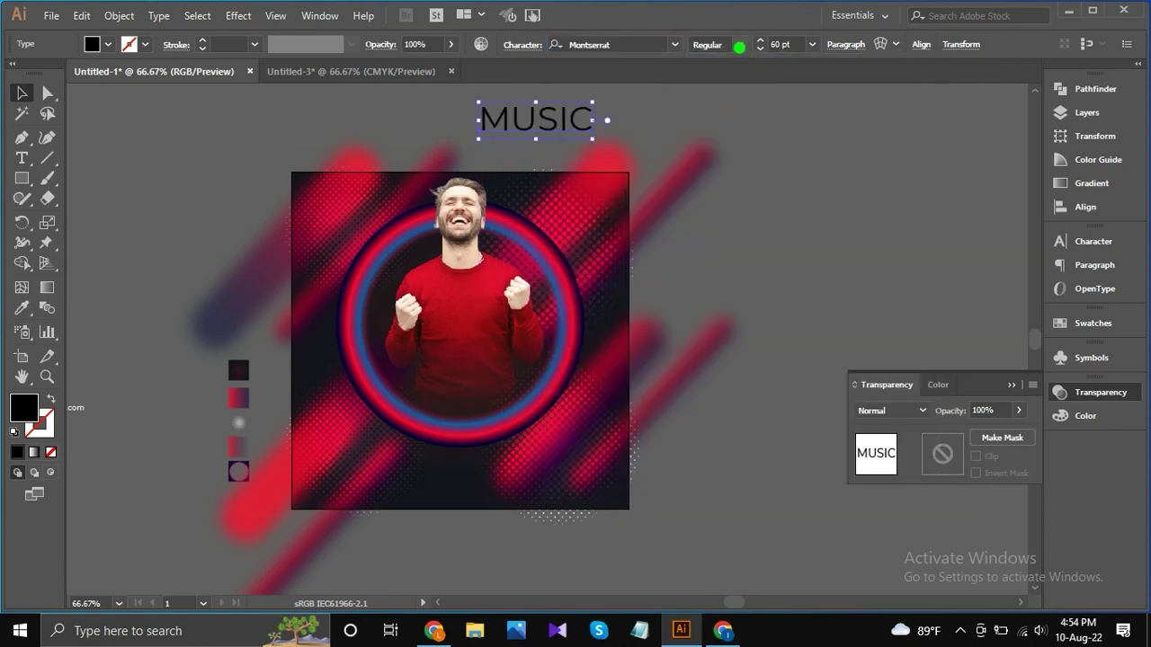
click(739, 44)
click(722, 362)
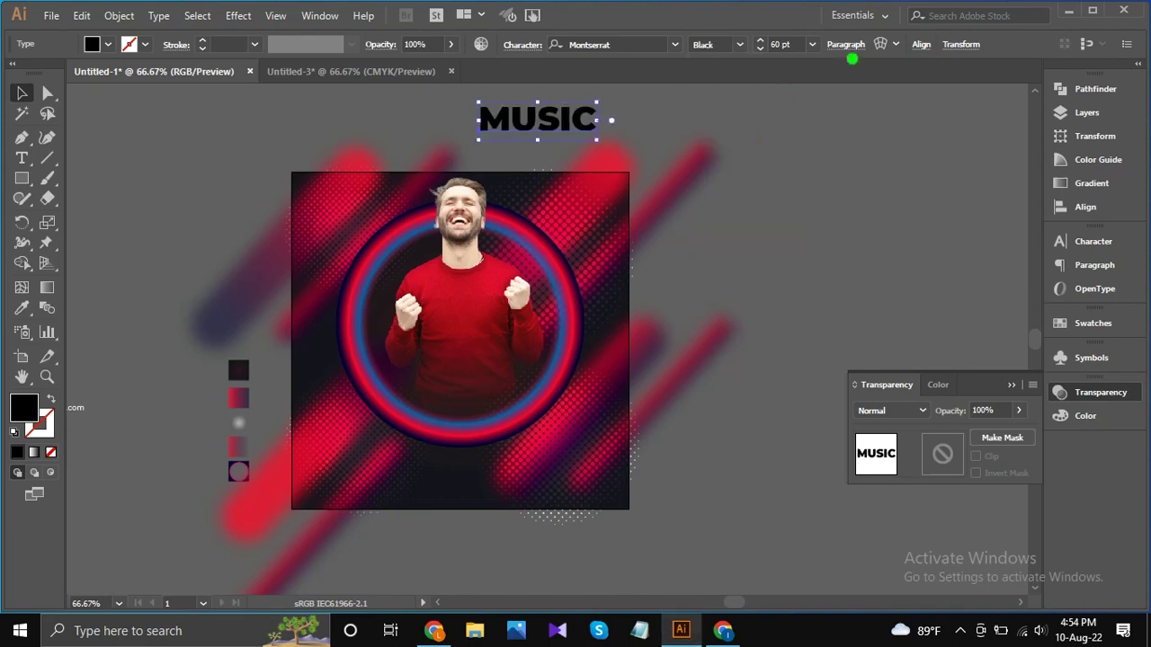
Set the MUSIC text to 80 pt and move it over the lower part of the ring.
click(784, 44)
text(80)
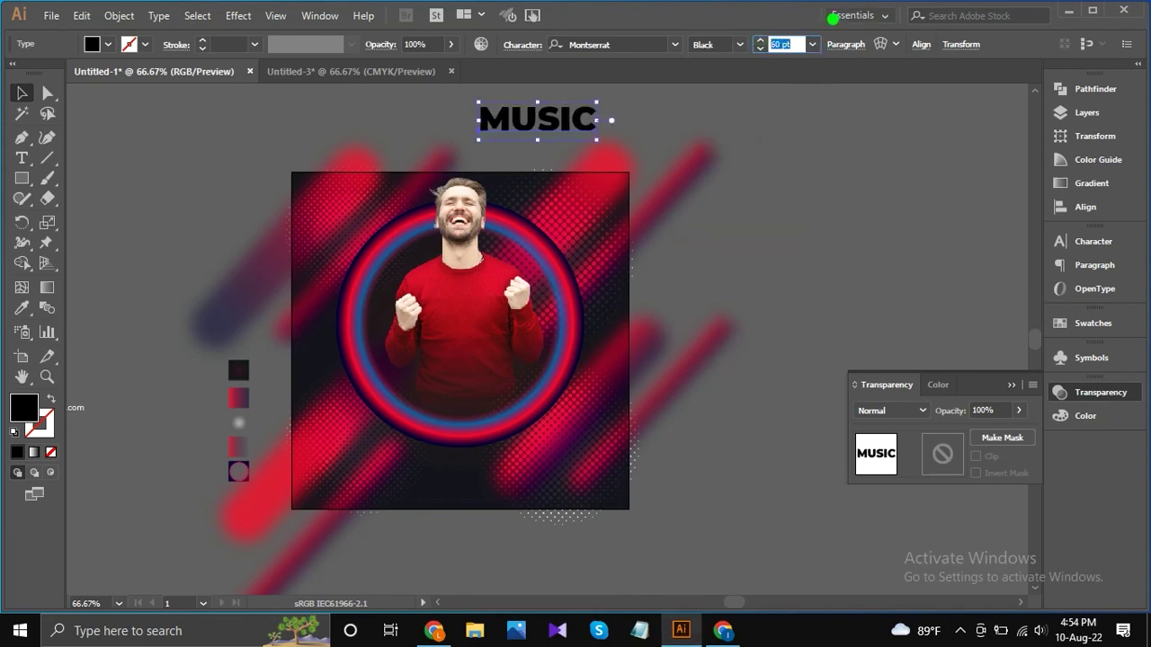
key(Return)
drag(551, 116, 457, 396)
Enlarge the MUSIC text to 100 pt.
click(798, 44)
key(Up)
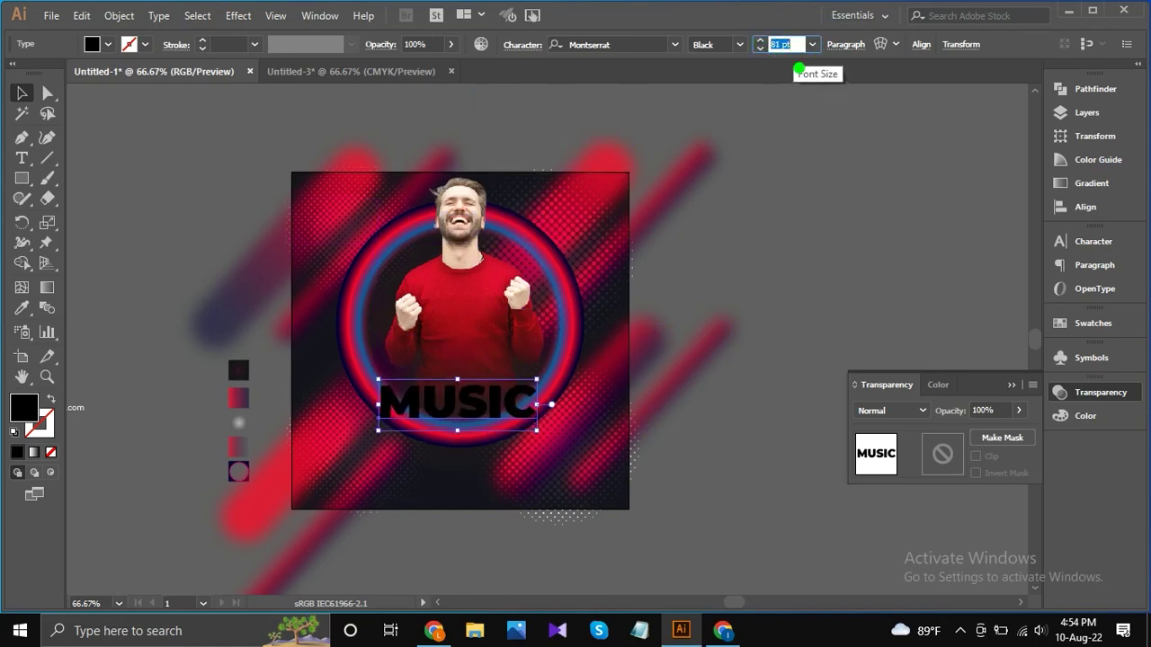
key(Up)
key(Up)
key(Up)
key(Up)
text(100)
key(Return)
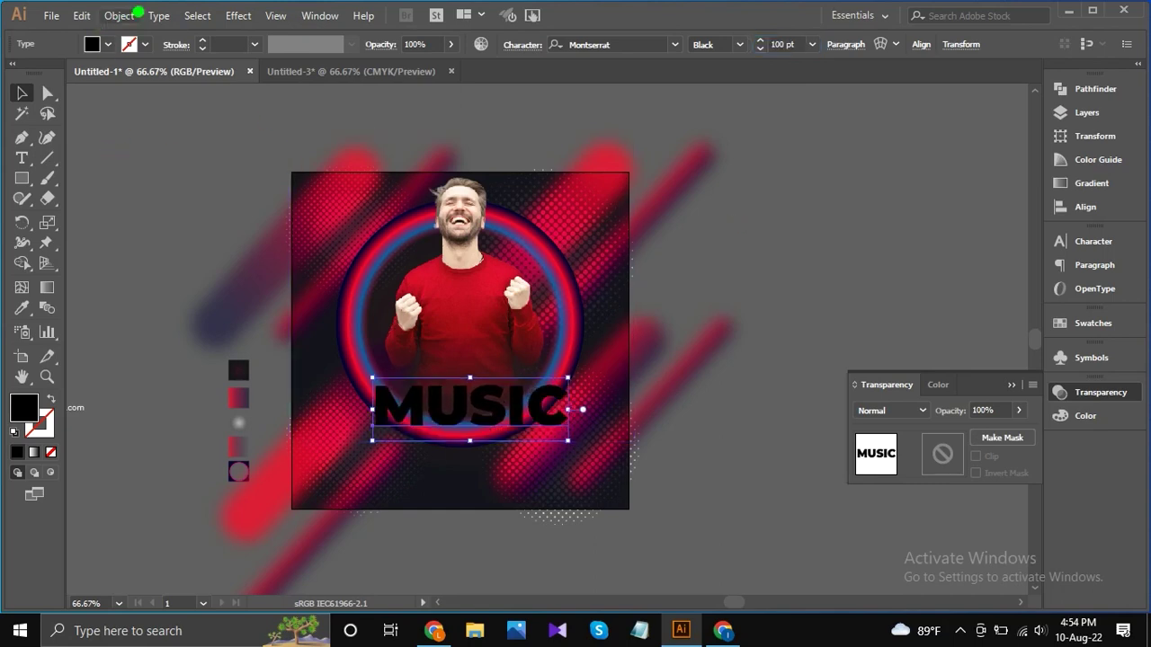
Expand the MUSIC text's object and fill into outlines and recolour them light grey.
click(119, 15)
click(167, 170)
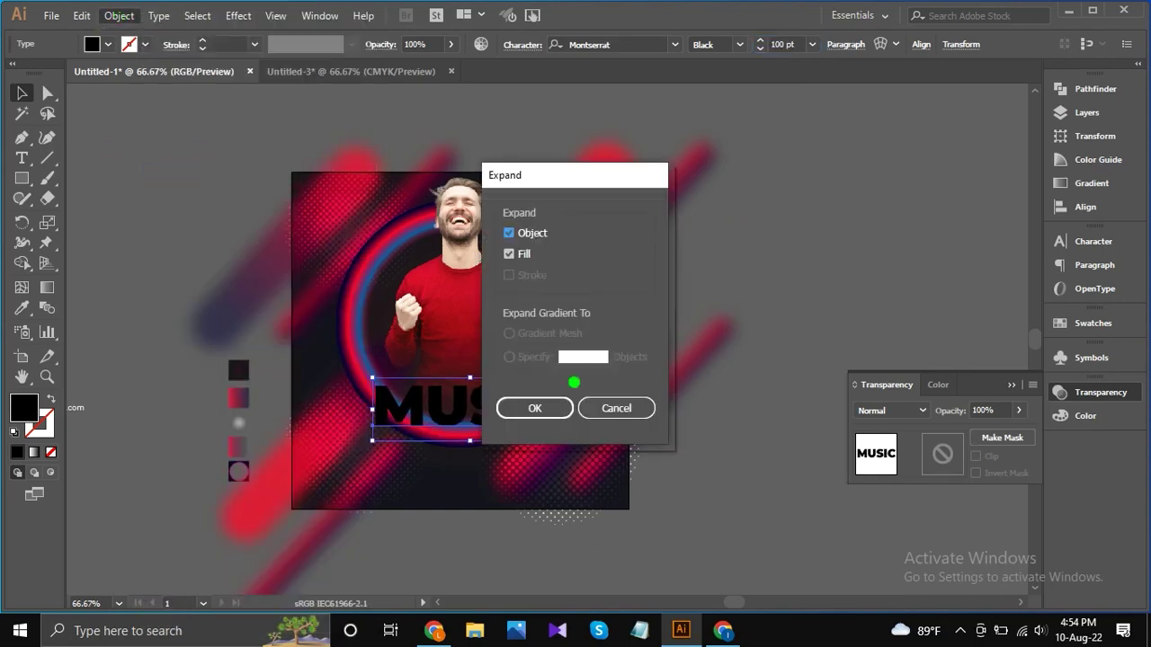
click(548, 403)
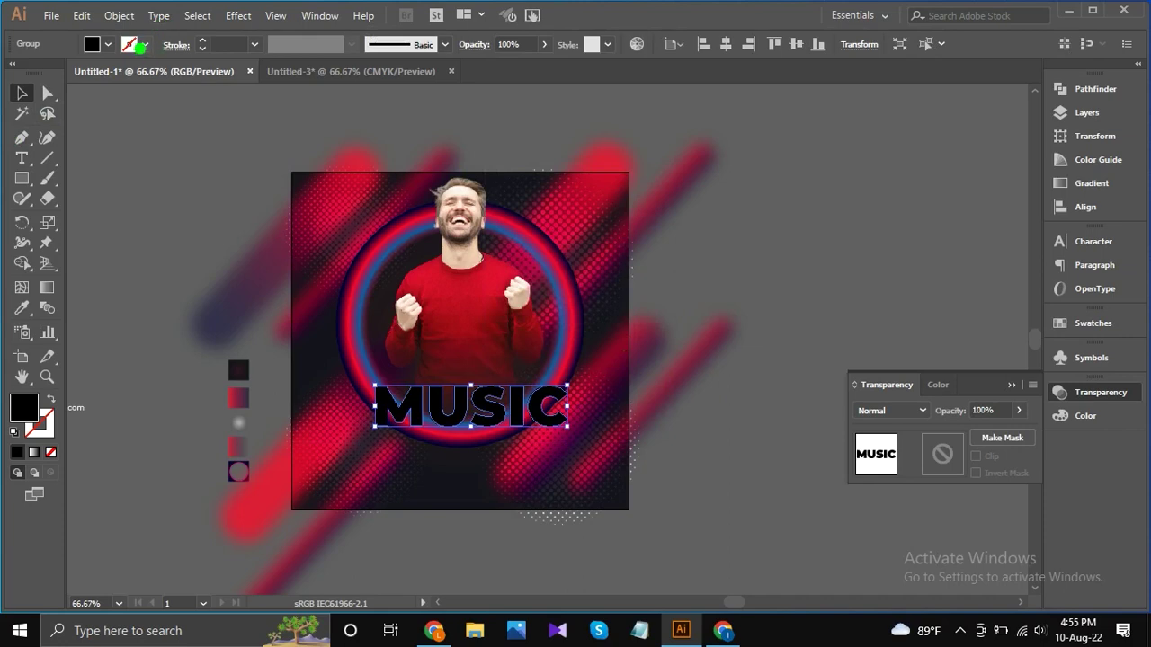
click(105, 44)
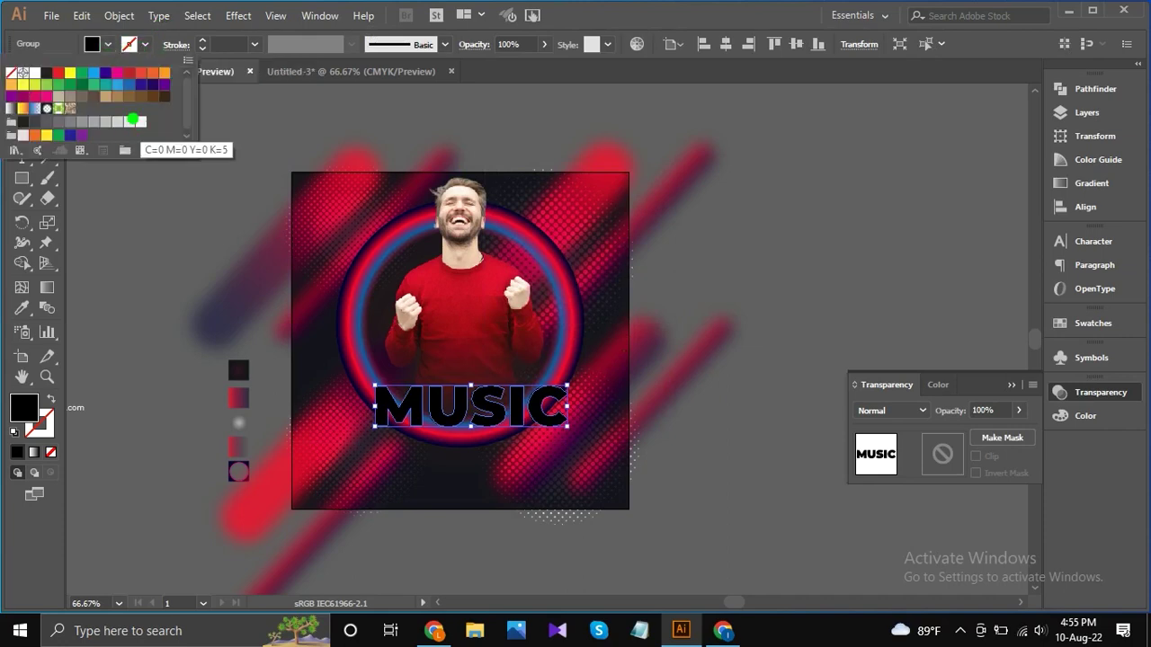
click(140, 121)
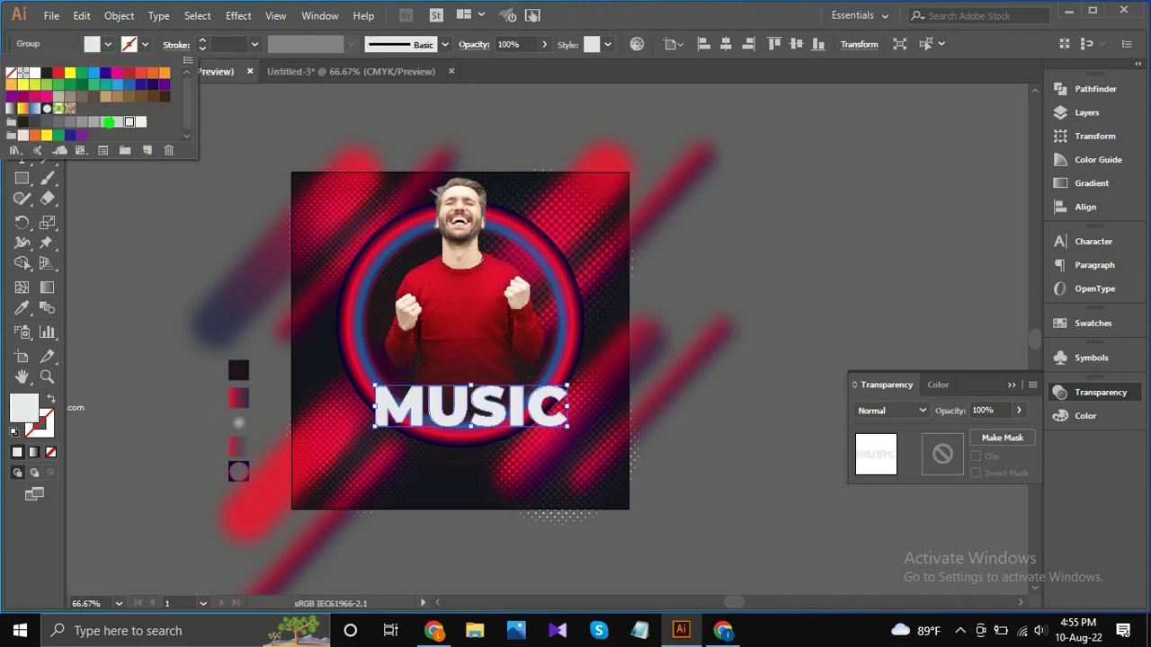
Fill the MUSIC lettering with a linear gradient from white to mid-grey.
click(1081, 182)
click(1087, 183)
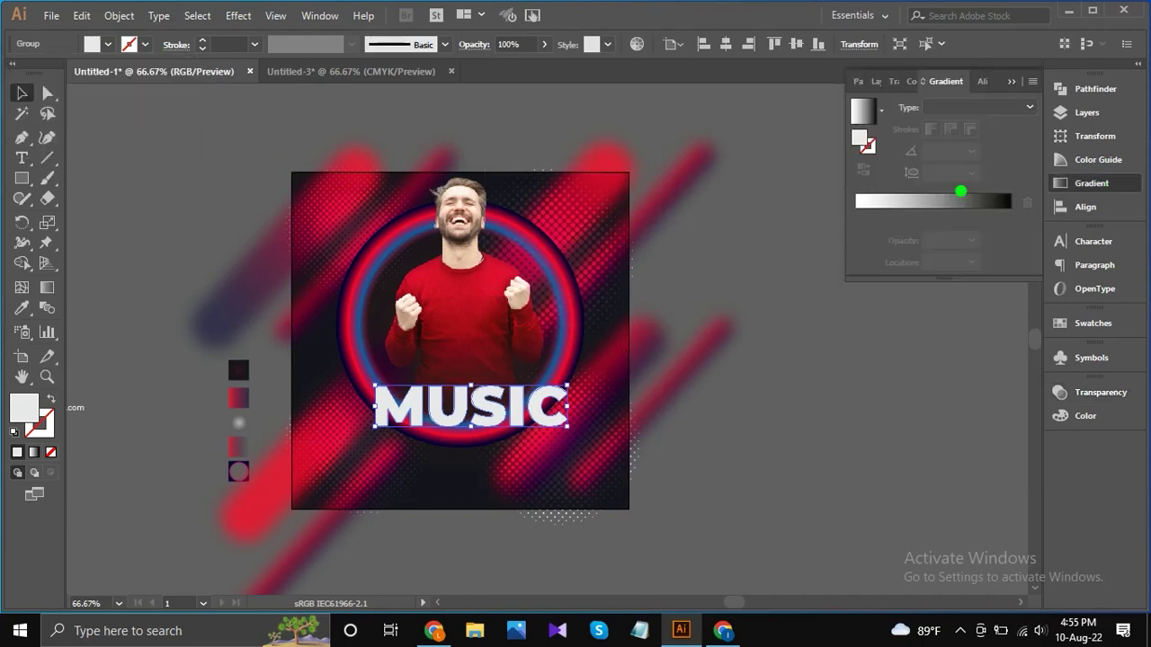
click(916, 204)
drag(869, 213, 978, 206)
click(1010, 214)
click(1028, 204)
double_click(1008, 213)
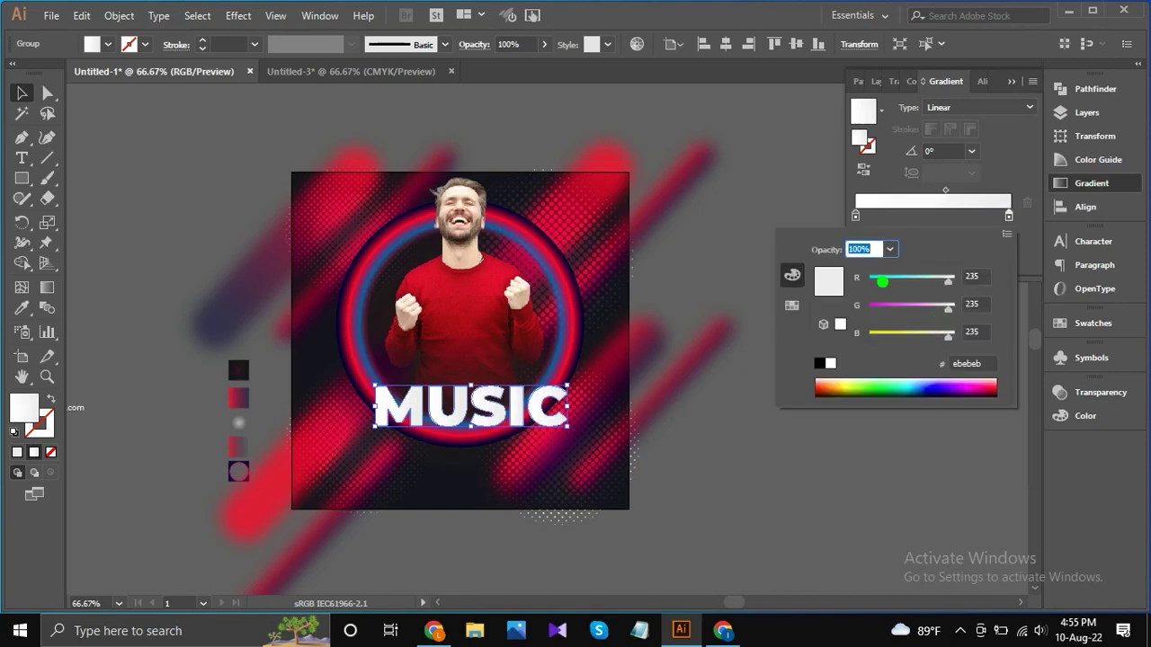
click(791, 306)
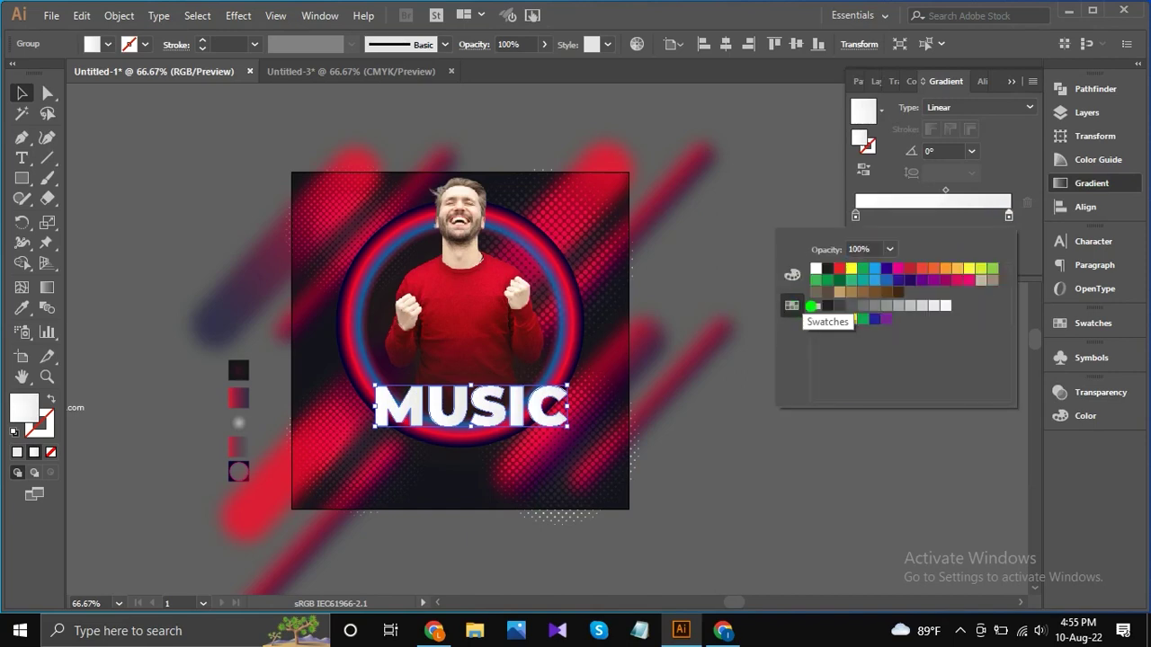
click(874, 306)
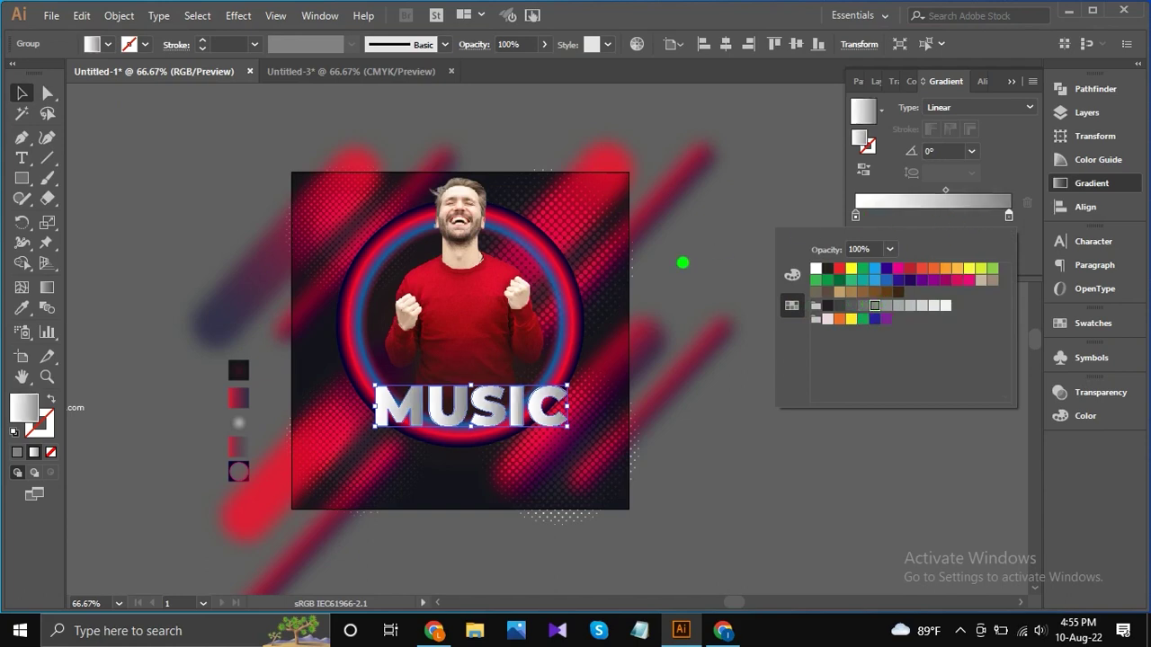
Shift the MUSIC gradient's midpoint to about 60% and redraw the gradient upward through the letters at about 87.5°.
click(682, 262)
click(478, 410)
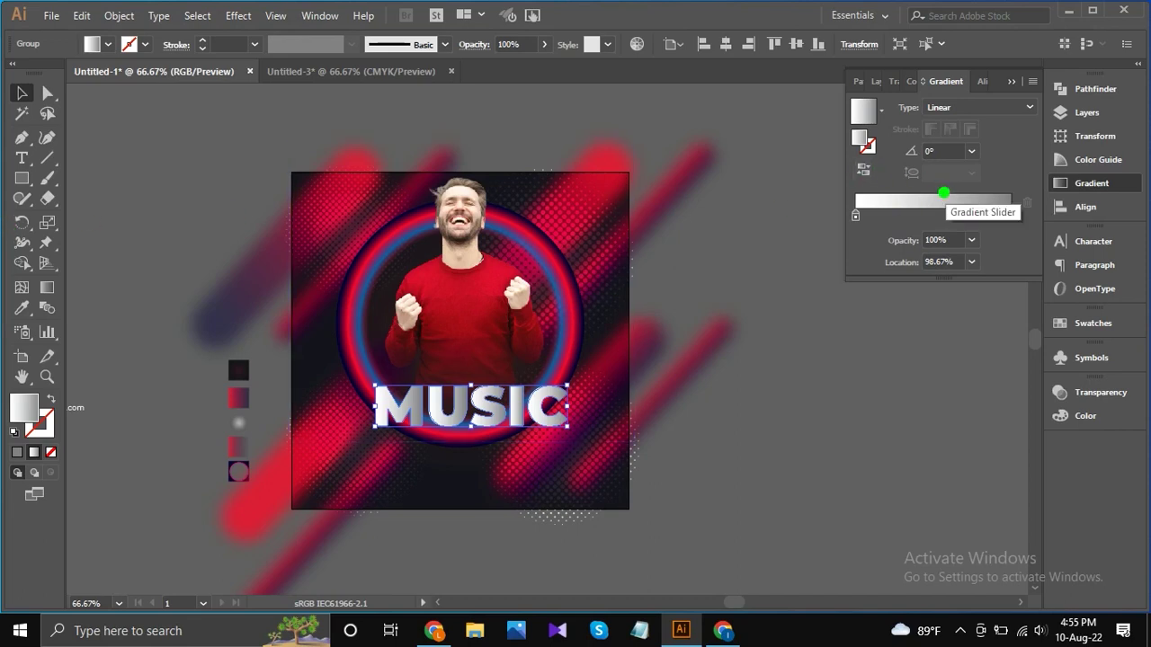
click(943, 192)
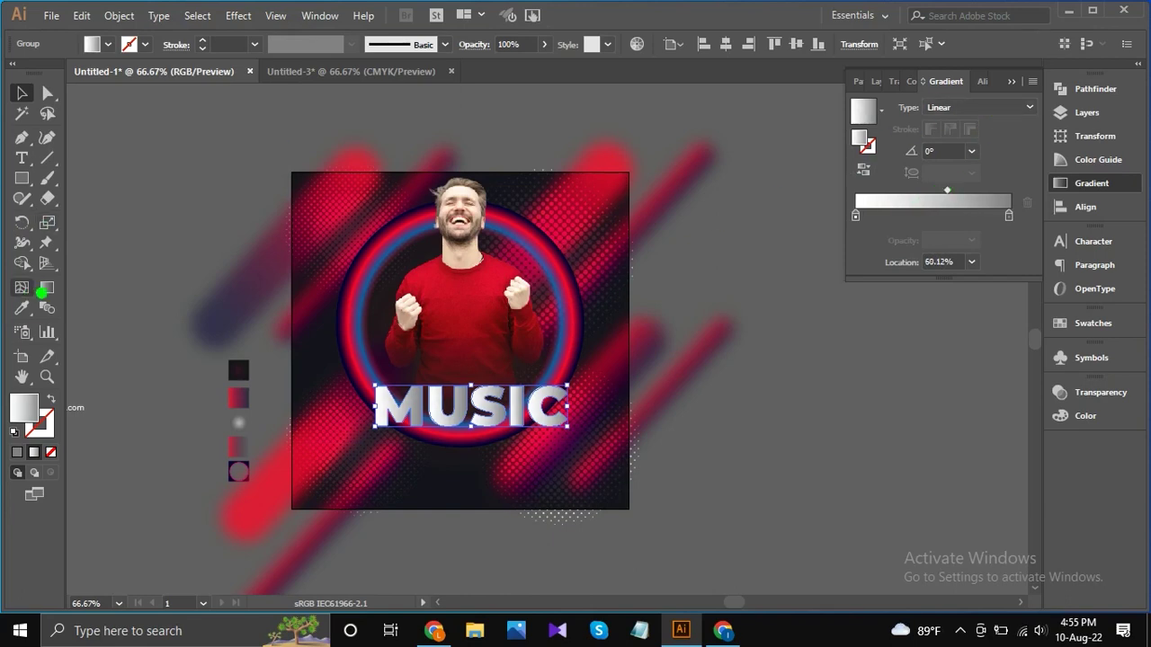
click(47, 286)
mouse_move(468, 392)
mouse_down()
mouse_move(467, 420)
mouse_move(469, 383)
mouse_up()
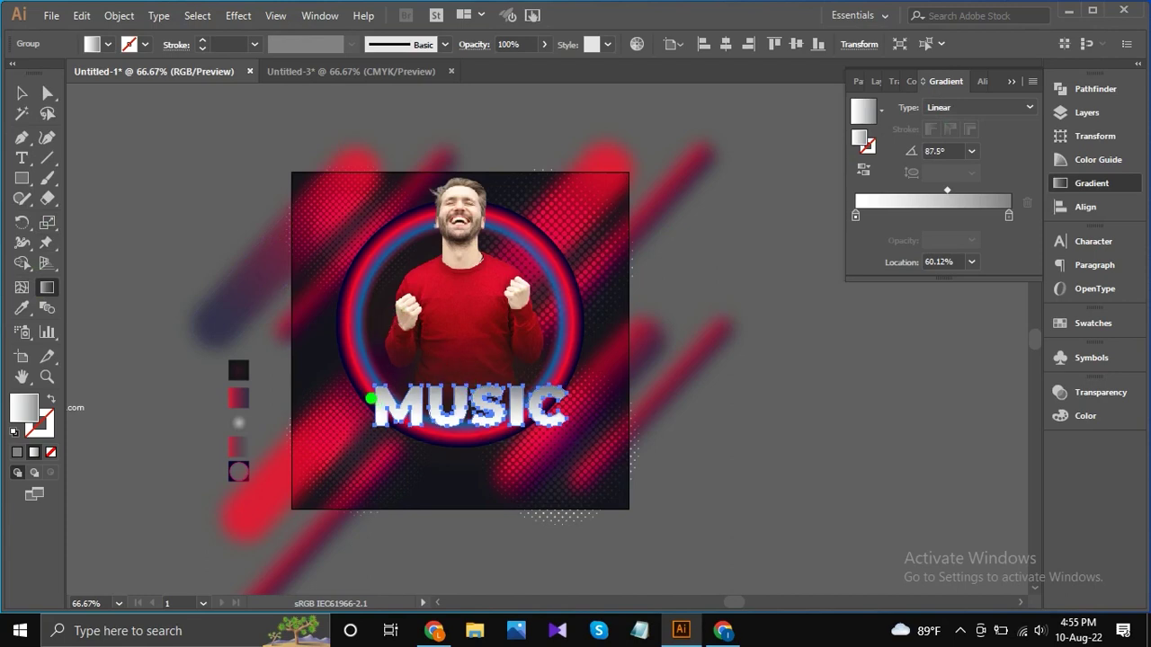
click(22, 93)
click(141, 160)
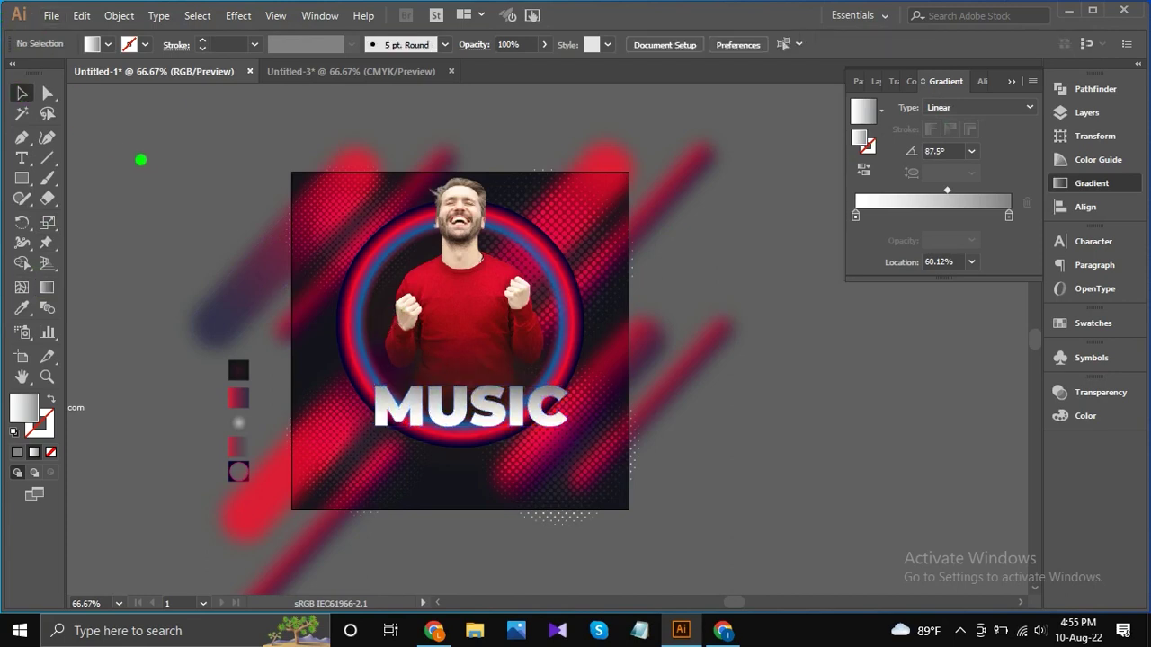
Enlarge the MUSIC lettering slightly and reposition it lower on the ring, centred horizontally on the artboard.
click(448, 416)
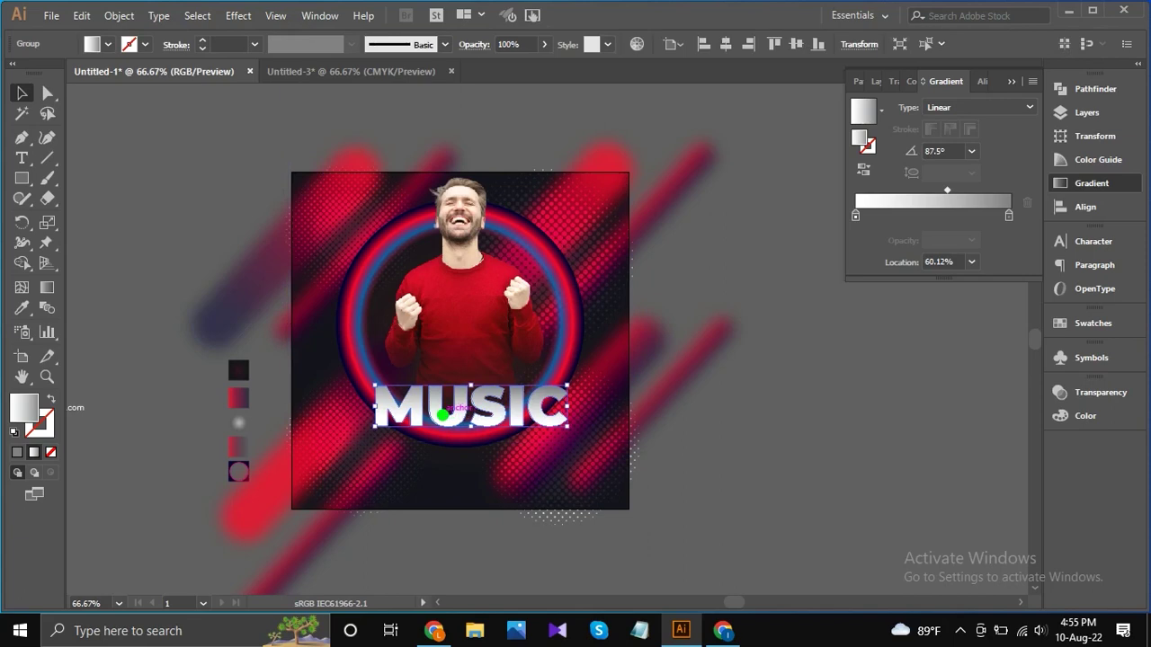
key(Down)
key(Down)
key(Down)
key(Down)
key(Down)
key(Down)
key(Down)
key(Down)
key(Down)
key(Down)
key(Down)
key(Down)
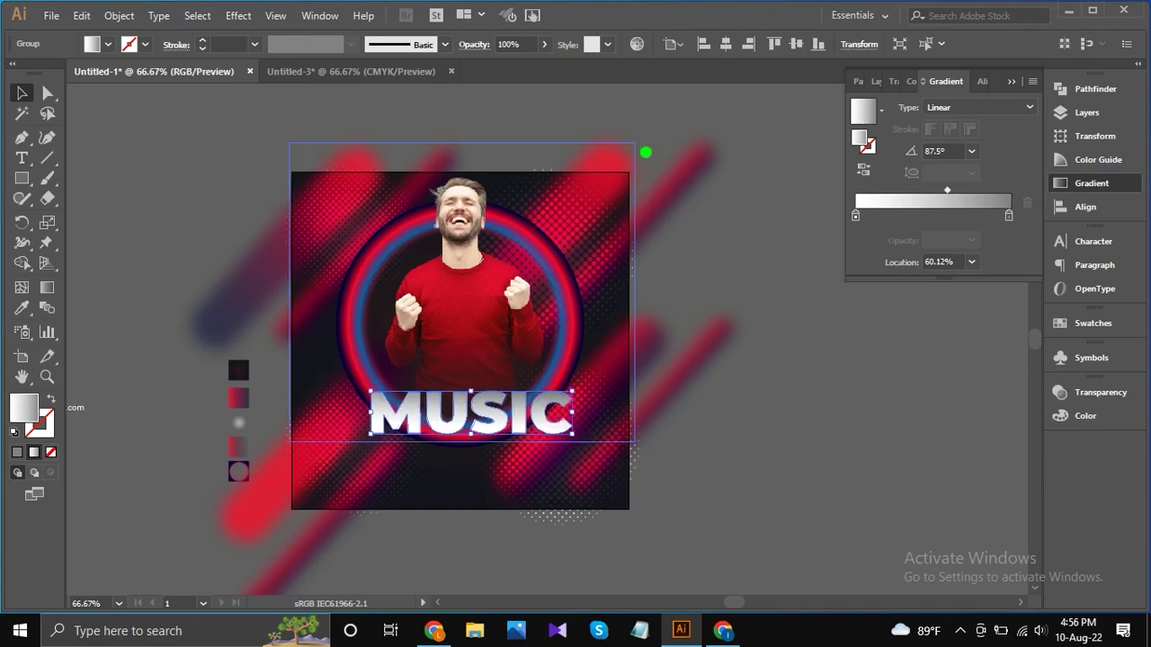
click(724, 45)
click(530, 439)
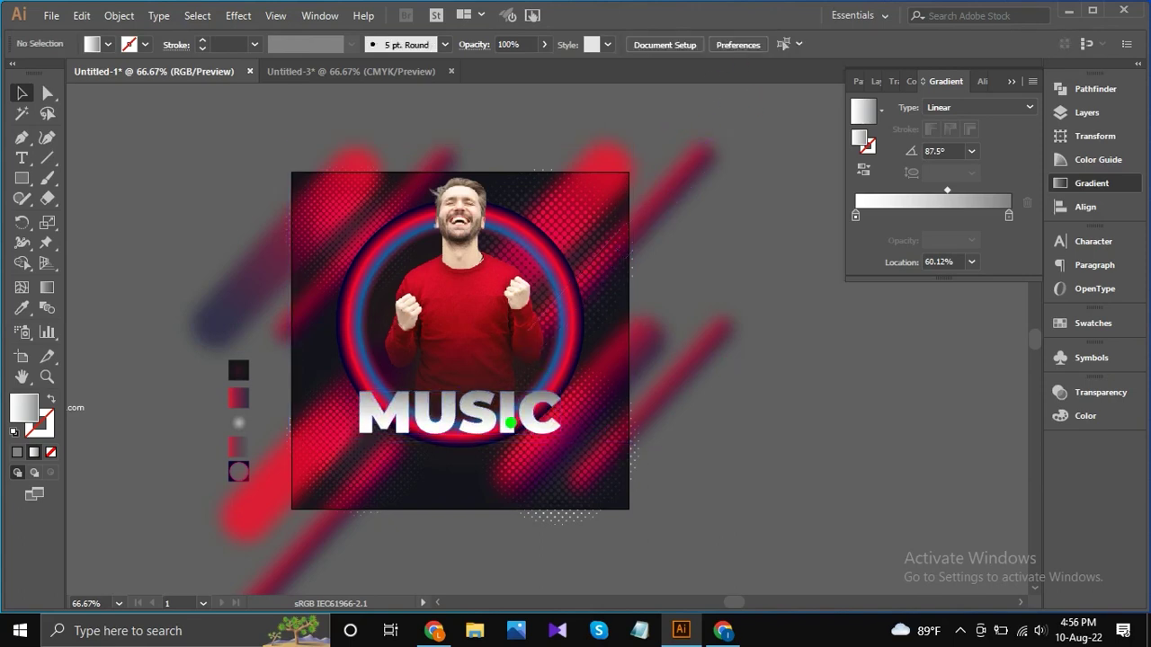
Create a copy of the MUSIC lettering reflected across the horizontal axis.
click(451, 418)
right_click(450, 419)
mouse_move(543, 311)
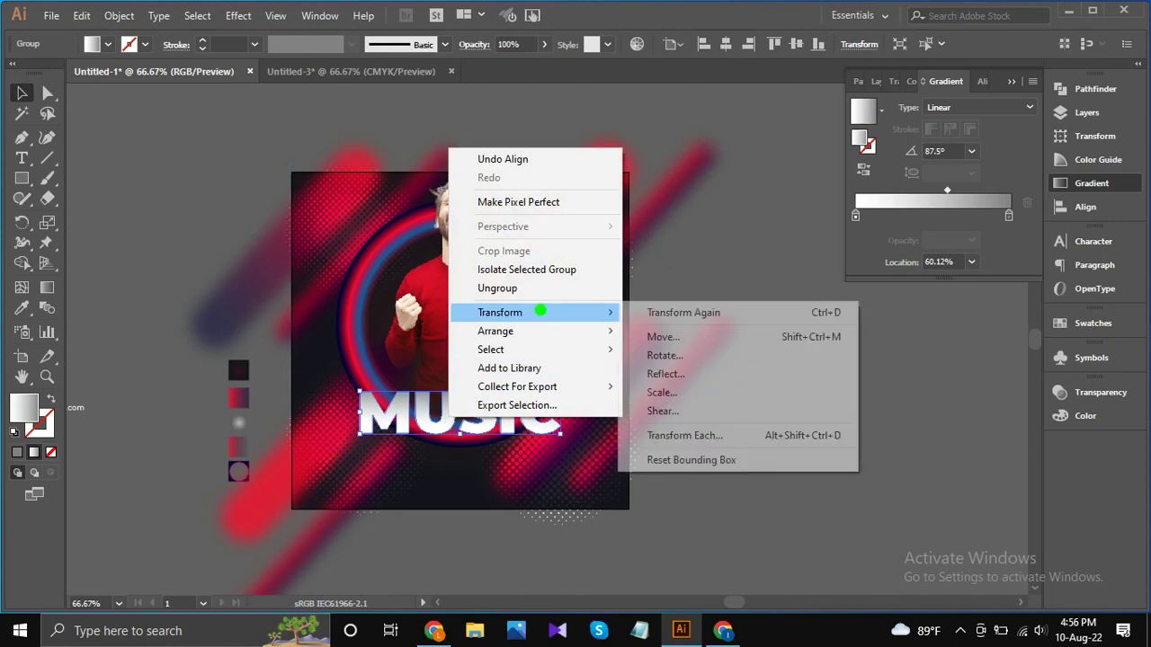
click(692, 371)
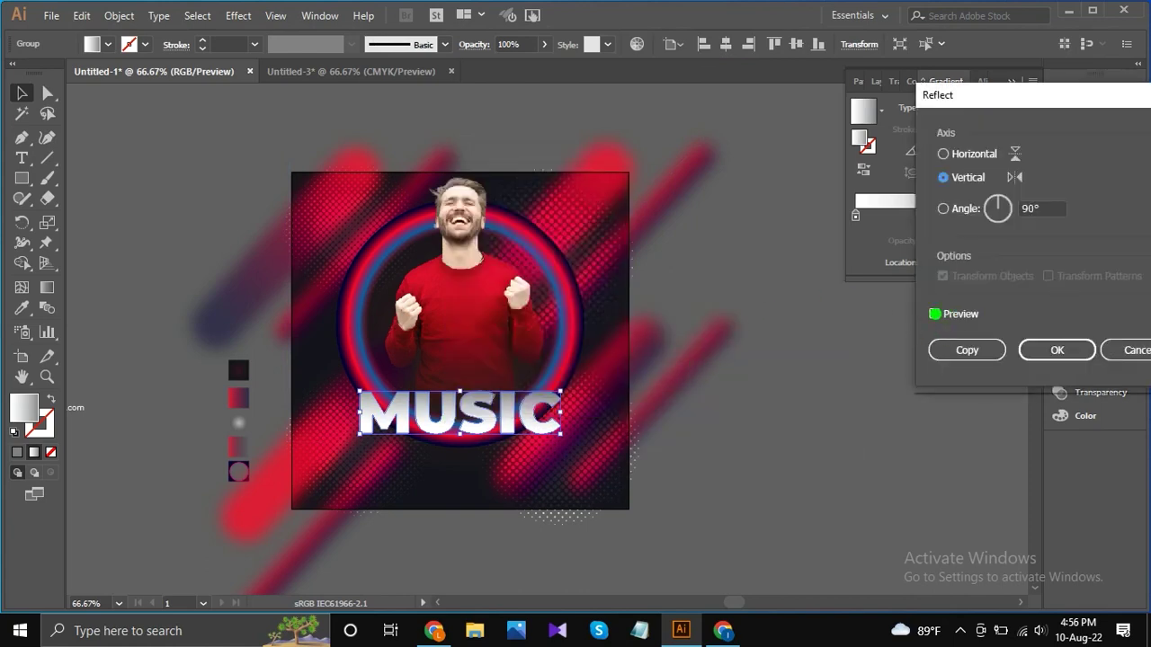
click(934, 313)
click(942, 154)
click(944, 358)
Move the reflected MUSIC copy straight down until it sits directly beneath the original lettering.
key(Down)
key(Down)
key(Down)
key(Down)
key(Down)
key(Down)
key(Down)
key(Down)
key(Down)
key(Down)
key(Down)
key(Down)
key(Down)
key(Down)
key(Down)
key(Down)
key(Down)
key(Down)
key(Down)
key(Down)
key(Down)
key(Down)
key(Down)
key(Down)
key(Down)
key(Down)
key(Down)
key(Down)
key(Down)
key(Down)
key(Down)
key(Down)
key(Down)
key(Down)
key(Down)
key(Down)
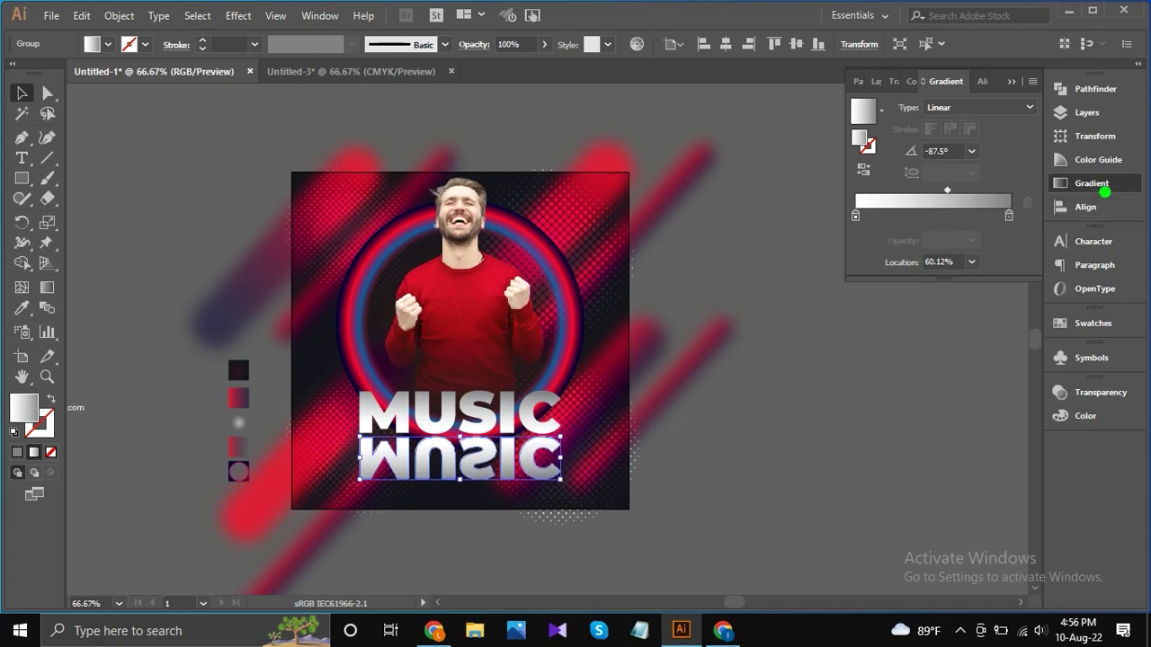
Create an opacity mask on the reflected MUSIC copy and draw a rectangle covering it inside the mask.
click(472, 45)
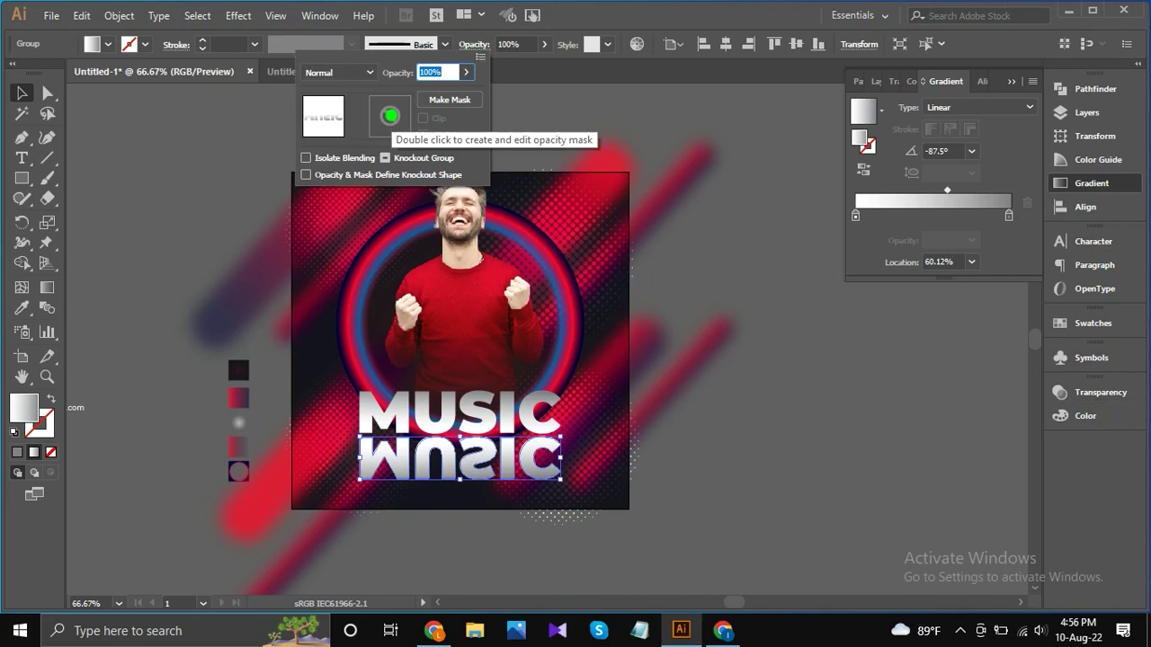
double_click(390, 115)
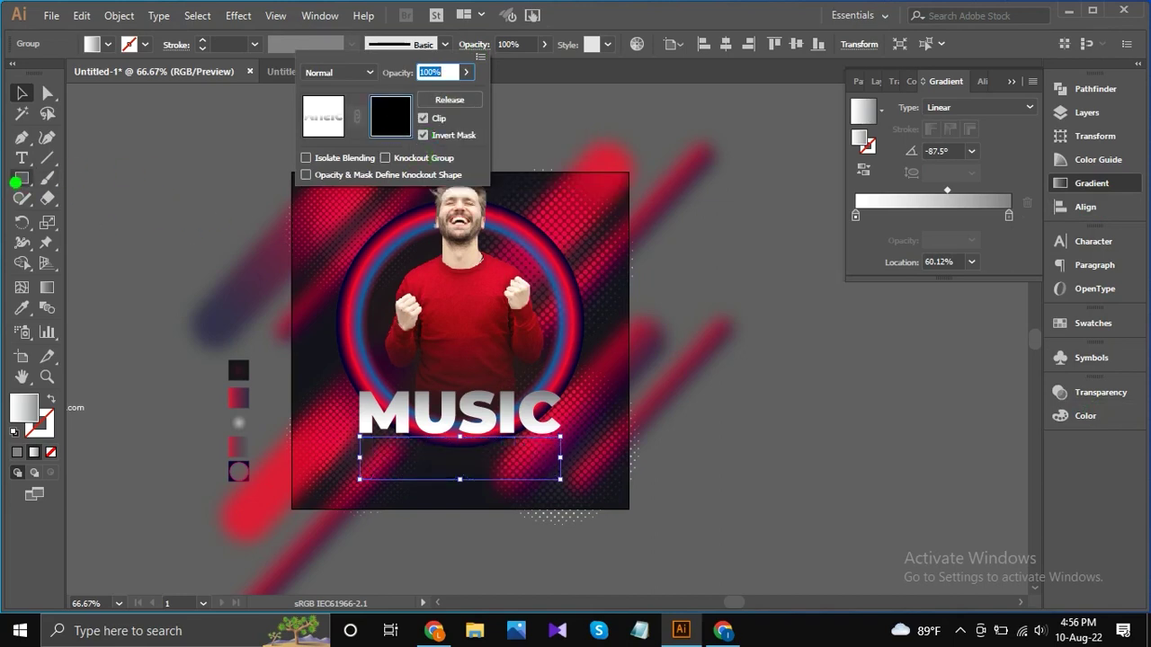
click(18, 180)
click(20, 178)
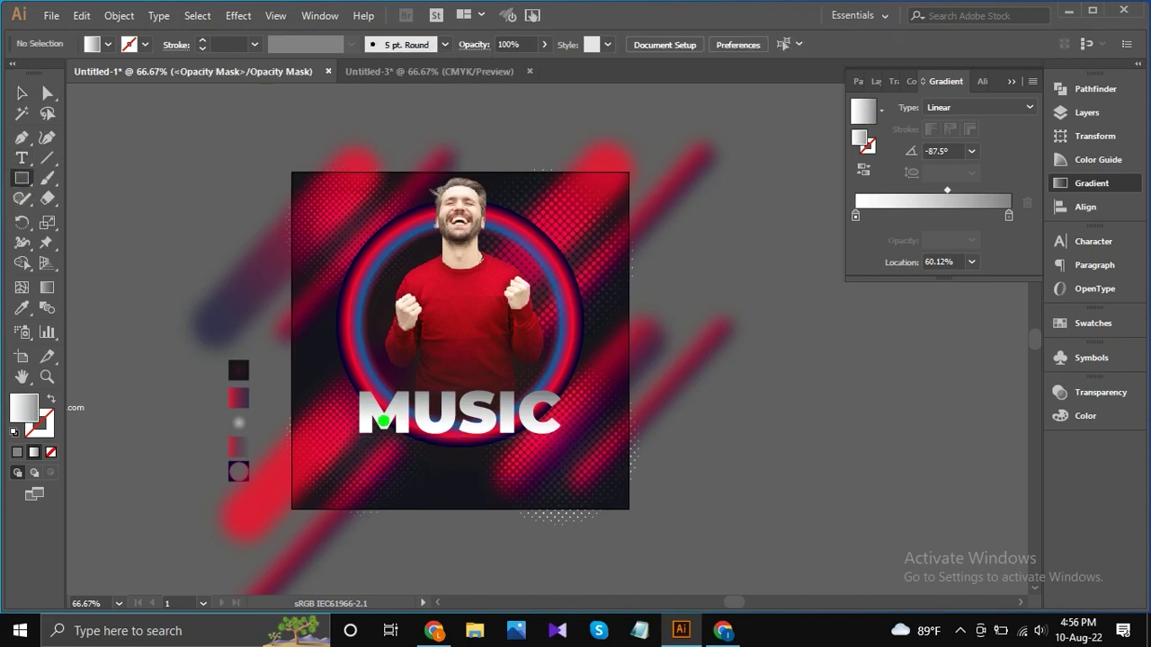
drag(354, 437, 559, 480)
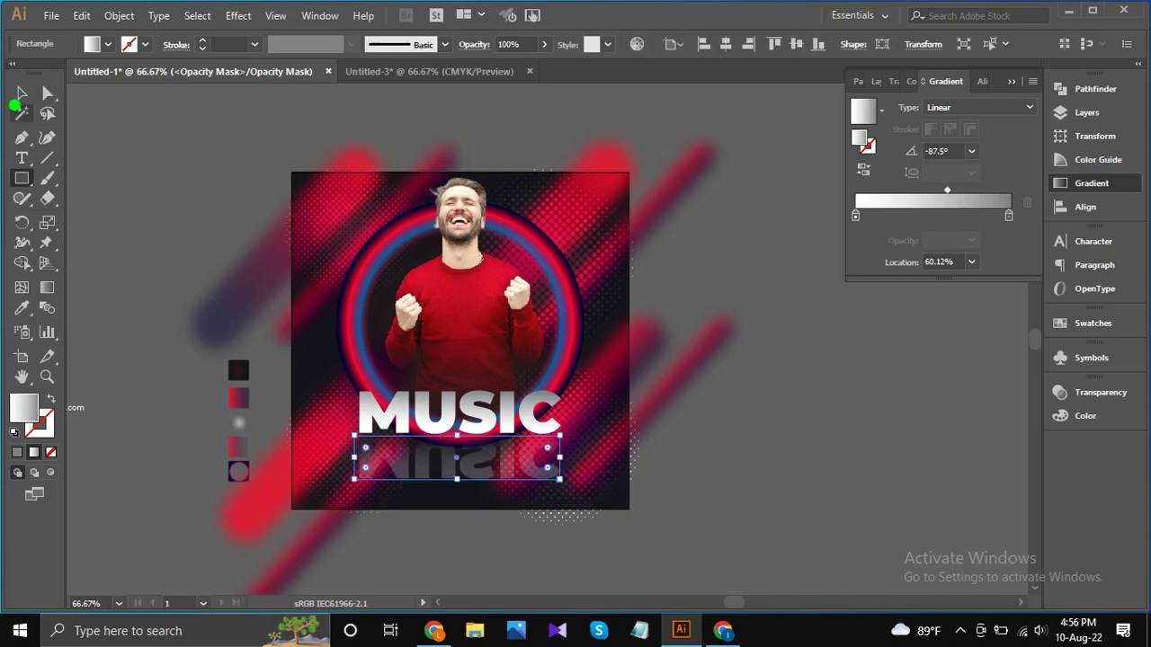
Fill the mask rectangle with a white-to-black linear gradient and turn off Clip for the opacity mask.
click(20, 94)
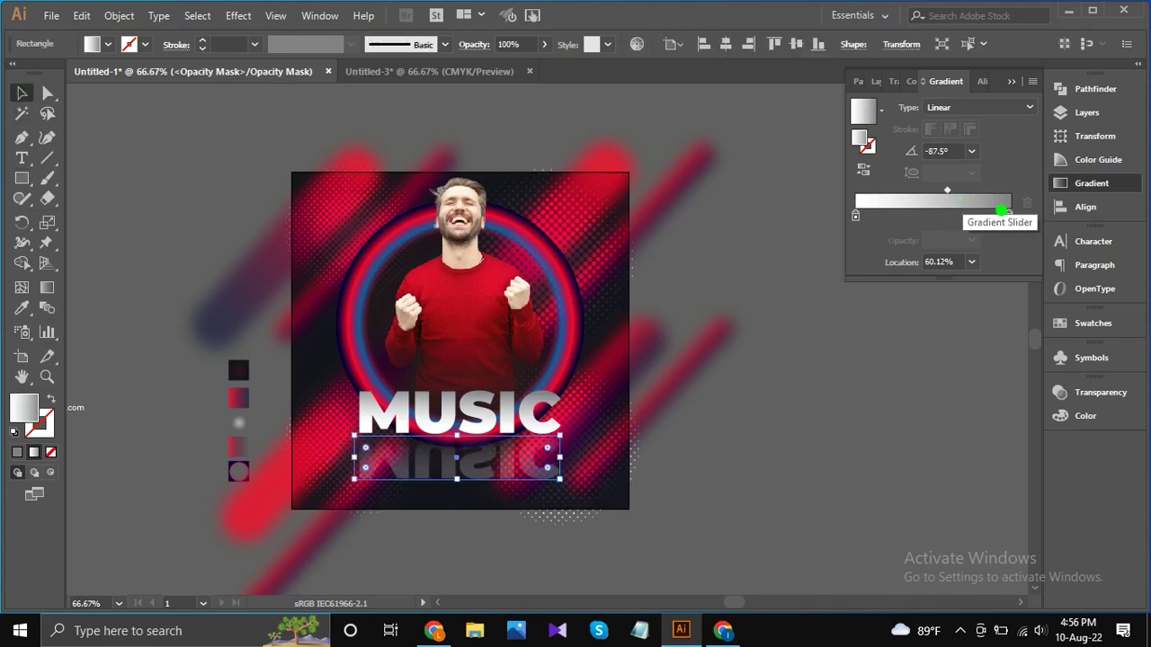
click(880, 110)
click(849, 149)
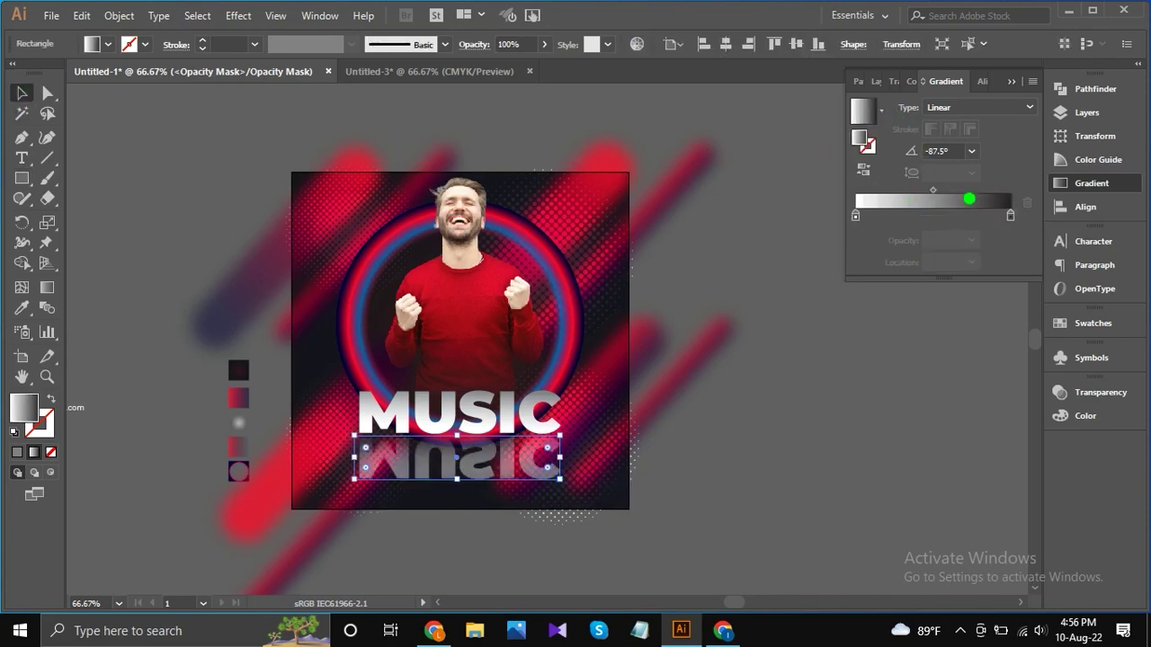
click(996, 105)
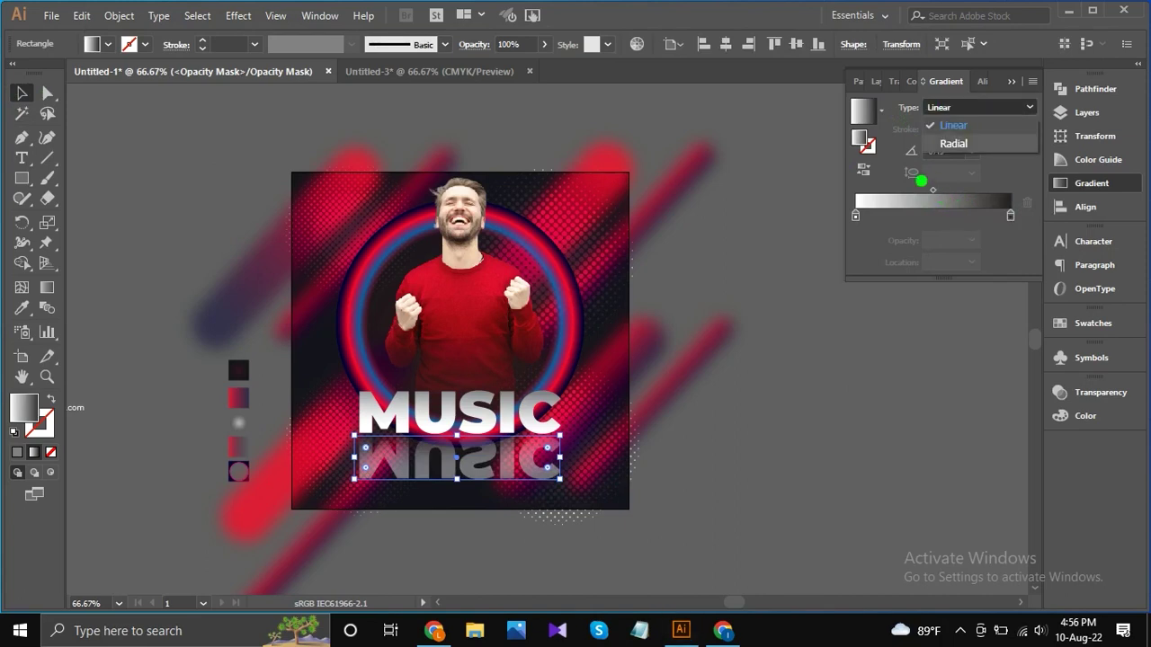
click(869, 177)
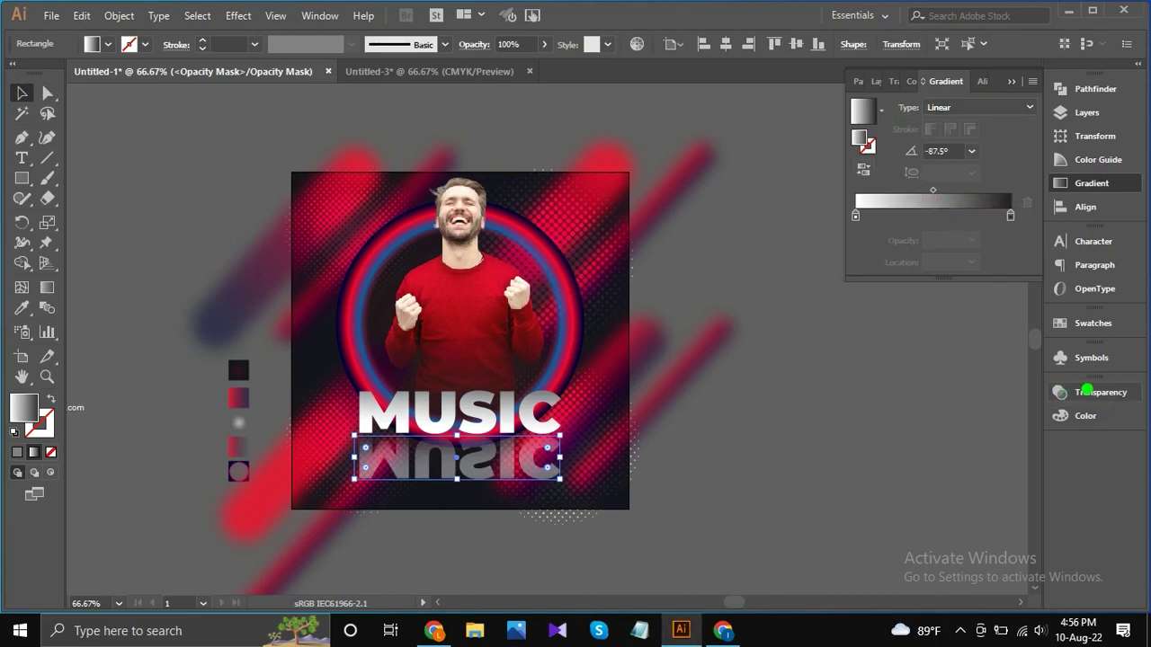
click(1091, 392)
click(976, 456)
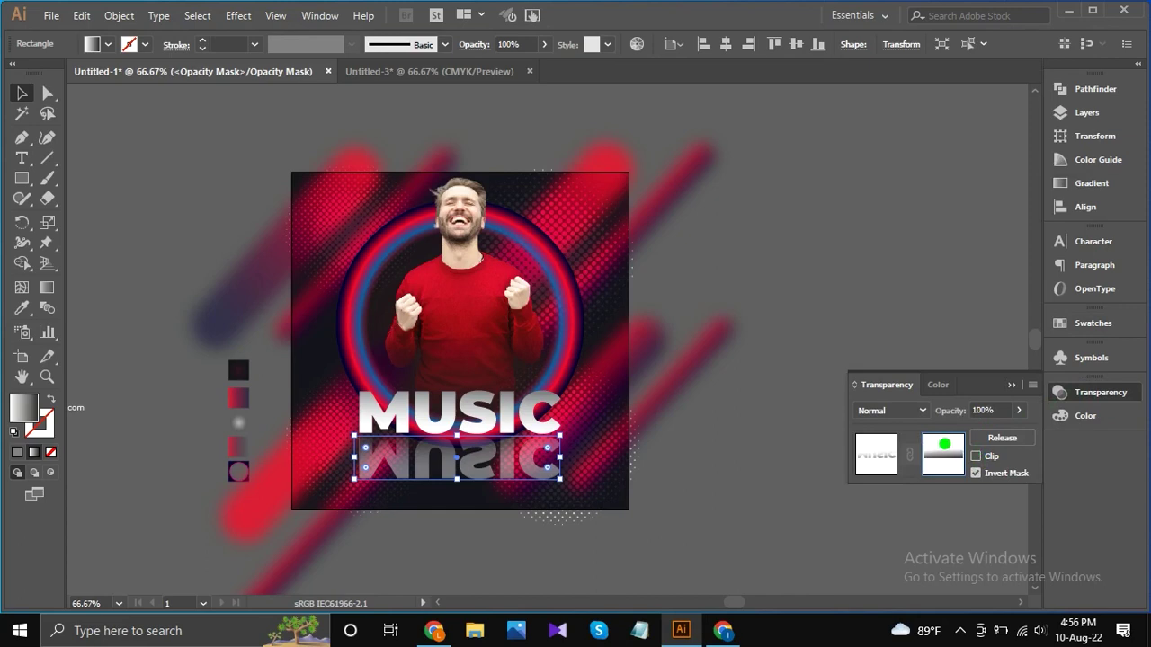
Redraw the mask gradient vertically so the MUSIC reflection fades out downward, and exit opacity mask editing.
click(47, 287)
drag(456, 436, 455, 484)
scroll(458, 467, up, 1)
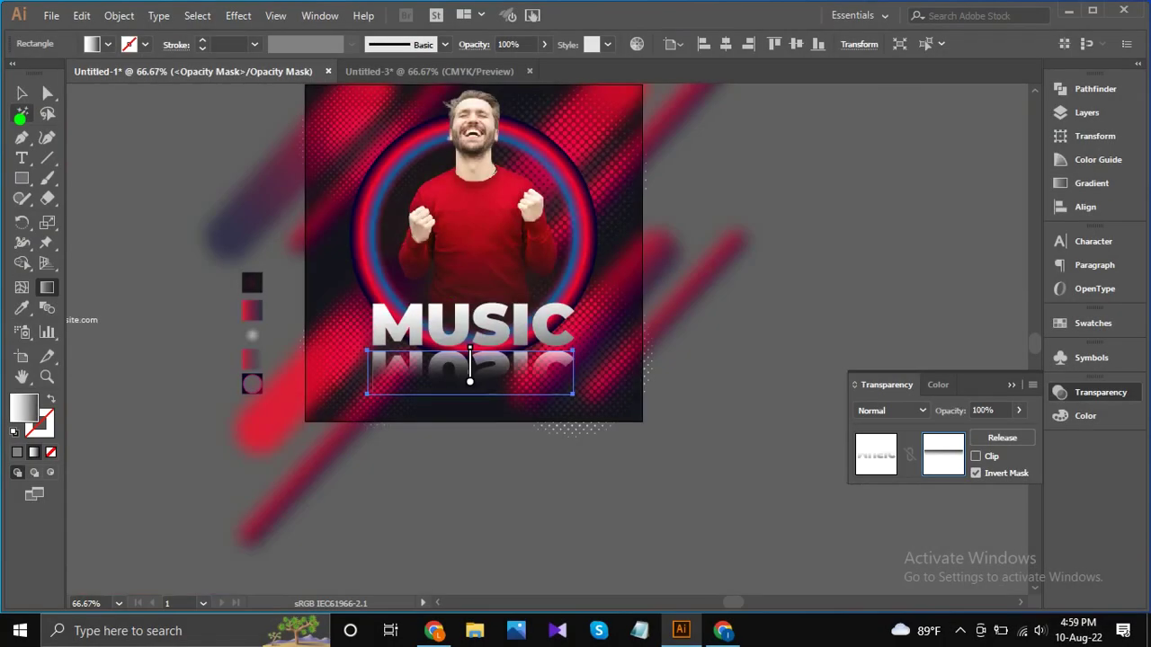
click(22, 93)
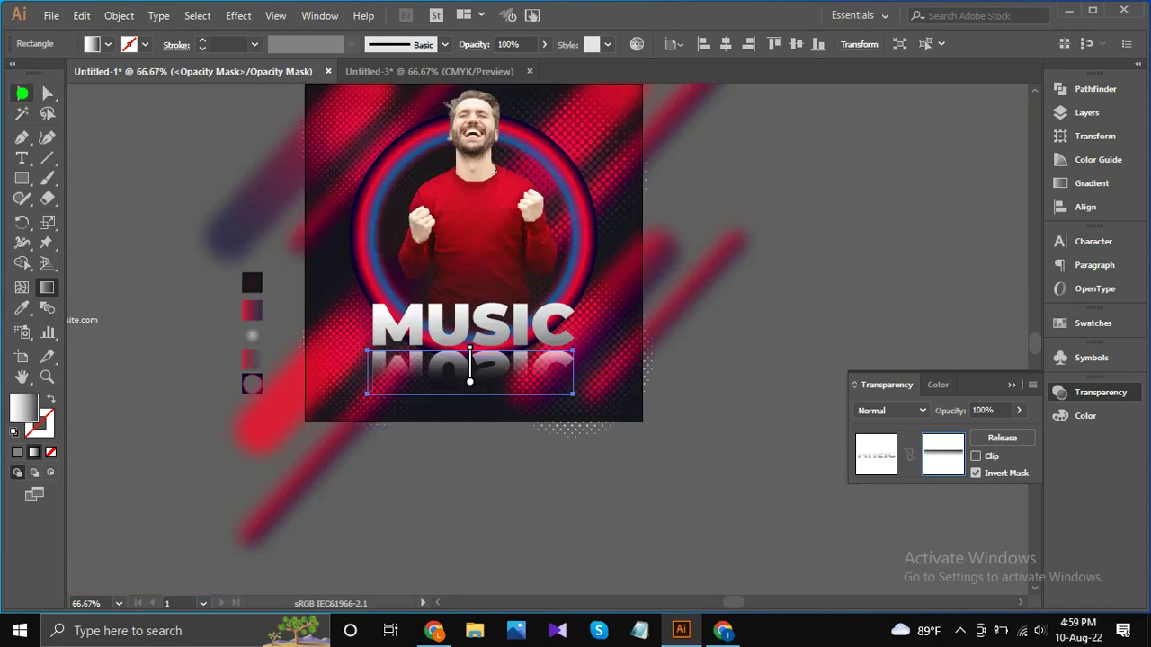
click(459, 250)
scroll(516, 220, down, 1)
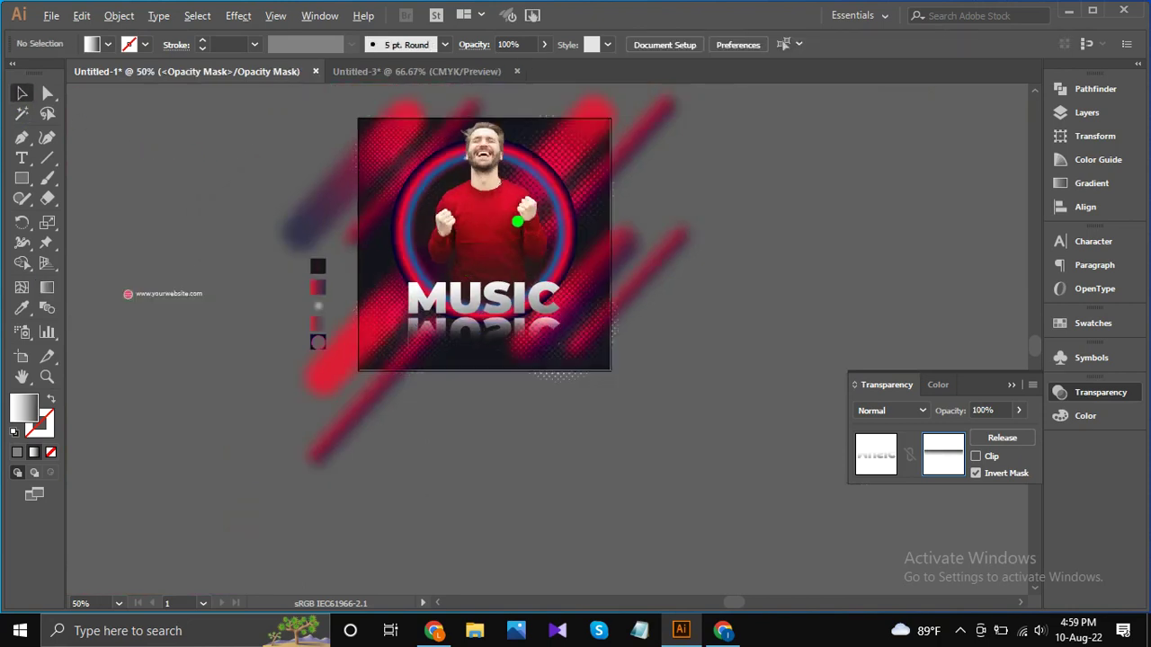
drag(521, 224, 642, 303)
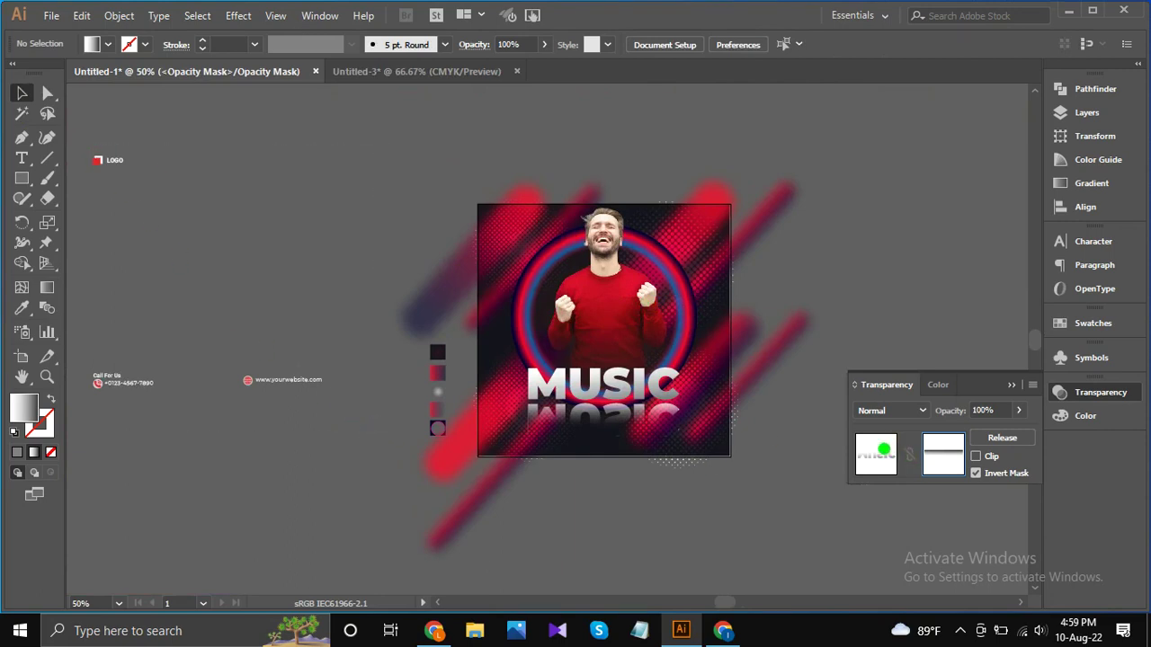
click(884, 449)
Move the grouped logo, phone and website details onto the artboard and bring the group to the front.
click(308, 414)
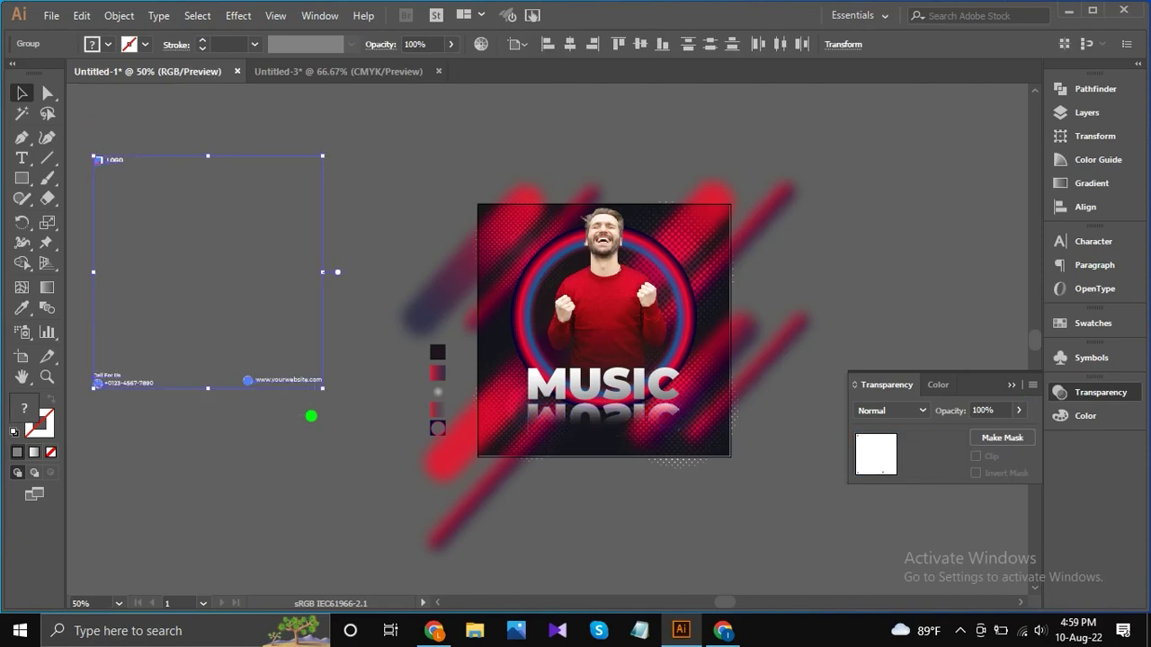
scroll(310, 326, down, 1)
scroll(307, 335, down, 1)
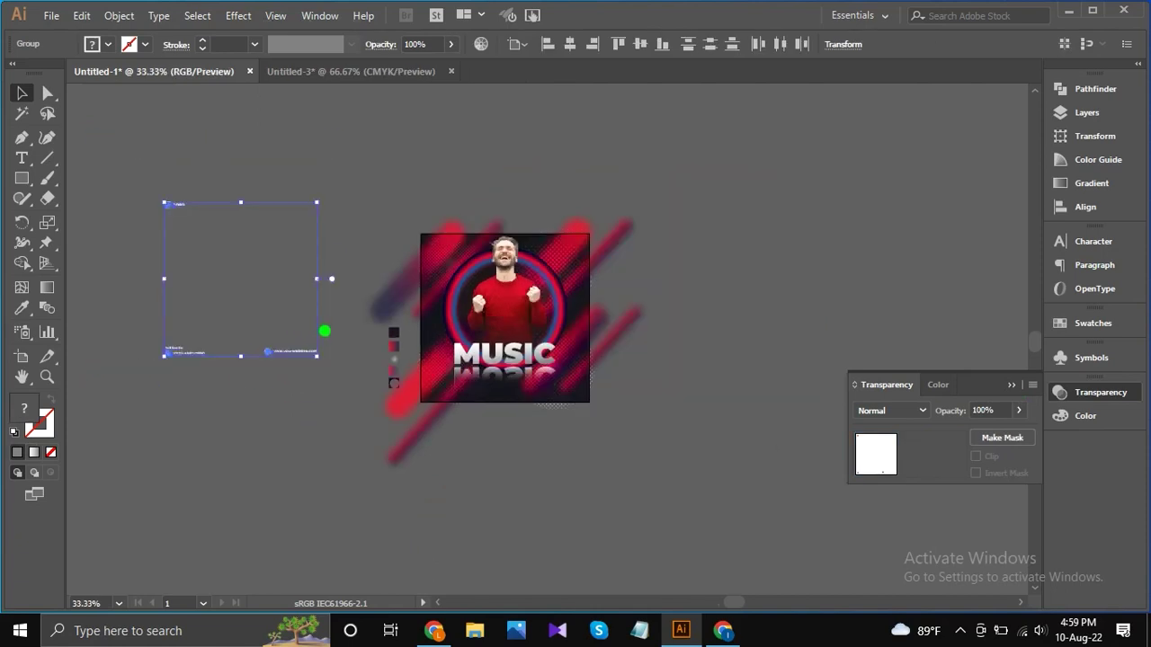
scroll(270, 322, right, 2)
drag(203, 354, 468, 394)
scroll(419, 331, up, 2)
right_click(419, 321)
mouse_move(539, 485)
click(605, 483)
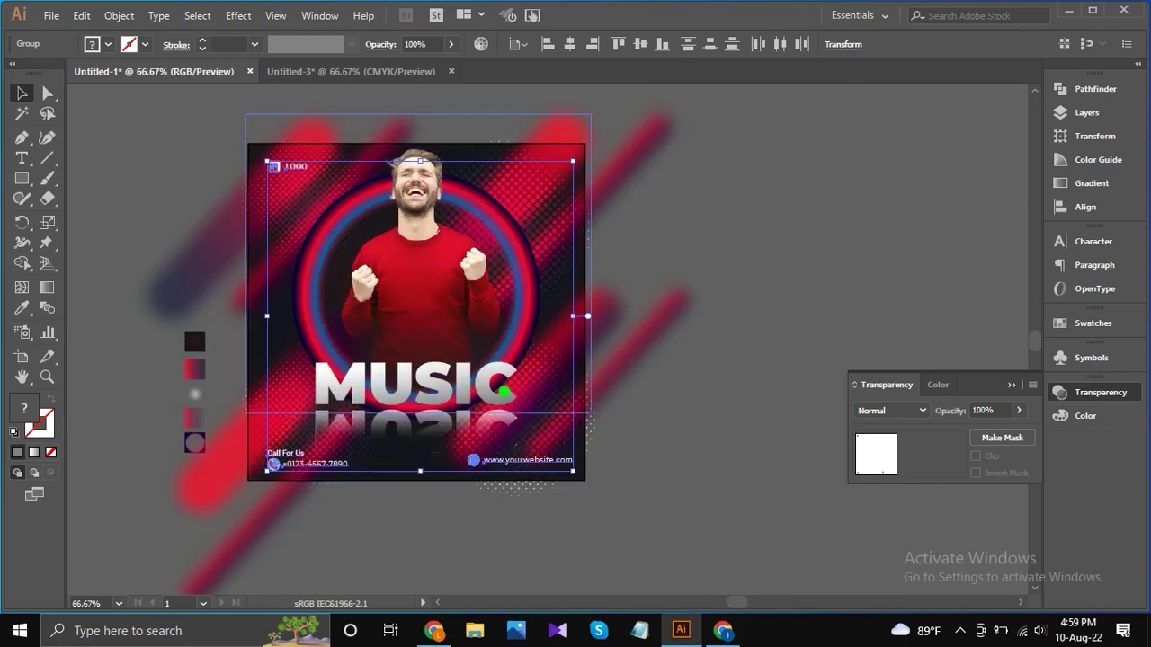
Nudge the logo and contact details group slightly up and to the right on the artboard.
key(Up)
key(Up)
key(Up)
key(Up)
key(Up)
key(Right)
click(638, 460)
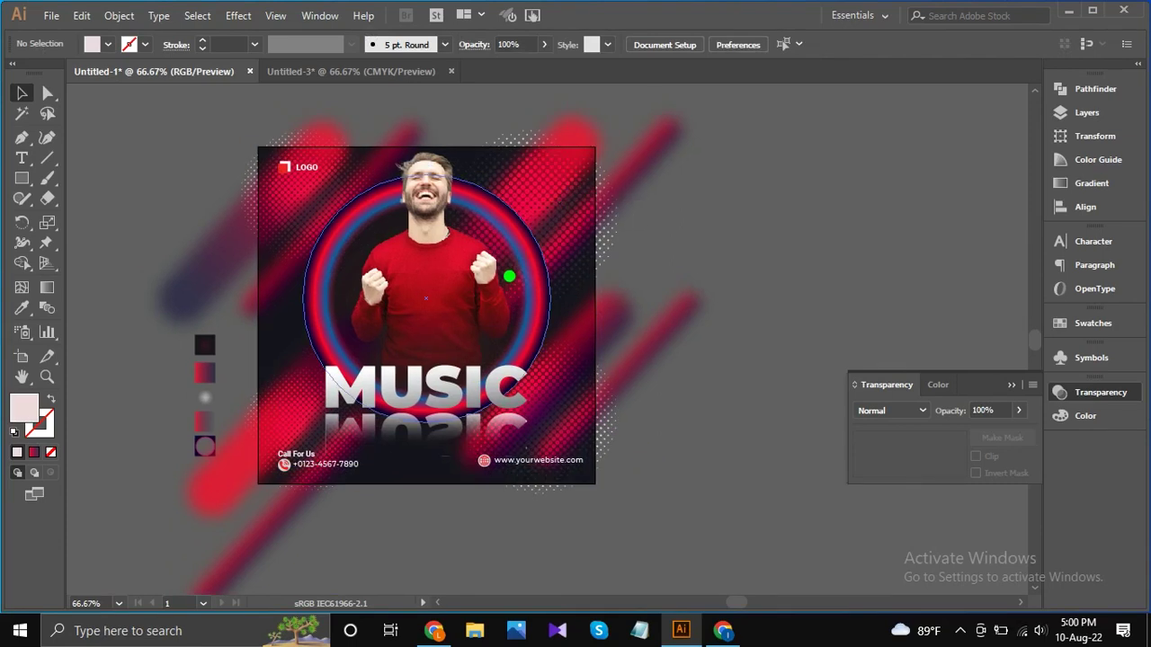
Create a 600 x 600 px rectangle and align it to the artboard's horizontal center and top edge so it covers the design.
key(m)
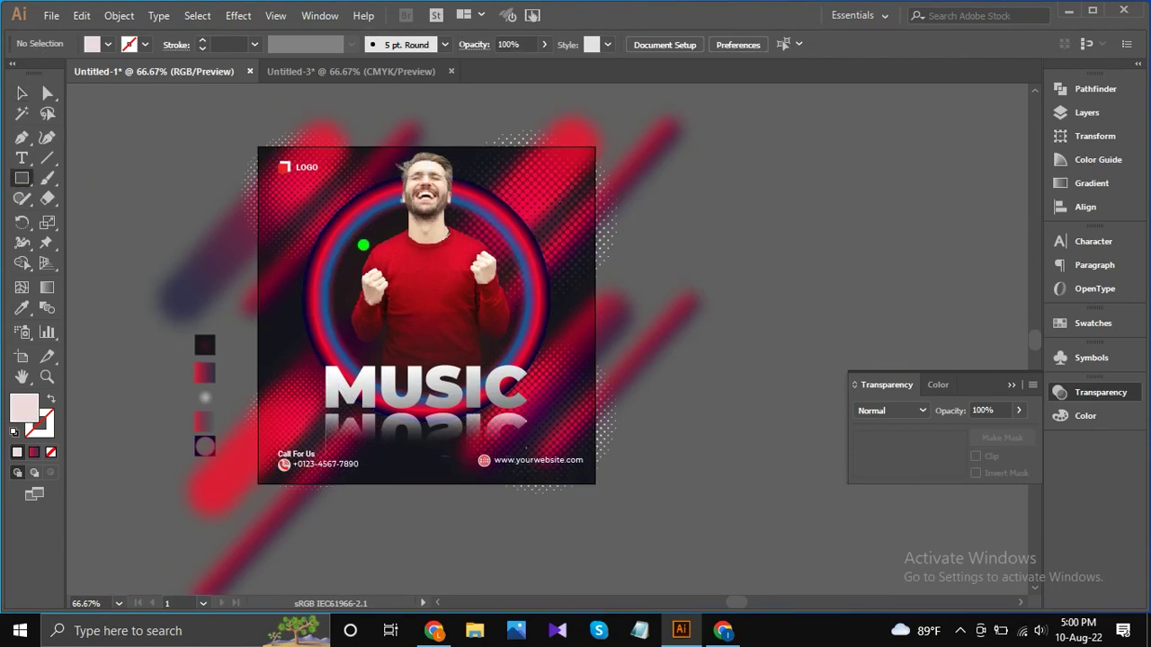
click(378, 247)
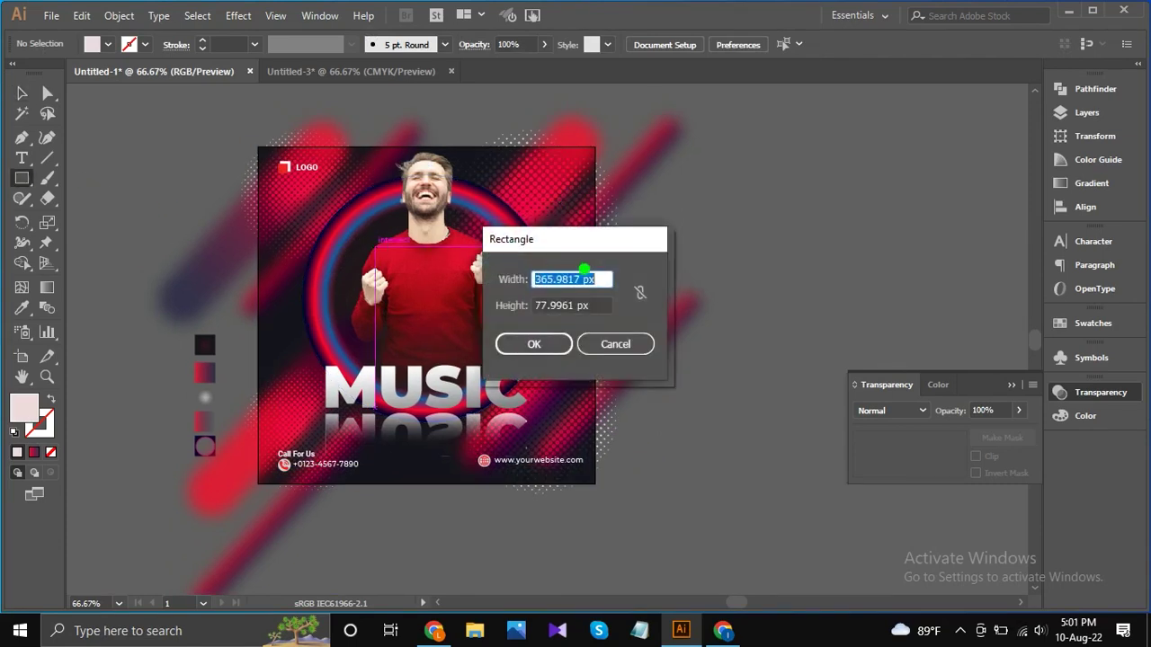
text(600)
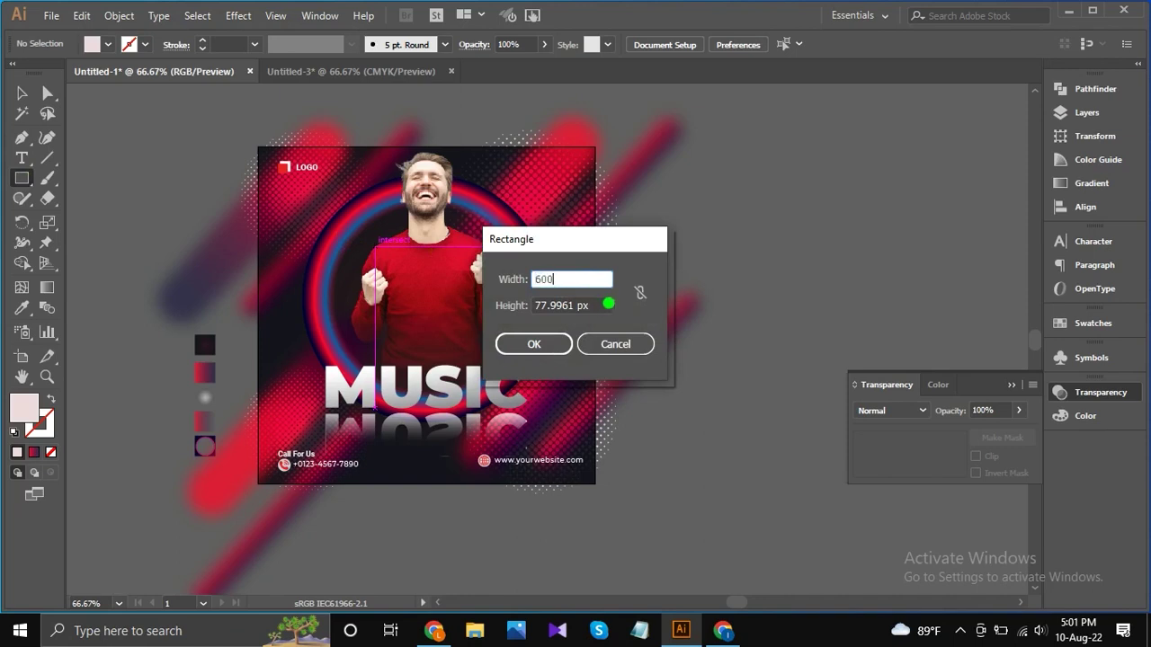
key(Tab)
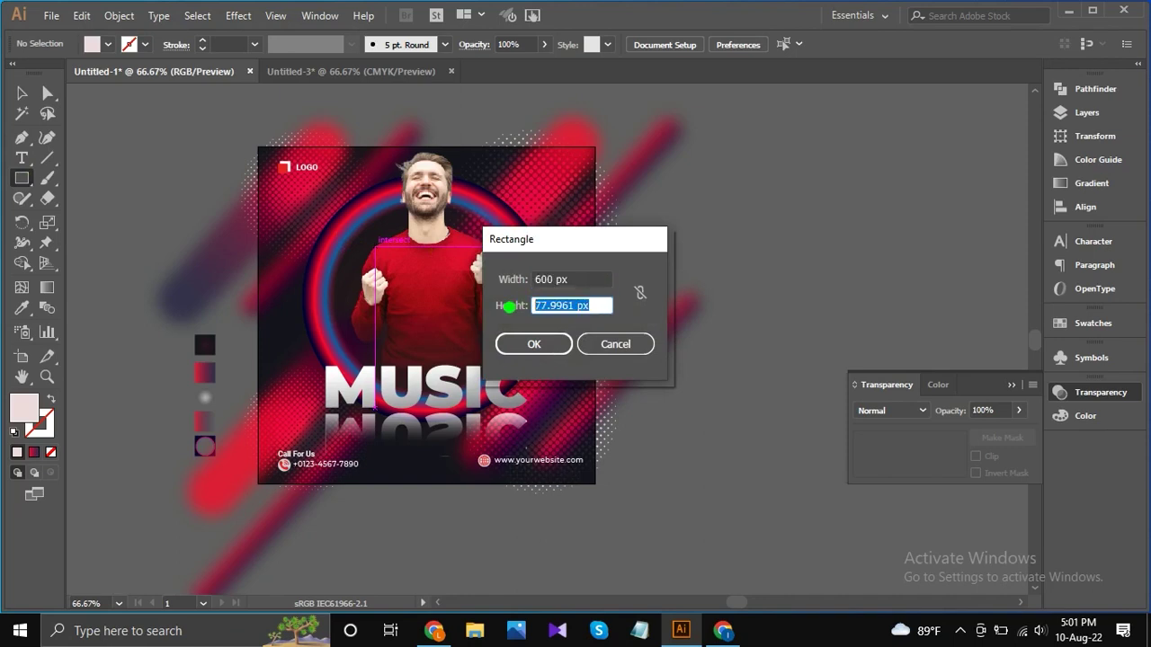
text(600)
click(542, 343)
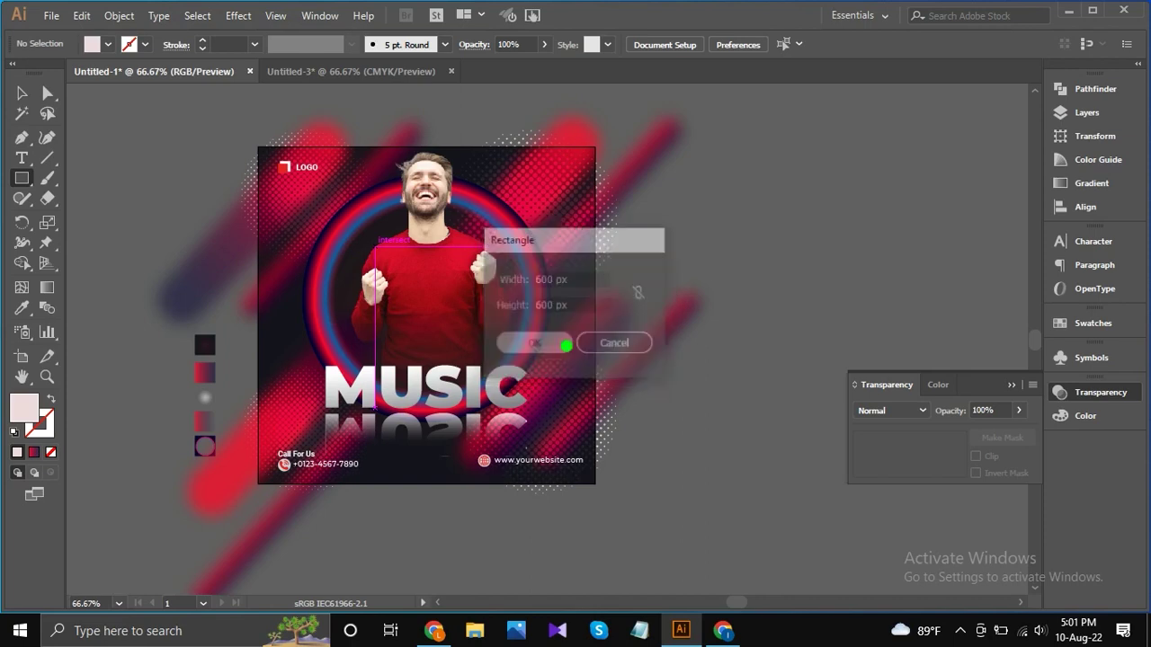
click(19, 93)
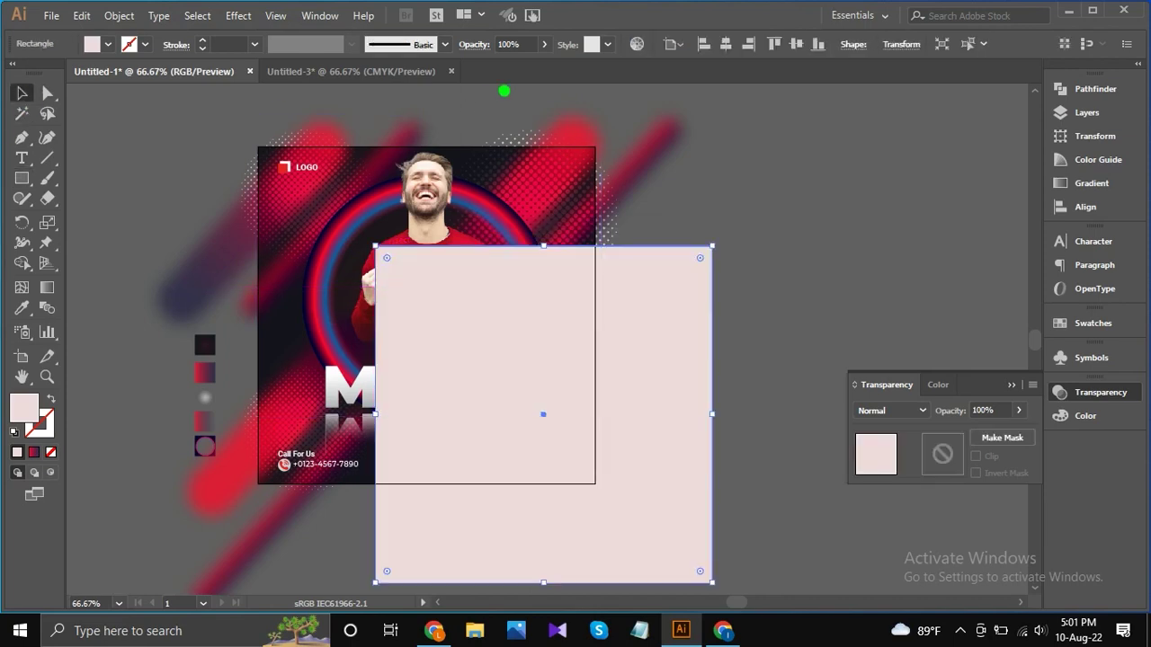
click(726, 44)
click(771, 44)
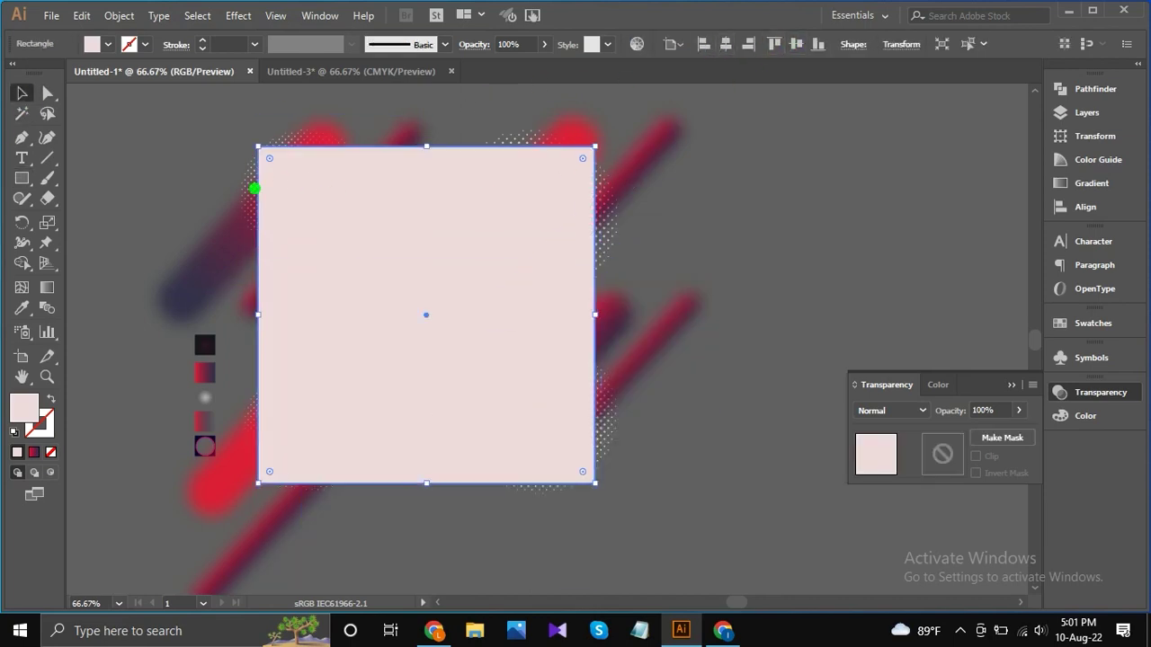
Select the whole design with the covering rectangle and make a clipping mask that trims the artwork to the artboard.
drag(230, 141, 614, 495)
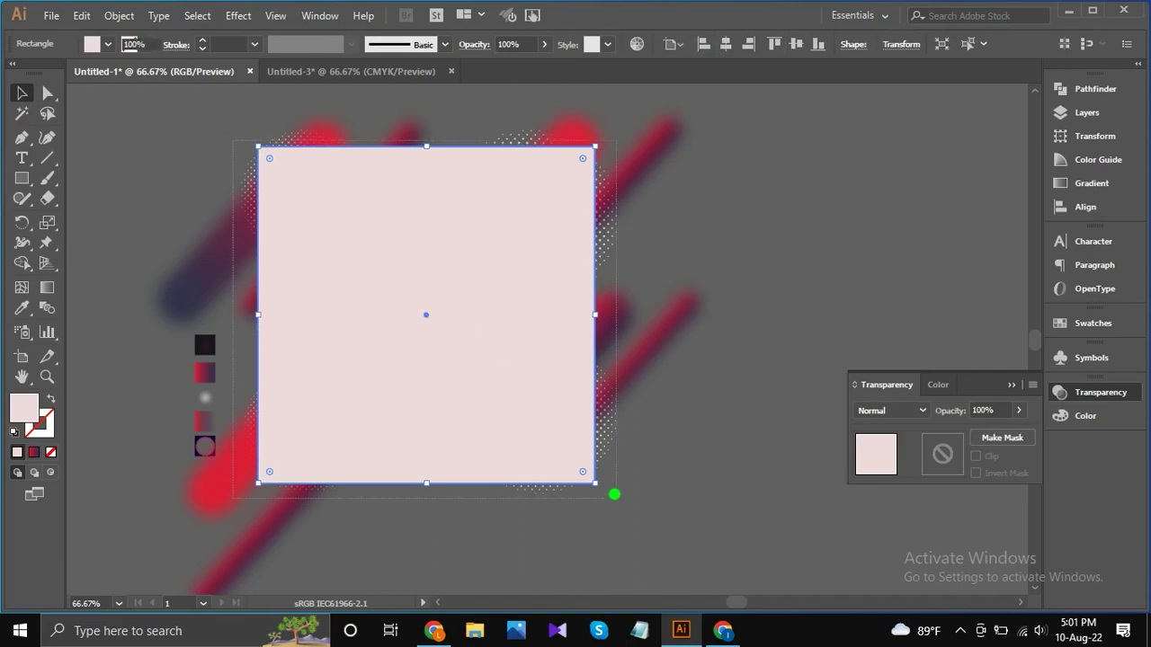
right_click(562, 290)
click(611, 411)
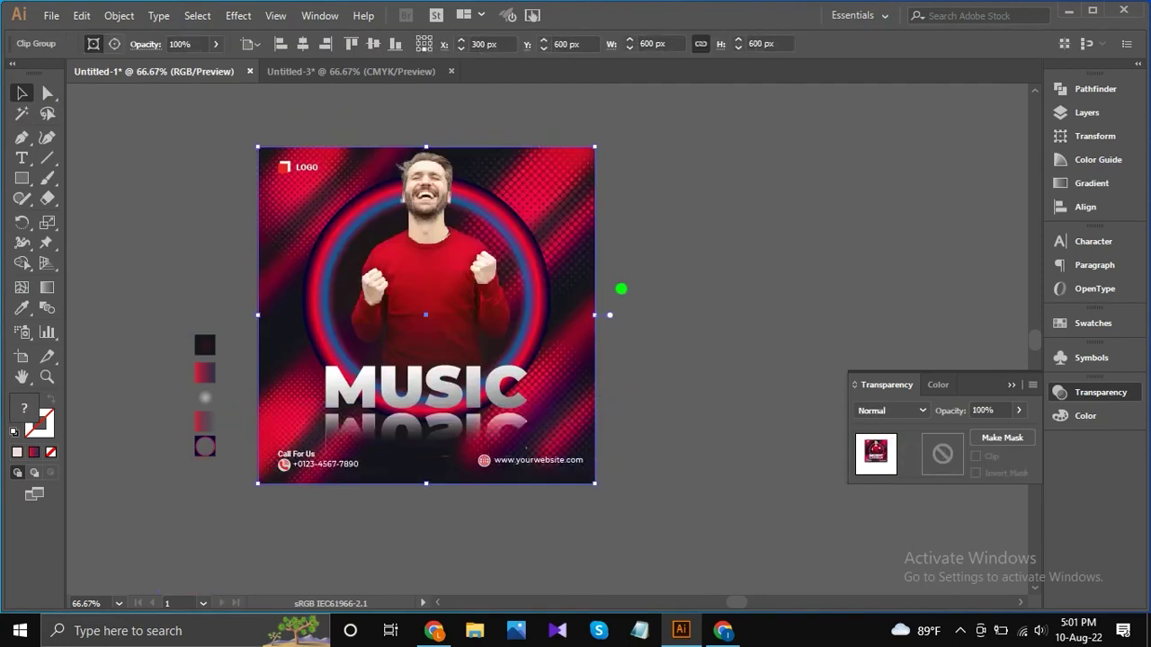
click(634, 264)
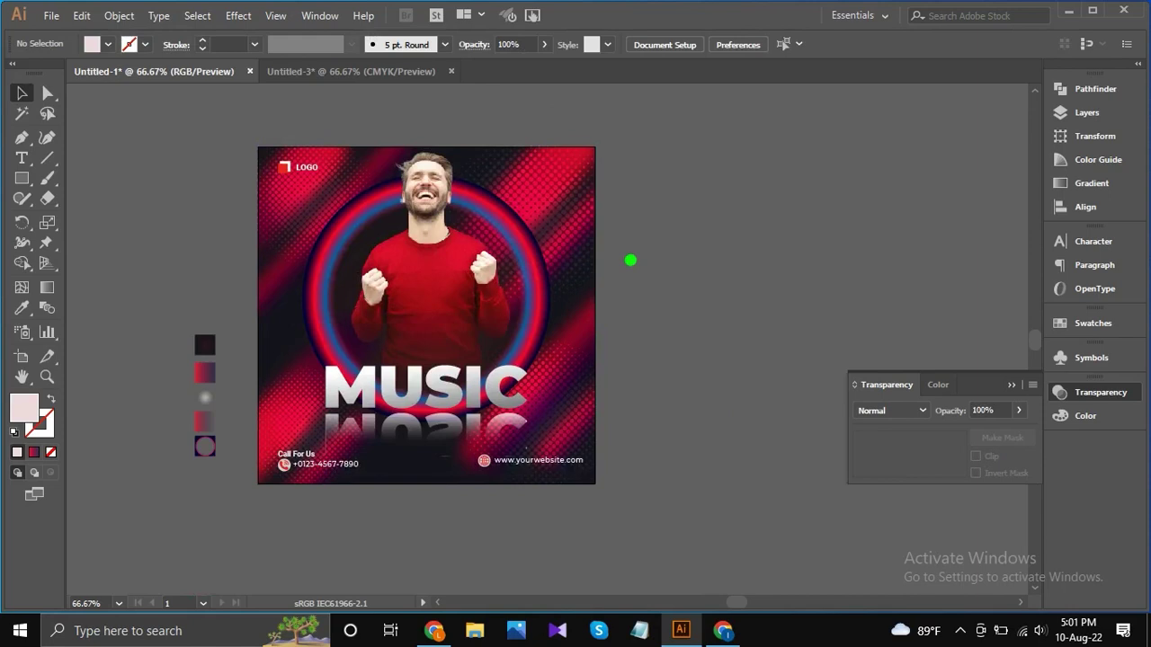